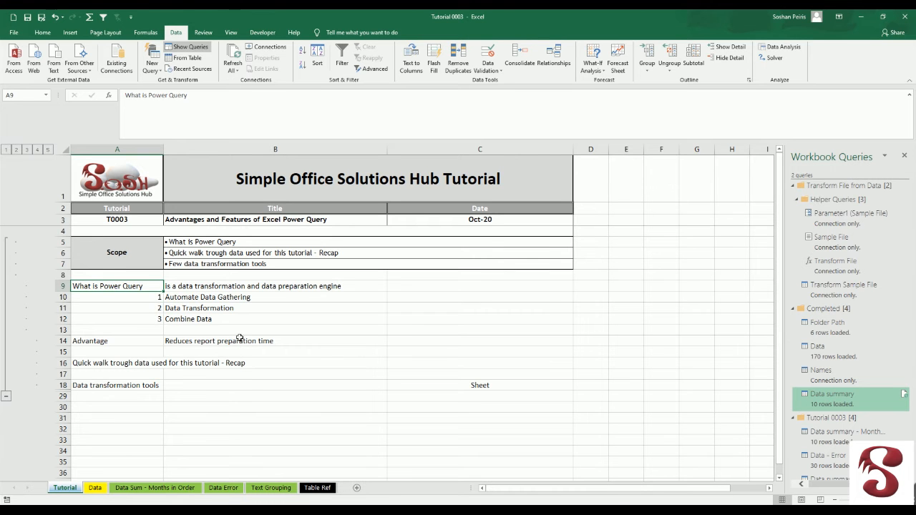
- Review the source file list and the variable folder path on the Data sheet
{"action": "left_click", "coordinate": [95, 487]}
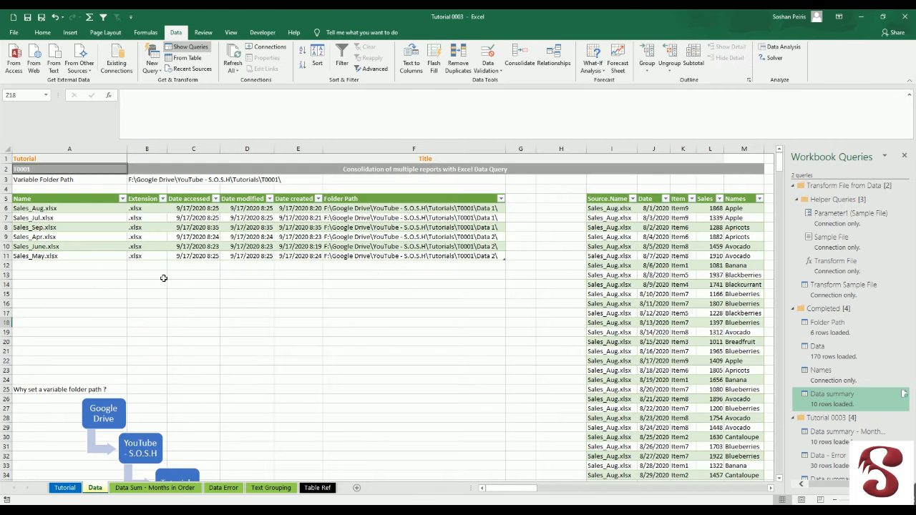
{"action": "left_click_drag", "start_coordinate": [36, 208], "coordinate": [396, 255]}
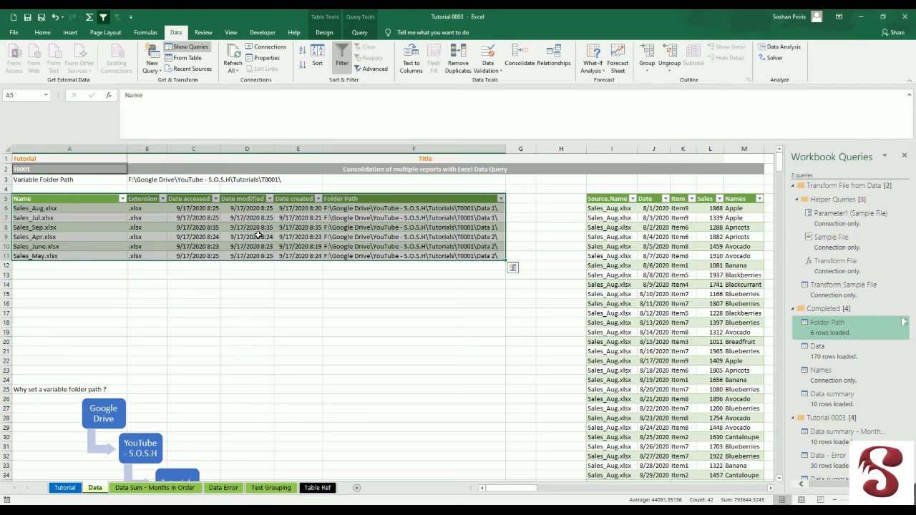
{"action": "left_click_drag", "start_coordinate": [51, 182], "coordinate": [164, 179]}
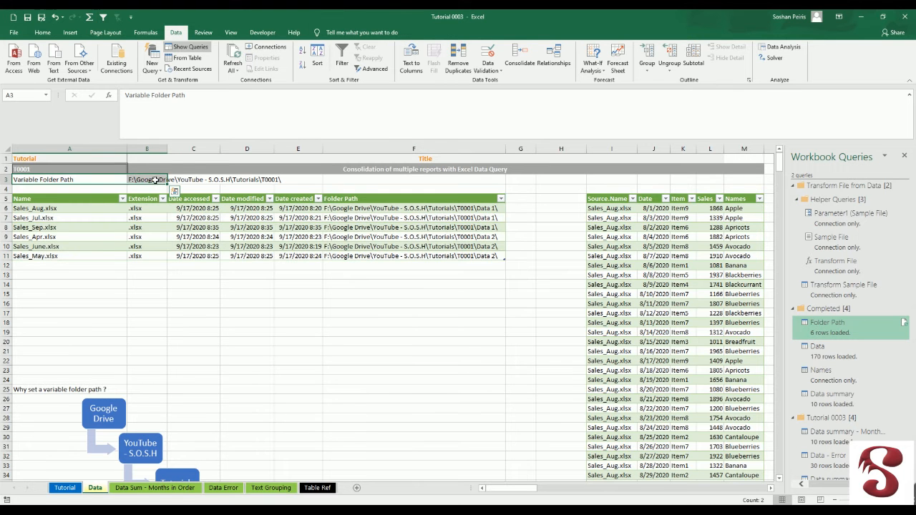
{"action": "left_click_drag", "start_coordinate": [57, 203], "coordinate": [100, 252]}
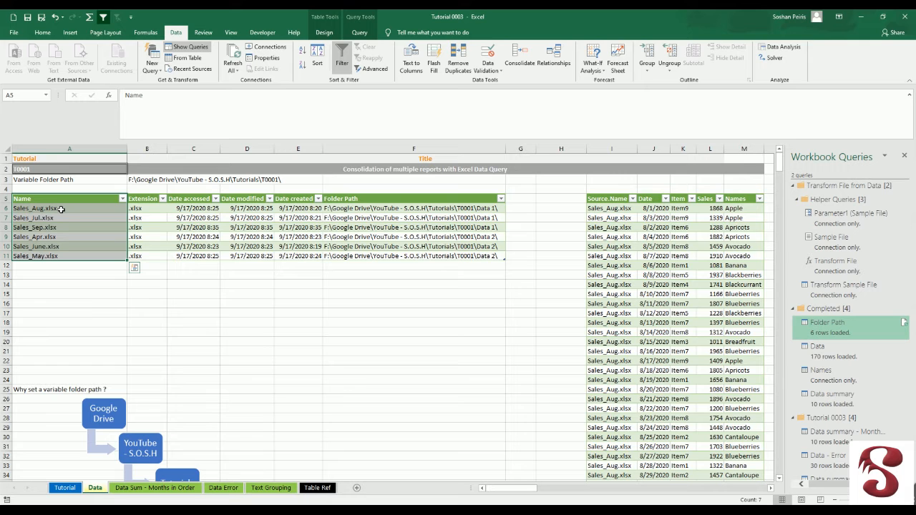
{"action": "left_click_drag", "start_coordinate": [62, 208], "coordinate": [69, 251]}
- Change the variable folder path in B3 to F:\Google Drive\YouTube - S.O.S.H\Tutorials\T0003\ and refresh the workbook's queries
{"action": "left_click", "coordinate": [140, 179]}
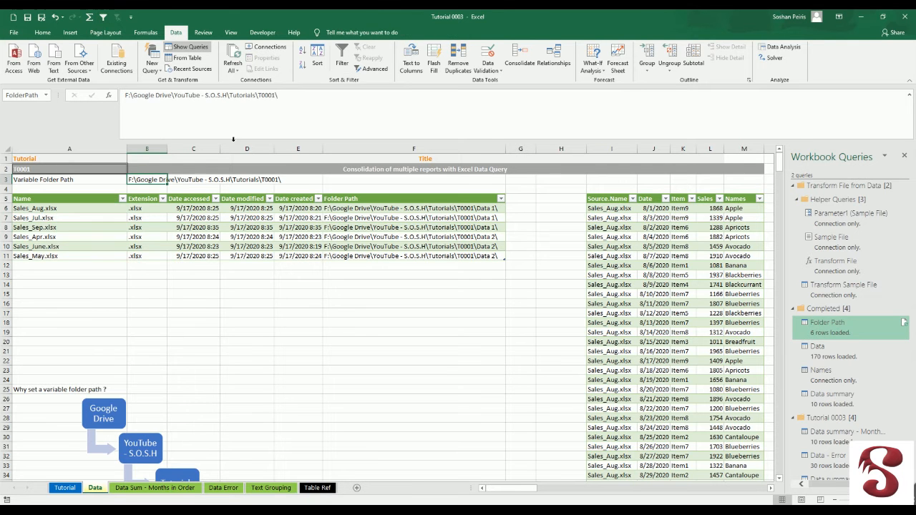
{"action": "left_click", "coordinate": [273, 97]}
{"action": "type", "text": "3"}
{"action": "left_click_drag", "start_coordinate": [79, 209], "coordinate": [99, 256]}
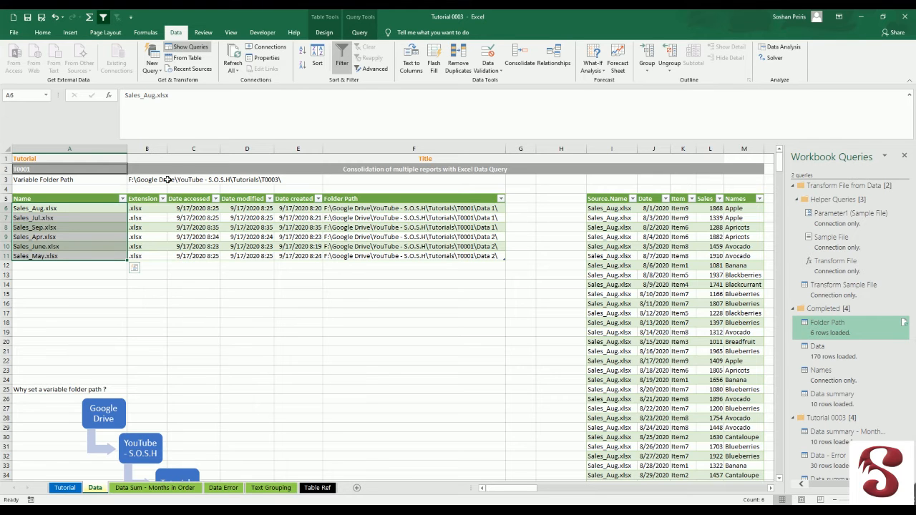
{"action": "left_click", "coordinate": [230, 53]}
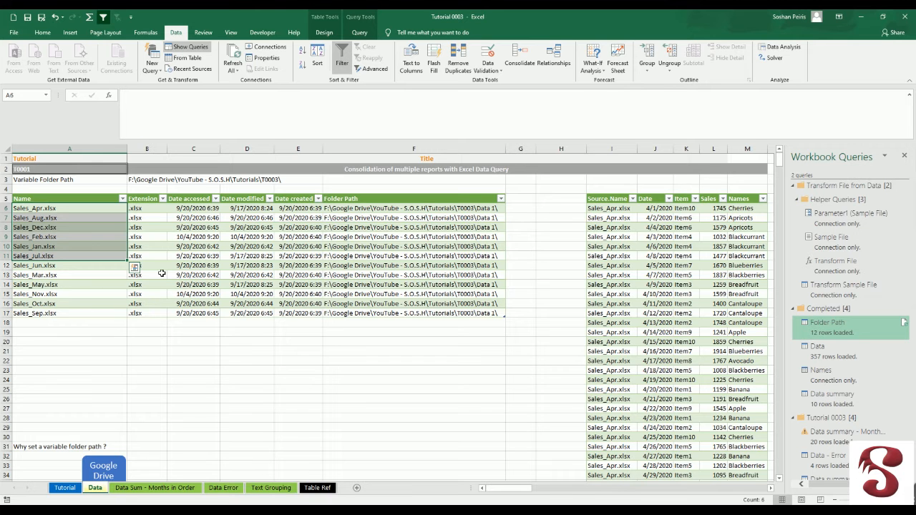
- Review the Advantage and data recap lines on the Tutorial sheet
{"action": "left_click", "coordinate": [64, 488]}
{"action": "left_click_drag", "start_coordinate": [98, 341], "coordinate": [237, 343]}
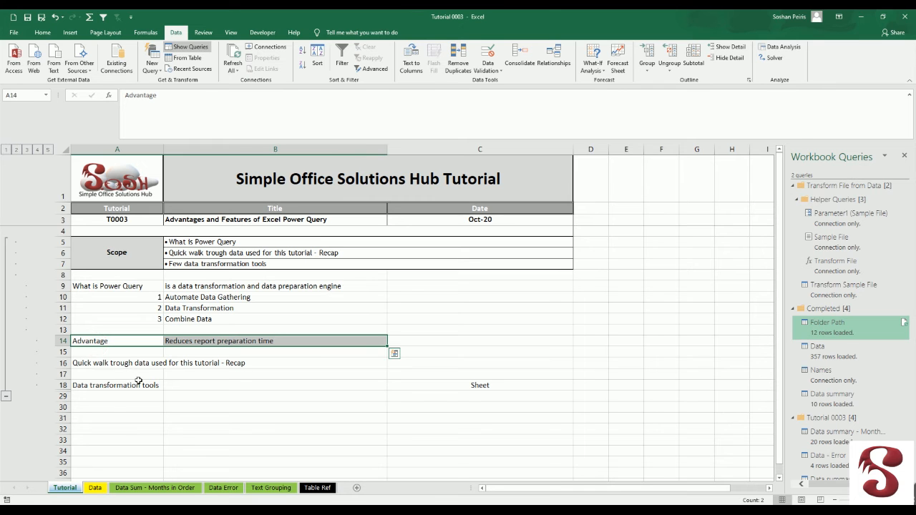
{"action": "left_click_drag", "start_coordinate": [98, 363], "coordinate": [225, 371]}
- Examine the refreshed file names, their folder paths, the variable folder path cell and the folder diagram on the Data sheet
{"action": "left_click", "coordinate": [95, 488]}
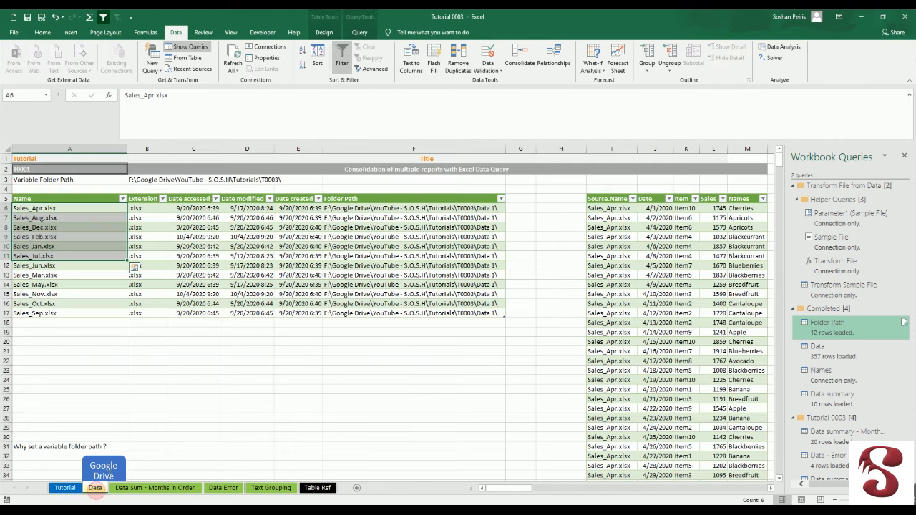
{"action": "left_click_drag", "start_coordinate": [78, 208], "coordinate": [81, 313]}
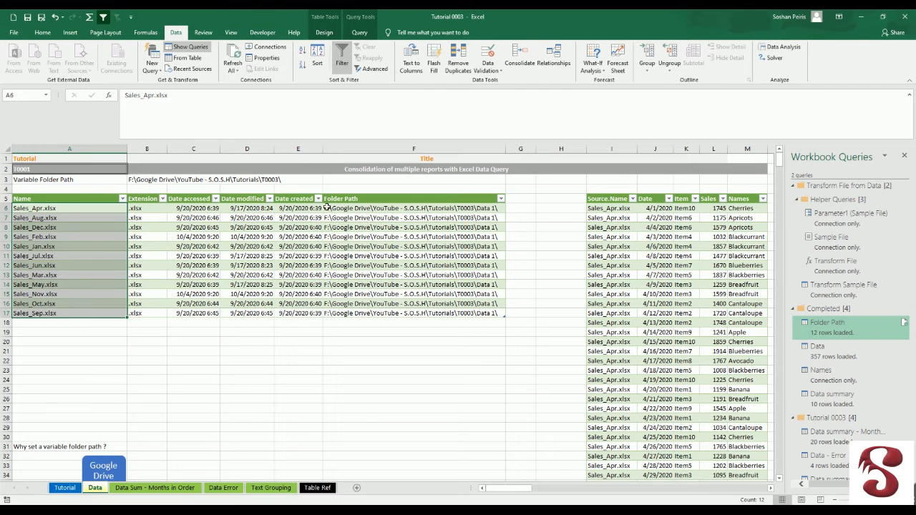
{"action": "left_click_drag", "start_coordinate": [358, 207], "coordinate": [366, 318]}
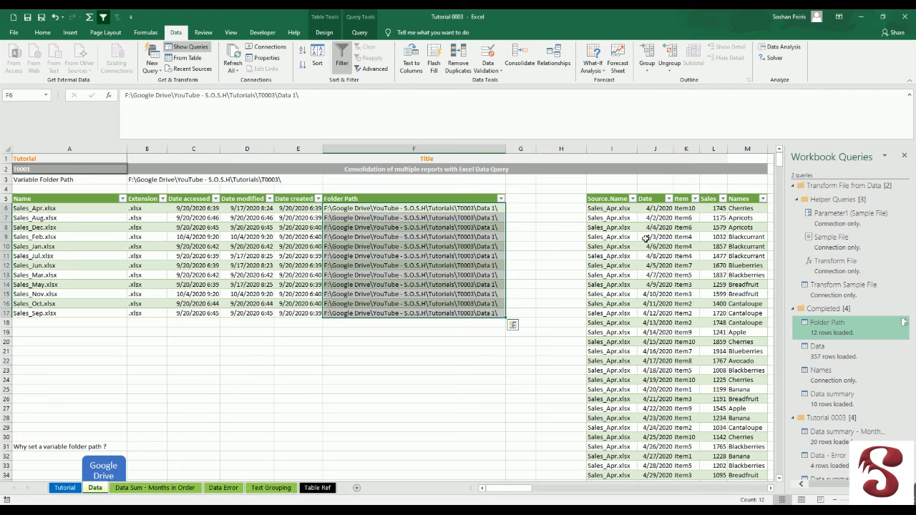
{"action": "left_click", "coordinate": [53, 180]}
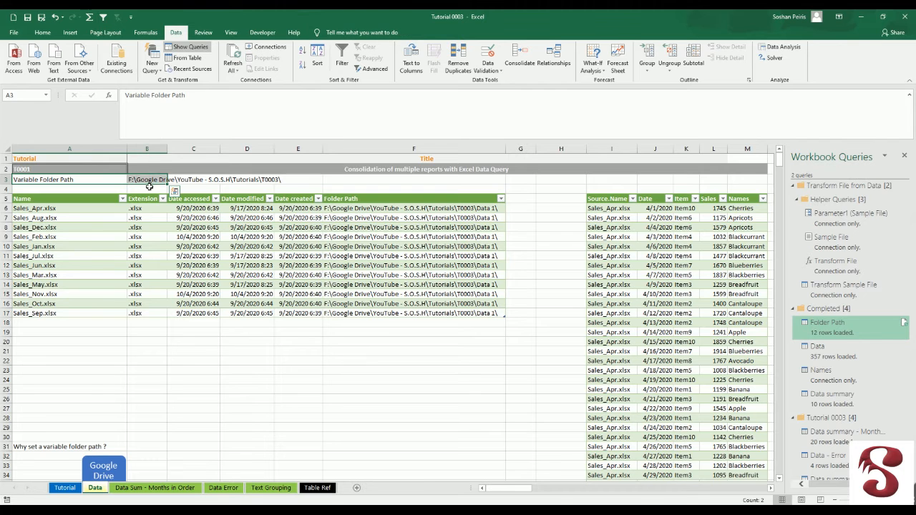
{"action": "left_click", "coordinate": [149, 180]}
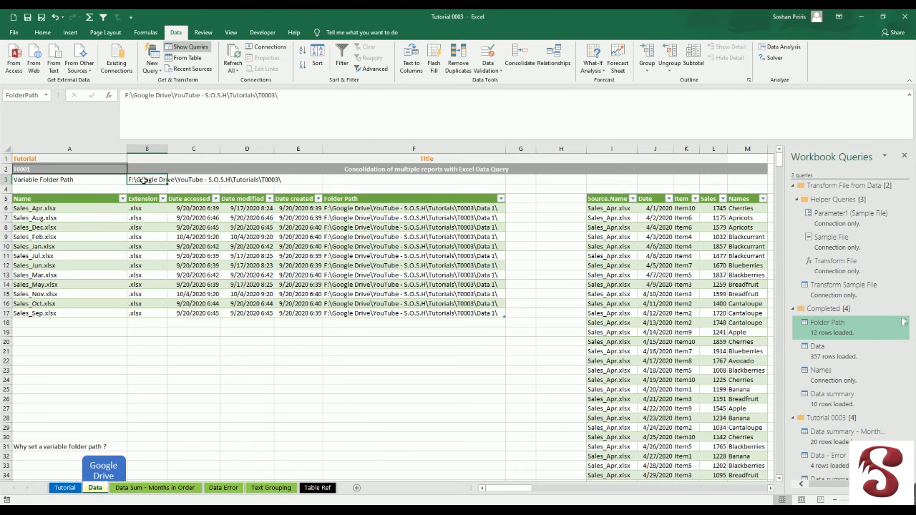
{"action": "scroll", "coordinate": [144, 208], "scroll_direction": "down", "scroll_amount": 5}
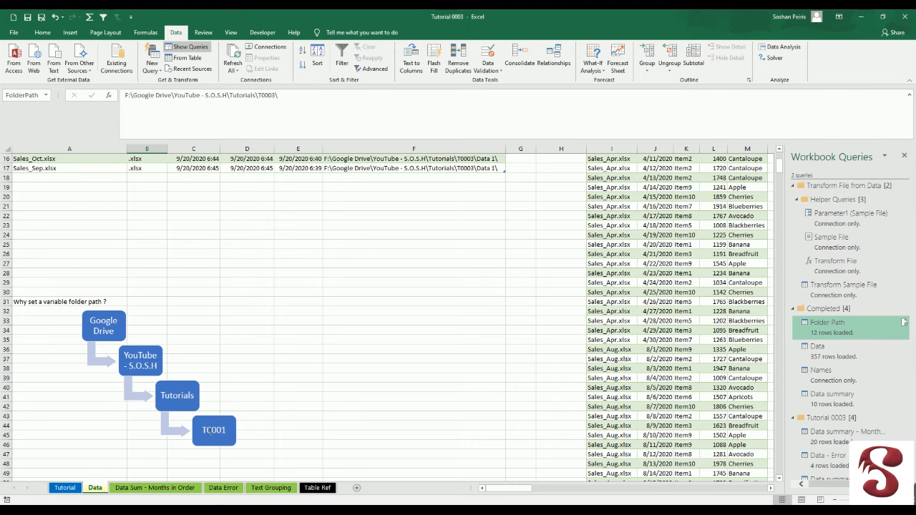
{"action": "scroll", "coordinate": [218, 408], "scroll_direction": "up", "scroll_amount": 4}
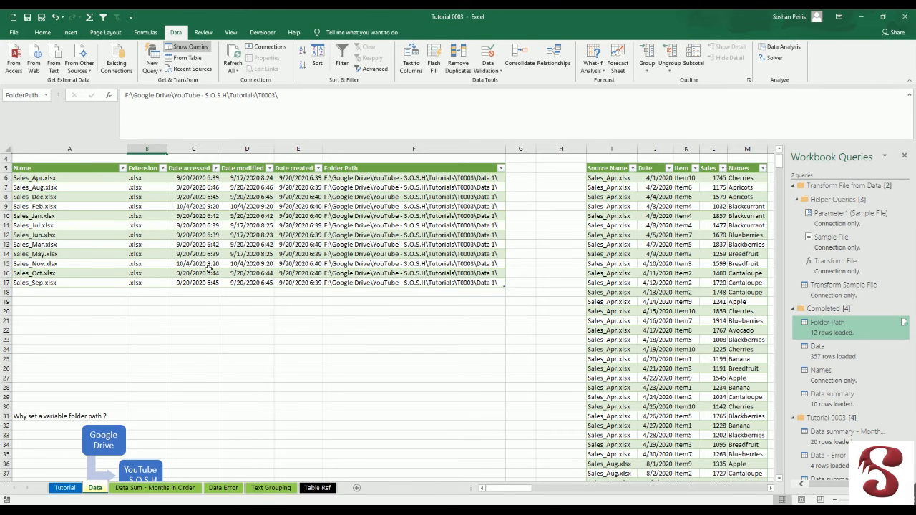
{"action": "scroll", "coordinate": [211, 261], "scroll_direction": "up", "scroll_amount": 1}
{"action": "scroll", "coordinate": [140, 361], "scroll_direction": "down", "scroll_amount": 3}
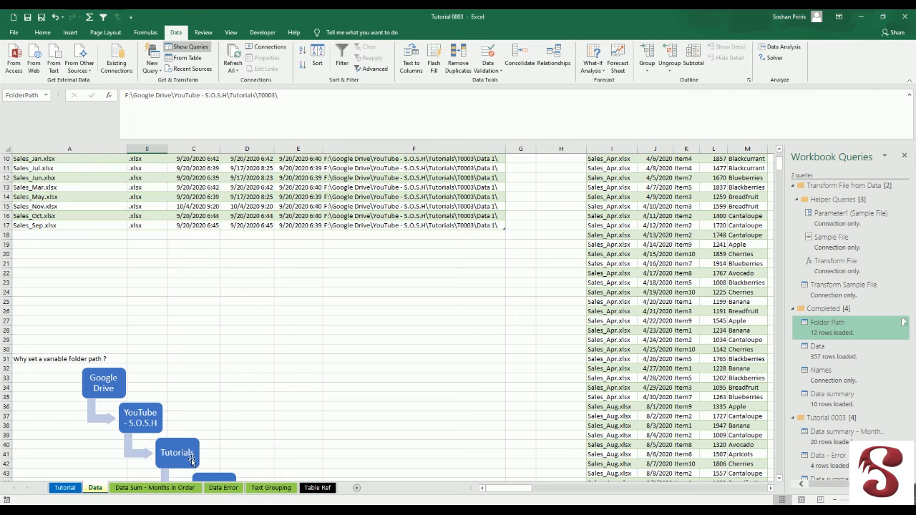
{"action": "scroll", "coordinate": [170, 430], "scroll_direction": "up", "scroll_amount": 3}
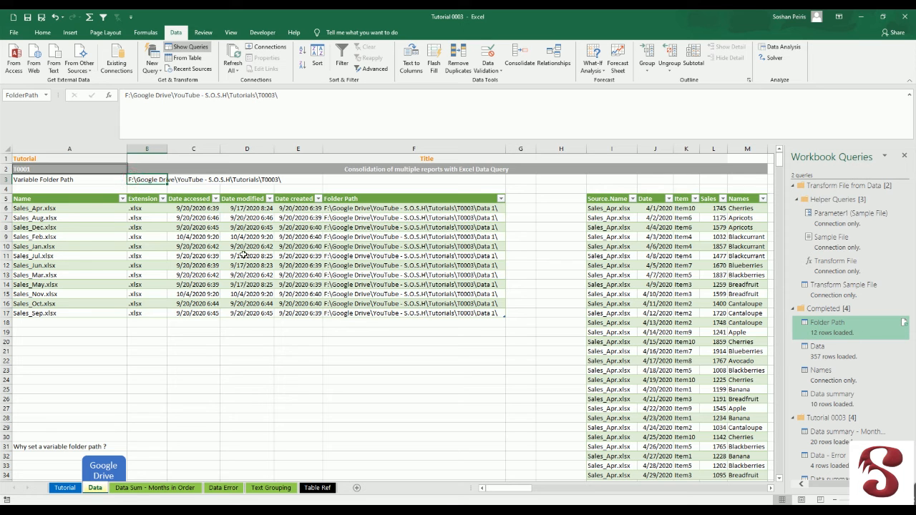
- Examine the consolidated sales table's Source.Name, Date, Item, Sales and Names columns on the Data sheet
{"action": "left_click_drag", "start_coordinate": [499, 489], "coordinate": [502, 490]}
{"action": "left_click_drag", "start_coordinate": [188, 213], "coordinate": [320, 301]}
{"action": "left_click", "coordinate": [450, 207]}
{"action": "left_click", "coordinate": [498, 208]}
{"action": "left_click", "coordinate": [536, 209]}
{"action": "left_click", "coordinate": [561, 207]}
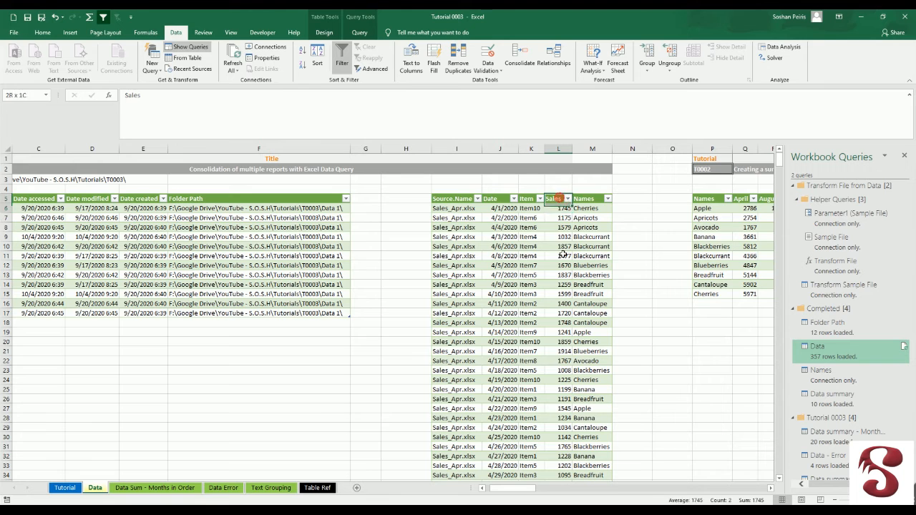
{"action": "left_click_drag", "start_coordinate": [559, 198], "coordinate": [562, 288]}
{"action": "left_click_drag", "start_coordinate": [589, 201], "coordinate": [595, 282]}
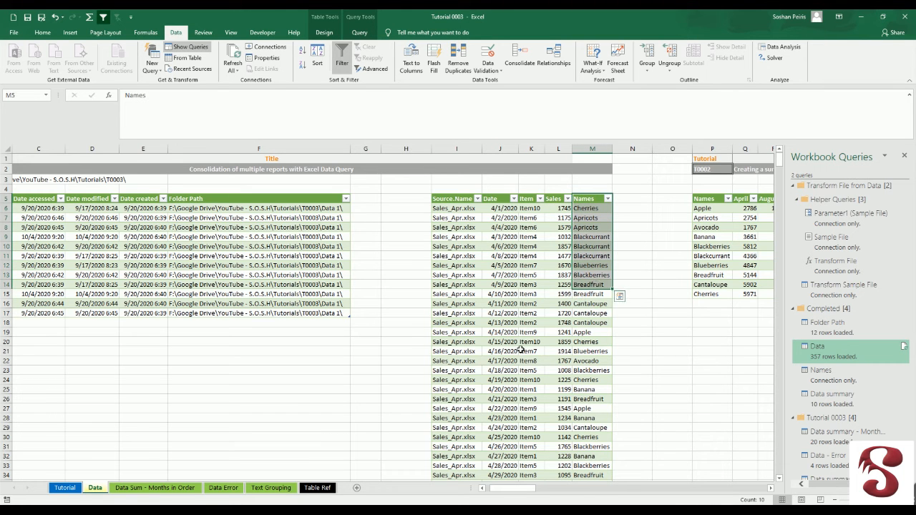
- Select the item numbers and names on the Table Ref sheet and widen the Names column to fit its text
{"action": "left_click", "coordinate": [319, 489]}
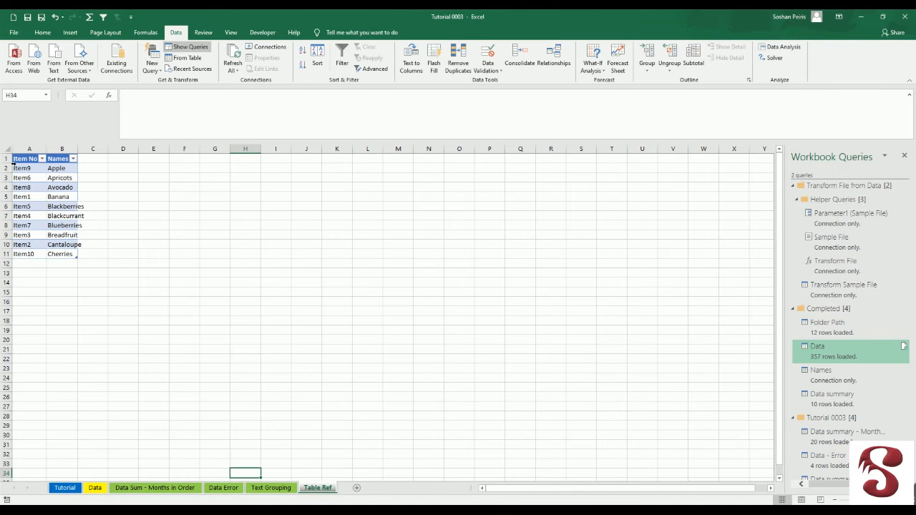
{"action": "left_click_drag", "start_coordinate": [26, 167], "coordinate": [66, 254]}
{"action": "double_click", "coordinate": [78, 148]}
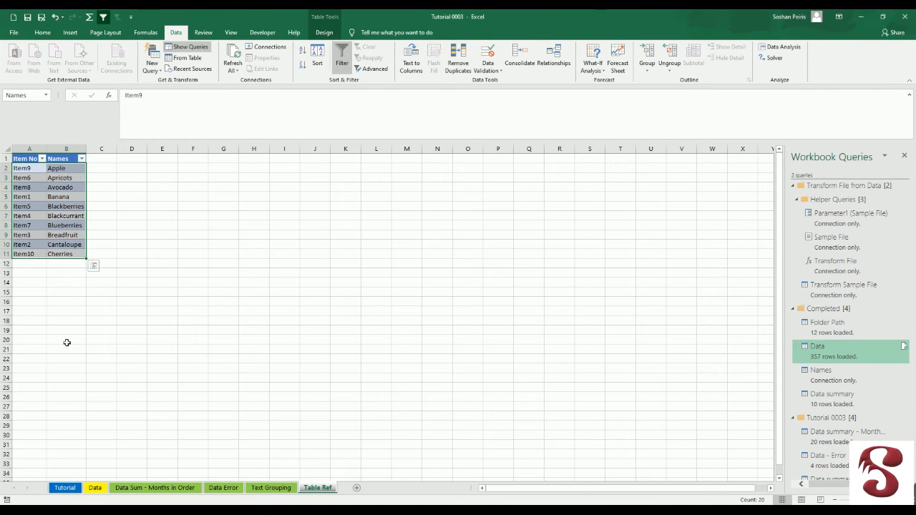
- Look through the rows and dates of the consolidated sales table on the Data sheet
{"action": "left_click", "coordinate": [95, 488]}
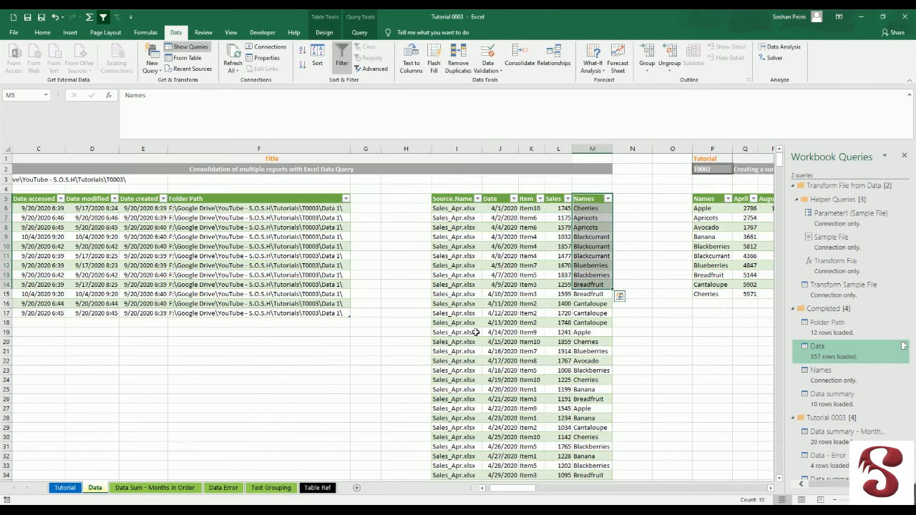
{"action": "left_click", "coordinate": [510, 237]}
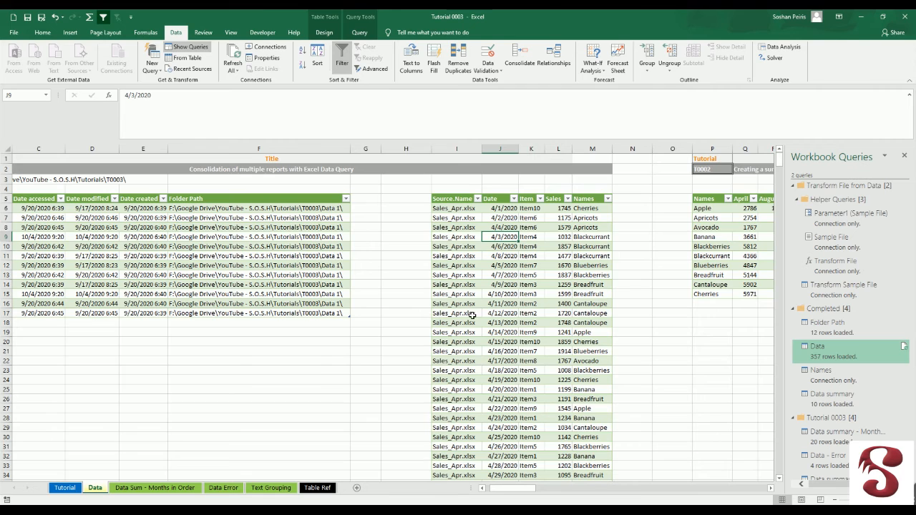
{"action": "scroll", "coordinate": [467, 279], "scroll_direction": "down", "scroll_amount": 13}
{"action": "scroll", "coordinate": [466, 286], "scroll_direction": "up", "scroll_amount": 11}
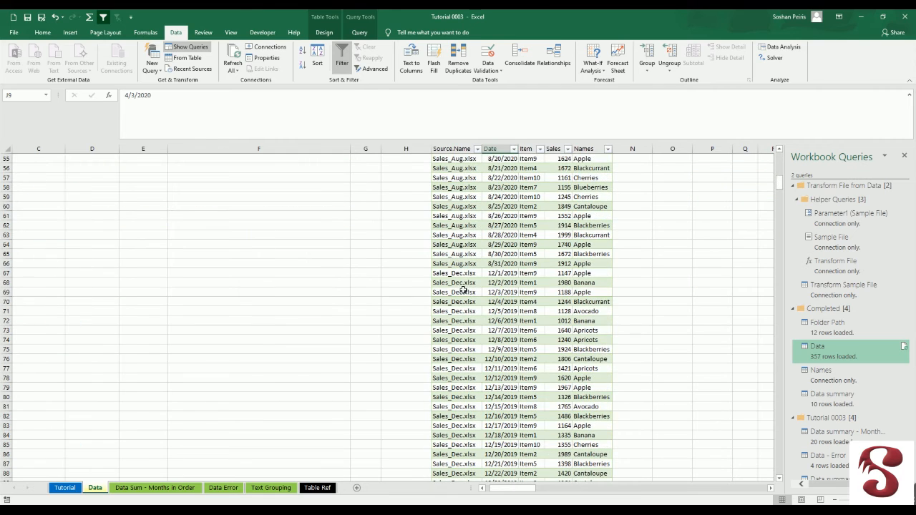
{"action": "scroll", "coordinate": [538, 368], "scroll_direction": "up", "scroll_amount": 2}
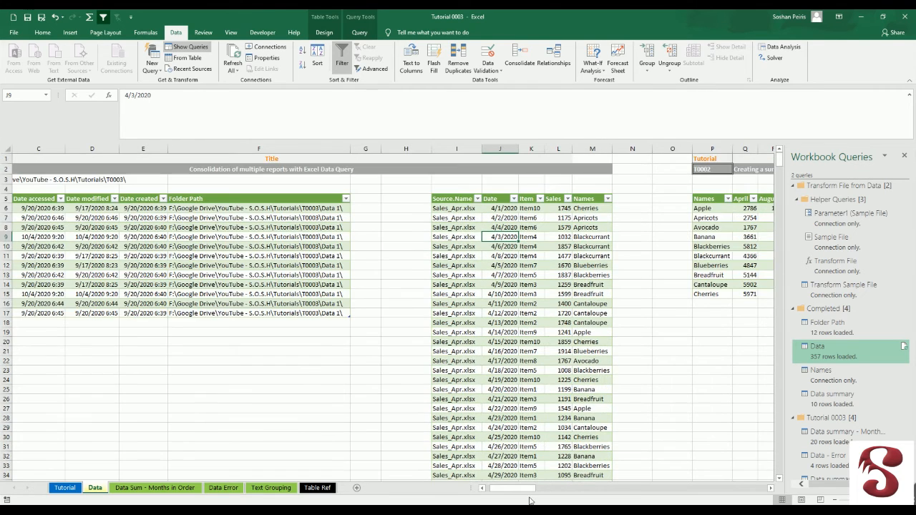
- Examine the T0002 summary table and the order of its month headers on the Data sheet
{"action": "scroll", "coordinate": [519, 495], "scroll_direction": "right", "scroll_amount": 4}
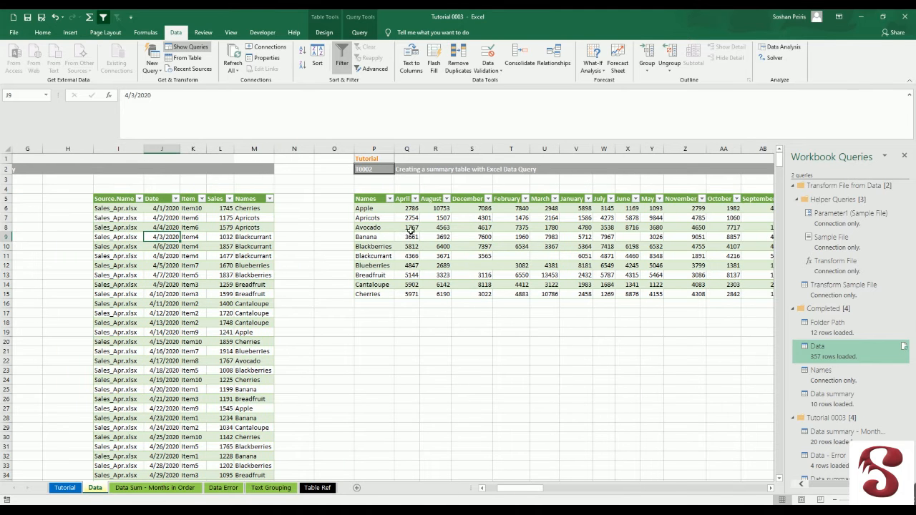
{"action": "left_click_drag", "start_coordinate": [369, 199], "coordinate": [689, 293]}
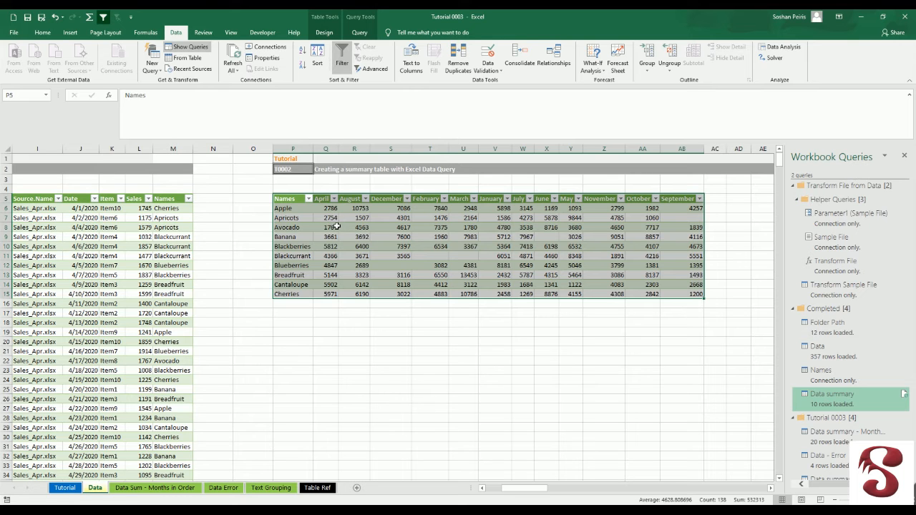
{"action": "left_click_drag", "start_coordinate": [319, 200], "coordinate": [665, 200]}
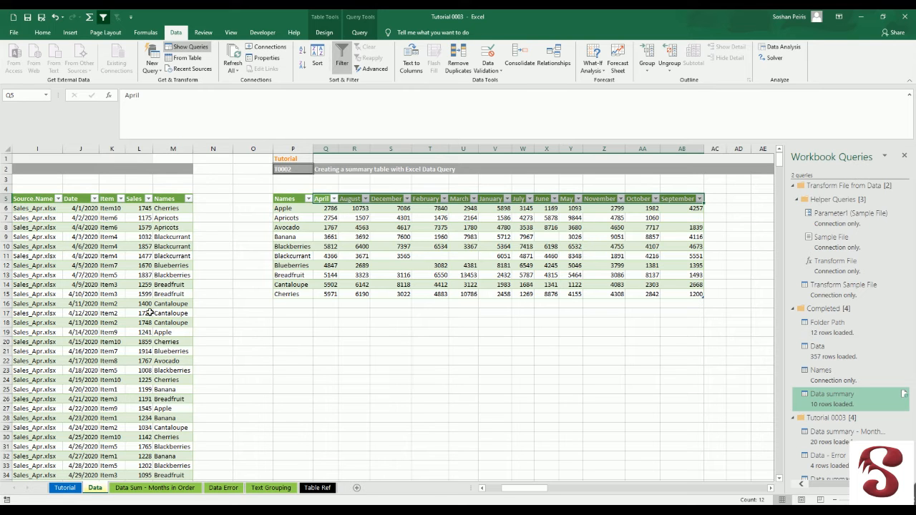
- Expand all outline levels on the Tutorial sheet and select the tools from Insert to Pivoting in the data transformation list
{"action": "left_click", "coordinate": [65, 487]}
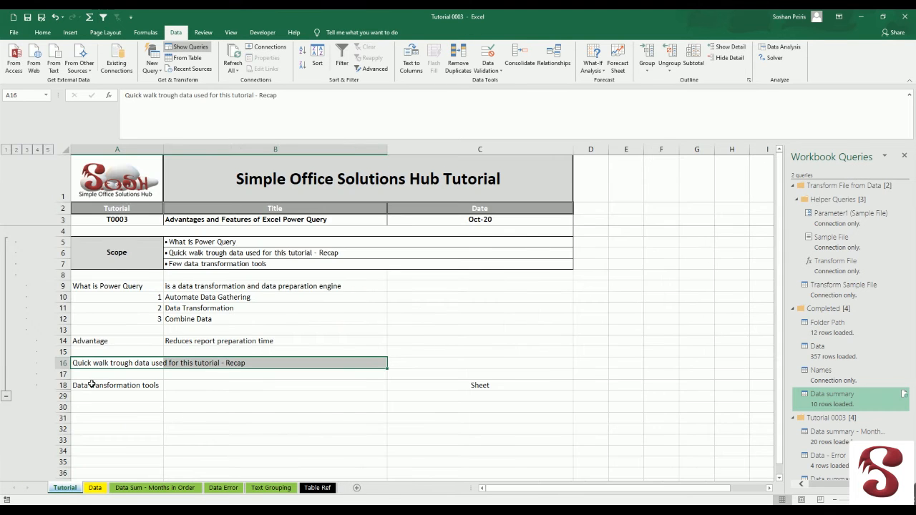
{"action": "left_click", "coordinate": [48, 151]}
{"action": "scroll", "coordinate": [195, 379], "scroll_direction": "down", "scroll_amount": 3}
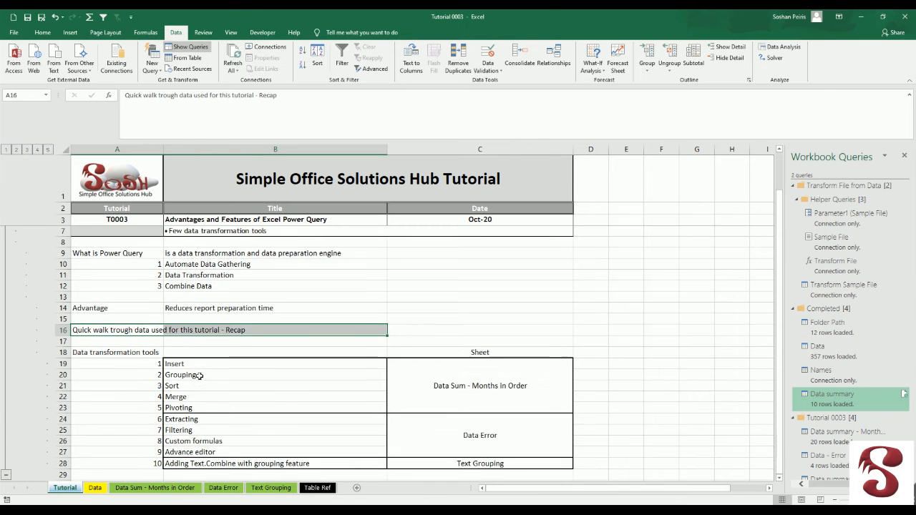
{"action": "left_click_drag", "start_coordinate": [188, 298], "coordinate": [192, 342]}
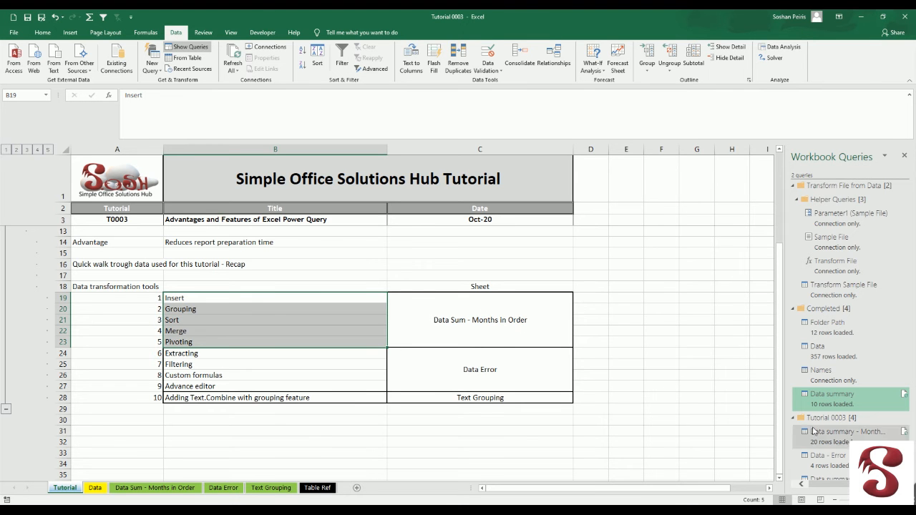
- Open the Data summary query in the Power Query Editor and show its Source step
{"action": "left_click", "coordinate": [827, 403]}
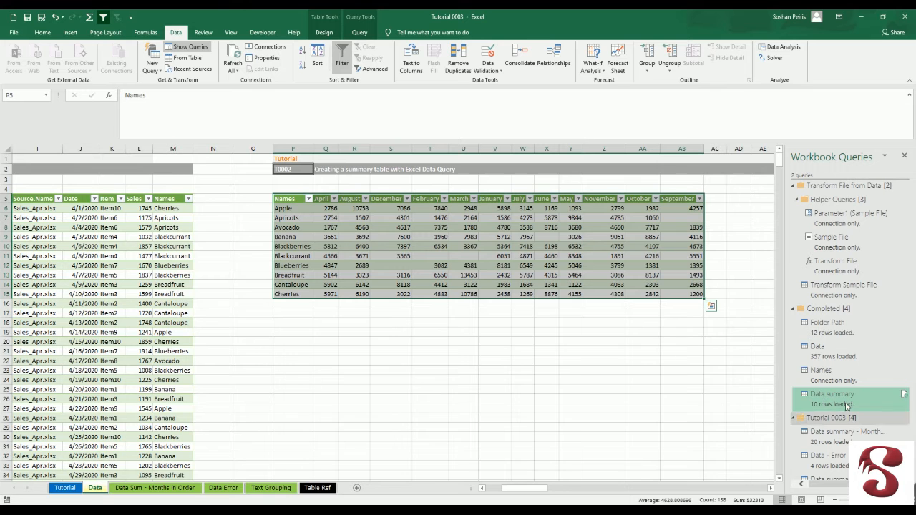
{"action": "mouse_move", "coordinate": [819, 405]}
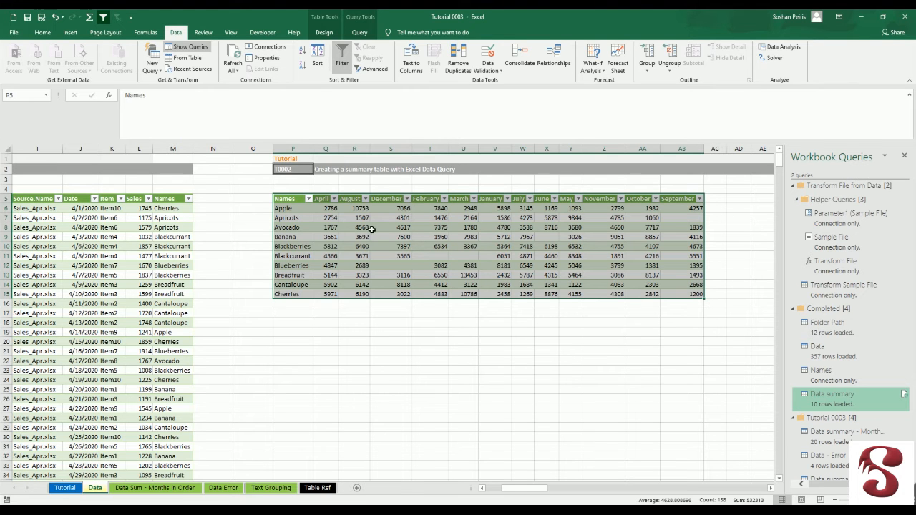
{"action": "double_click", "coordinate": [834, 398]}
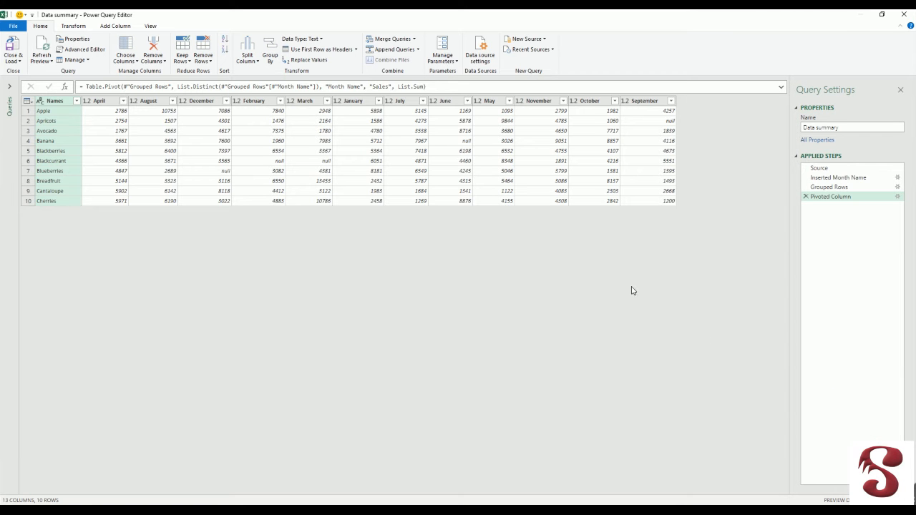
{"action": "left_click", "coordinate": [829, 169]}
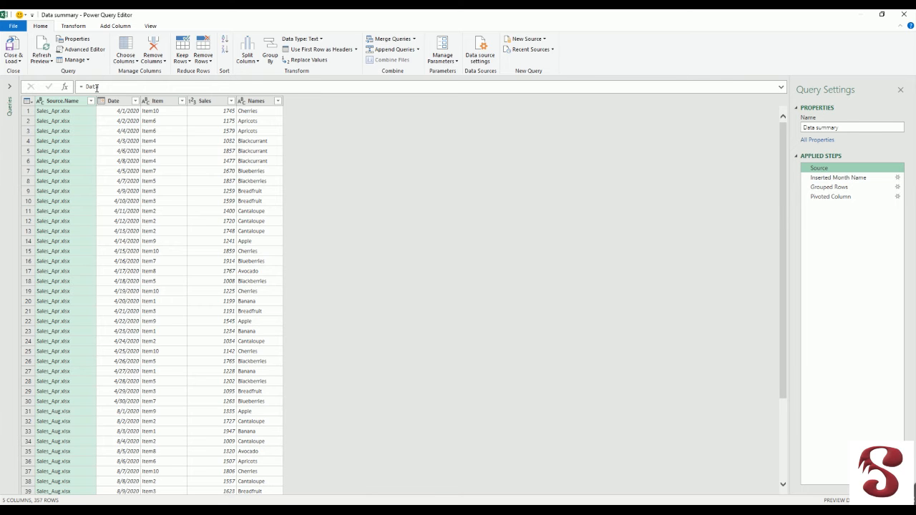
- Expand the query list and review the Inserted Month Name, Grouped Rows and Pivoted Column steps of the Data summary query
{"action": "left_click", "coordinate": [9, 86]}
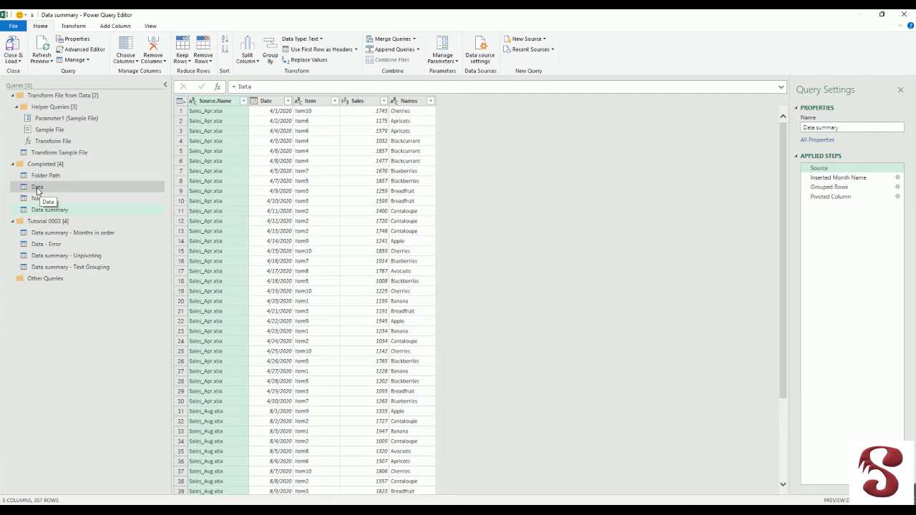
{"action": "left_click", "coordinate": [829, 181]}
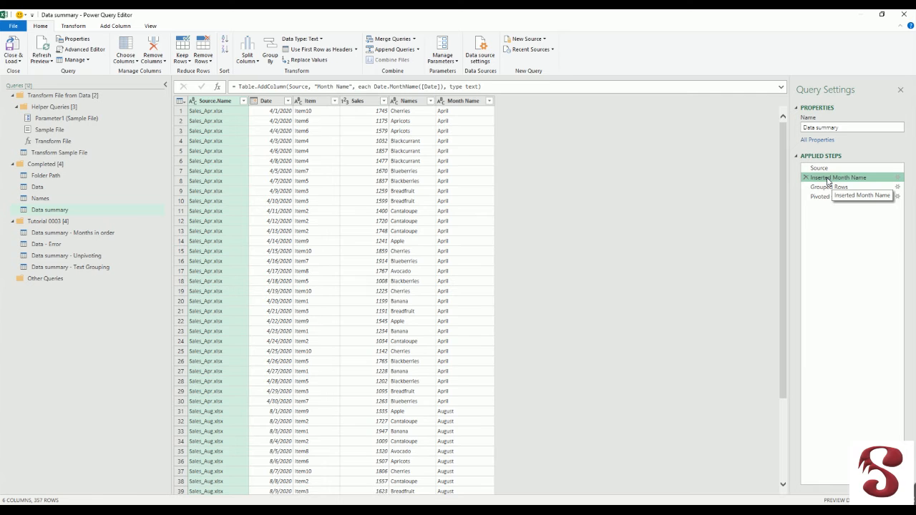
{"action": "left_click", "coordinate": [829, 188]}
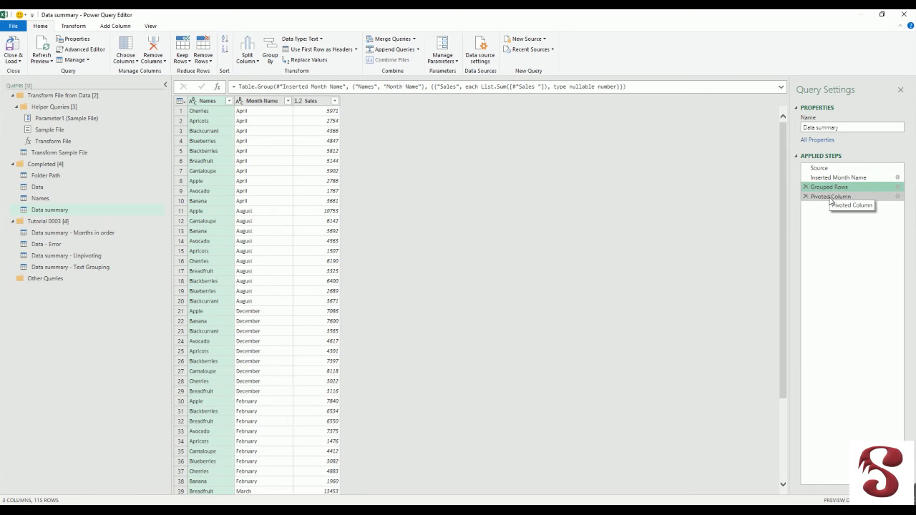
{"action": "left_click", "coordinate": [831, 197]}
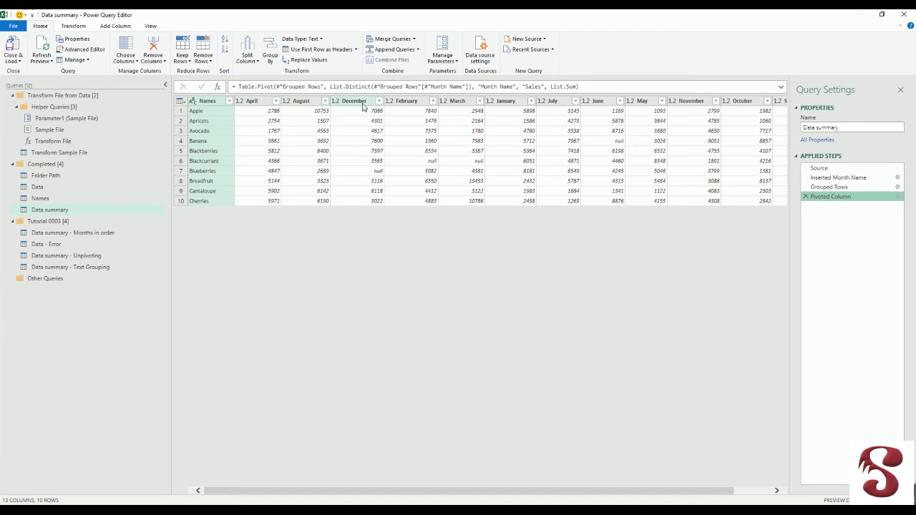
- Insert a Month number column from the Date column as an intermediate step after Inserted Month Name, and check its values
{"action": "left_click", "coordinate": [833, 179]}
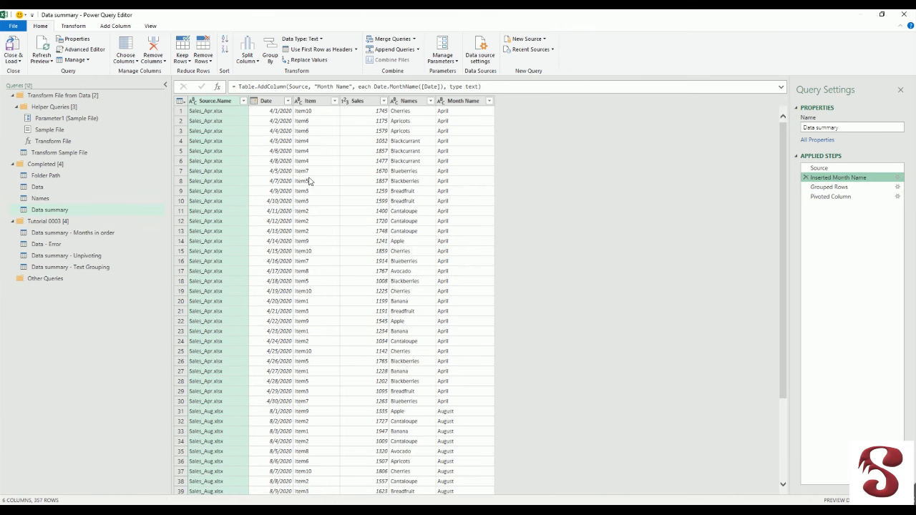
{"action": "left_click", "coordinate": [272, 103]}
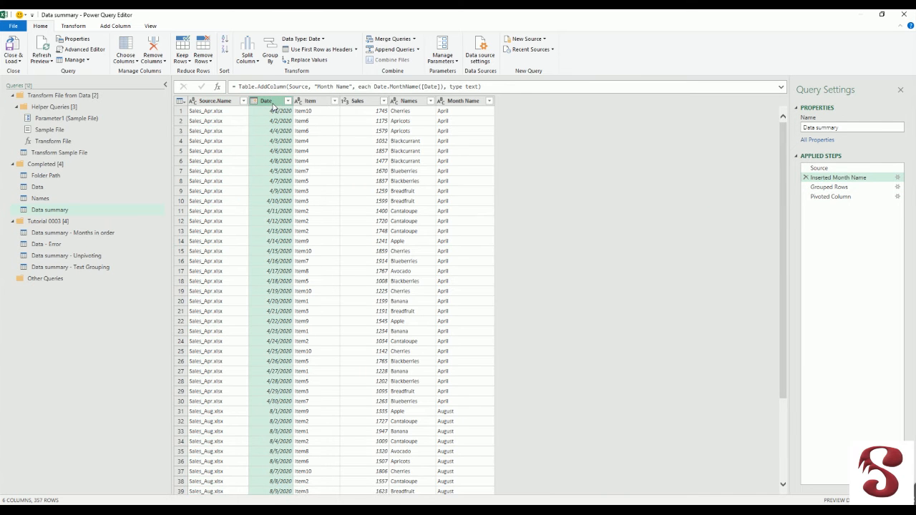
{"action": "left_click", "coordinate": [106, 27]}
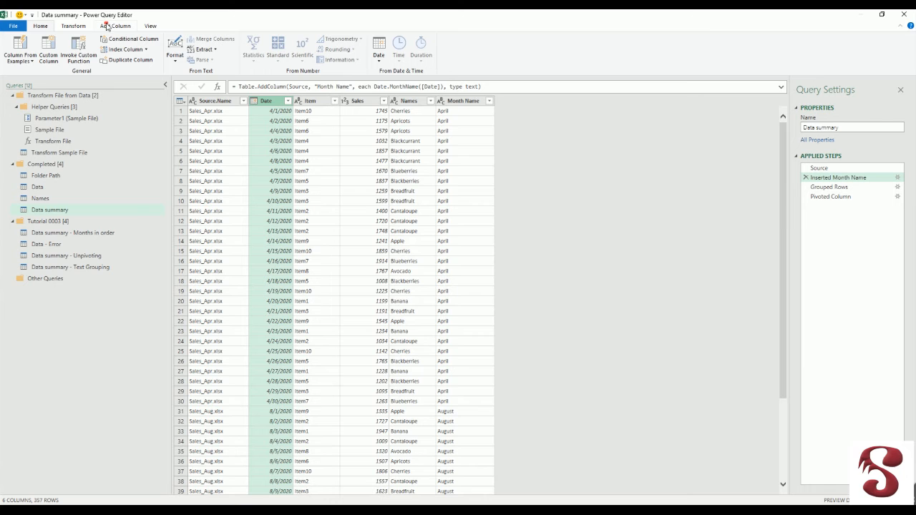
{"action": "left_click", "coordinate": [380, 63]}
{"action": "mouse_move", "coordinate": [405, 115]}
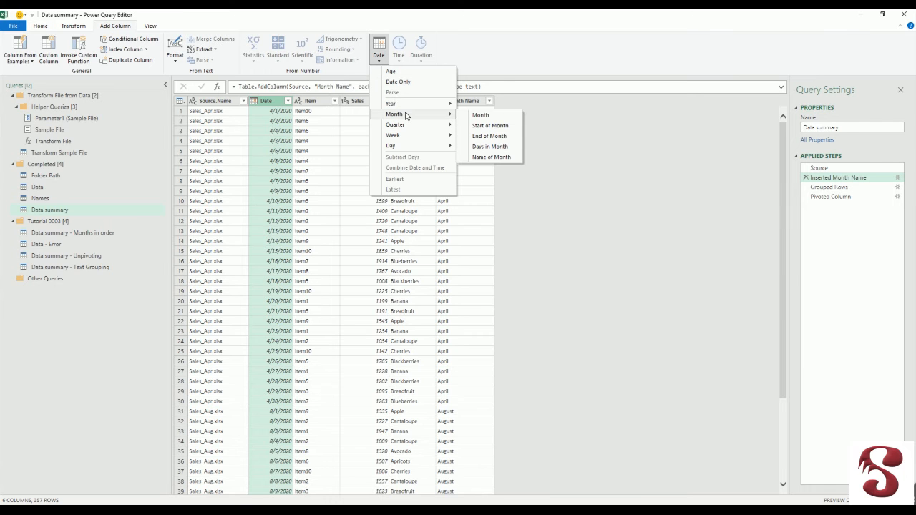
{"action": "left_click", "coordinate": [482, 116]}
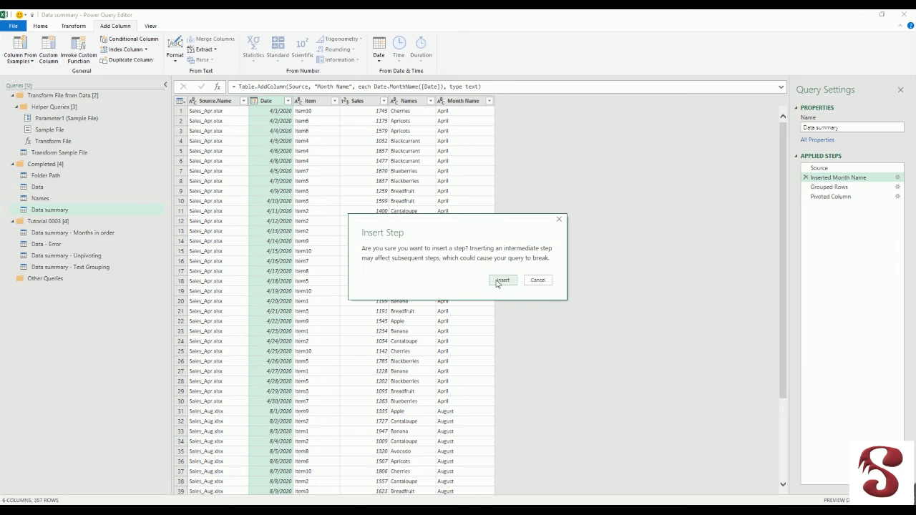
{"action": "left_click", "coordinate": [501, 281]}
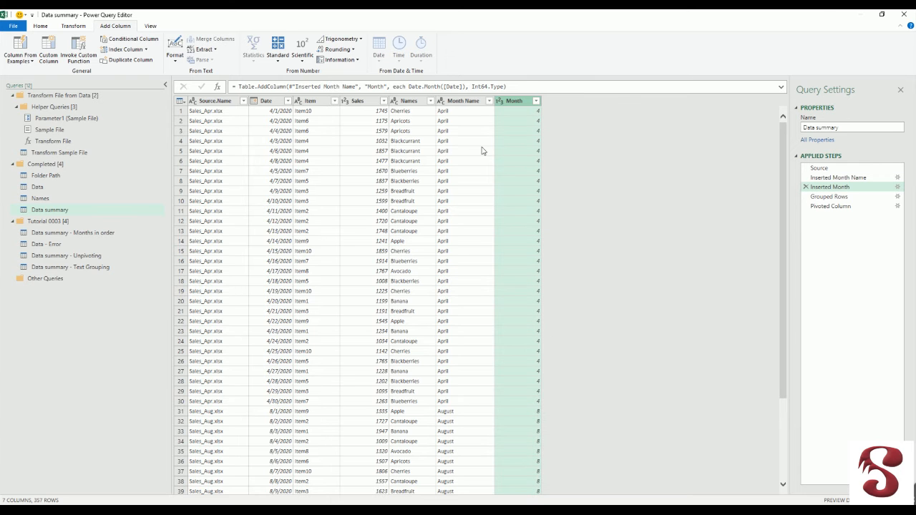
{"action": "scroll", "coordinate": [530, 323], "scroll_direction": "down", "scroll_amount": 5}
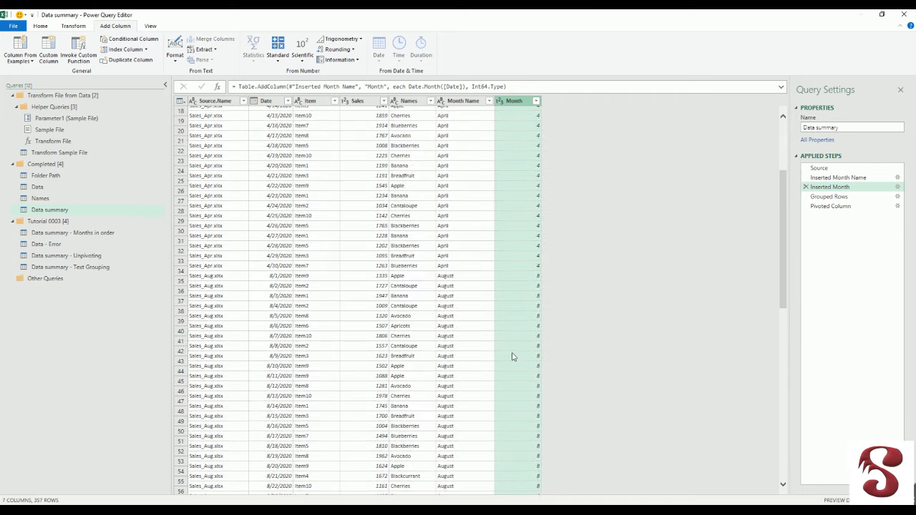
{"action": "scroll", "coordinate": [514, 357], "scroll_direction": "up", "scroll_amount": 5}
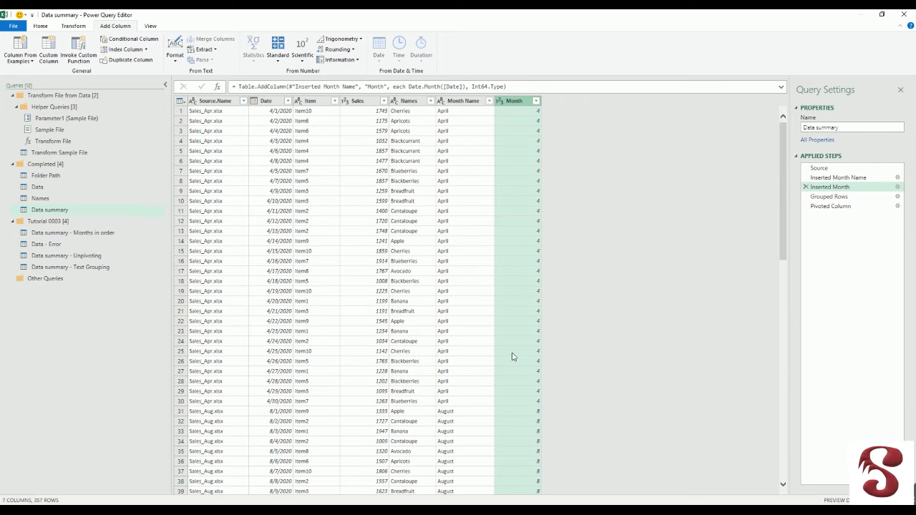
- Edit the Grouped Rows step to add Month as a third grouping column alongside Names and Month Name
{"action": "left_click", "coordinate": [834, 197]}
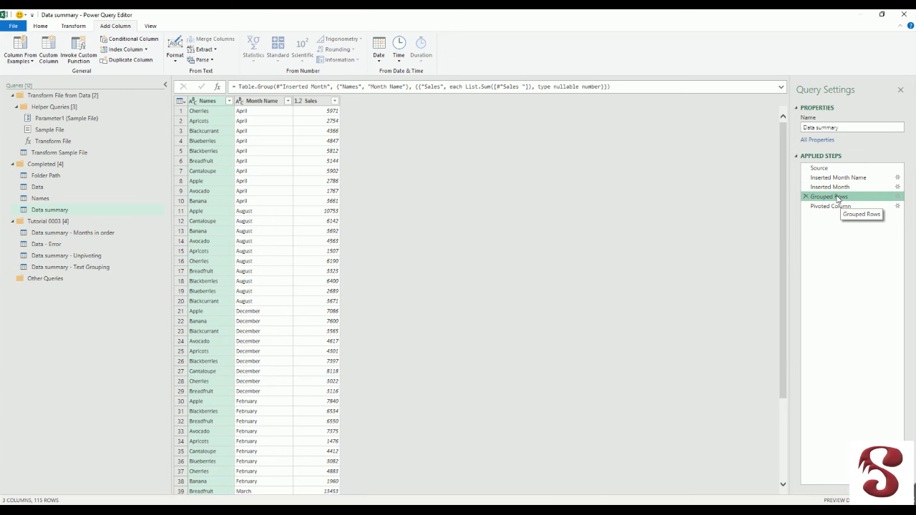
{"action": "left_click", "coordinate": [833, 187]}
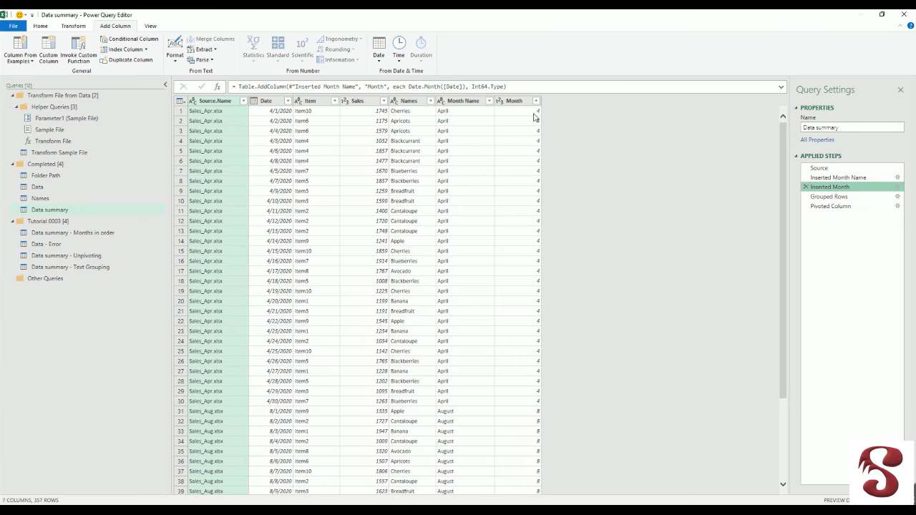
{"action": "double_click", "coordinate": [829, 197]}
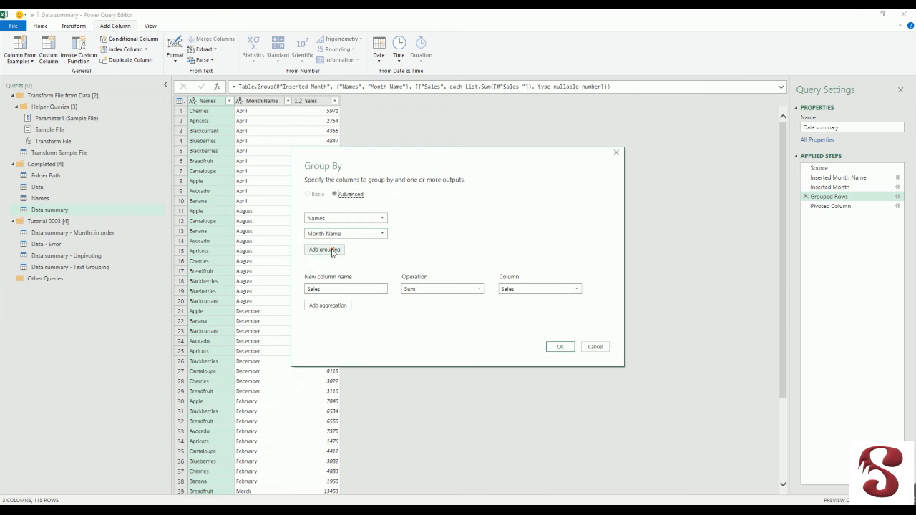
{"action": "left_click", "coordinate": [361, 251]}
{"action": "left_click", "coordinate": [354, 252]}
{"action": "left_click", "coordinate": [333, 317]}
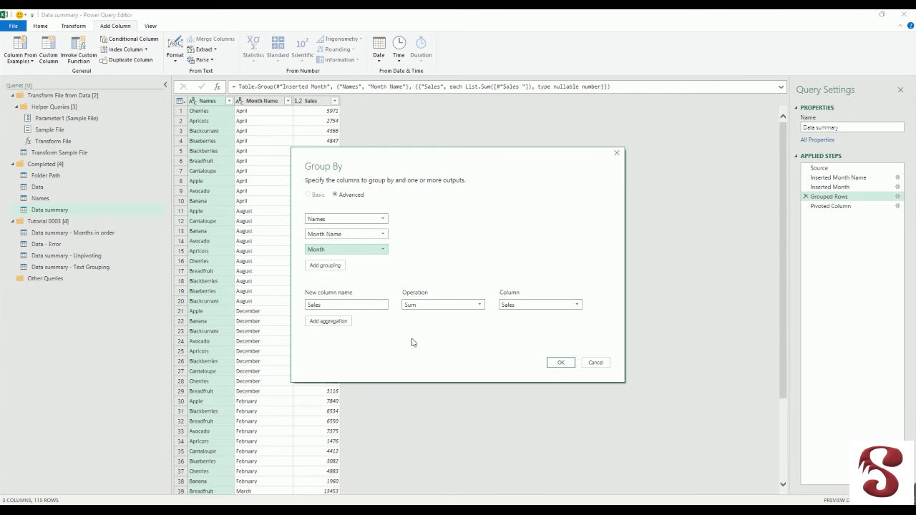
{"action": "left_click", "coordinate": [558, 362]}
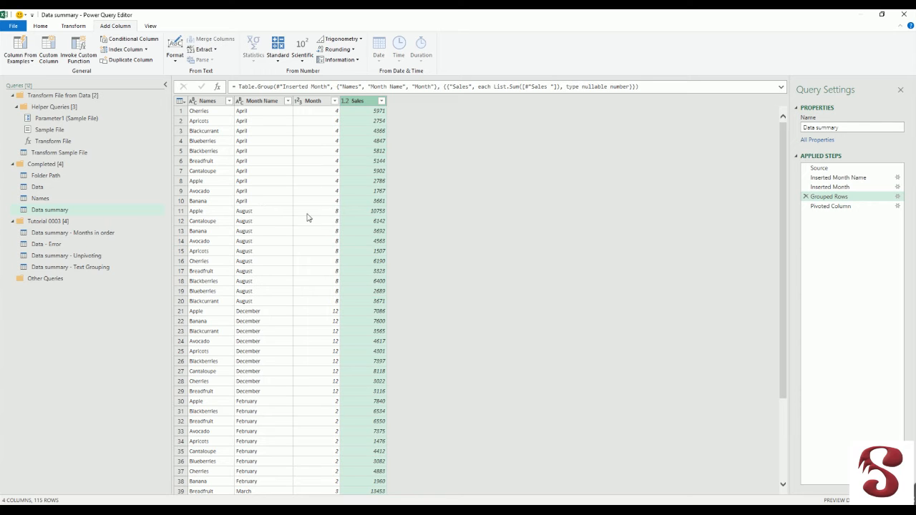
- Filter the Names column to only Apple at the Inserted Month step
{"action": "left_click", "coordinate": [816, 188]}
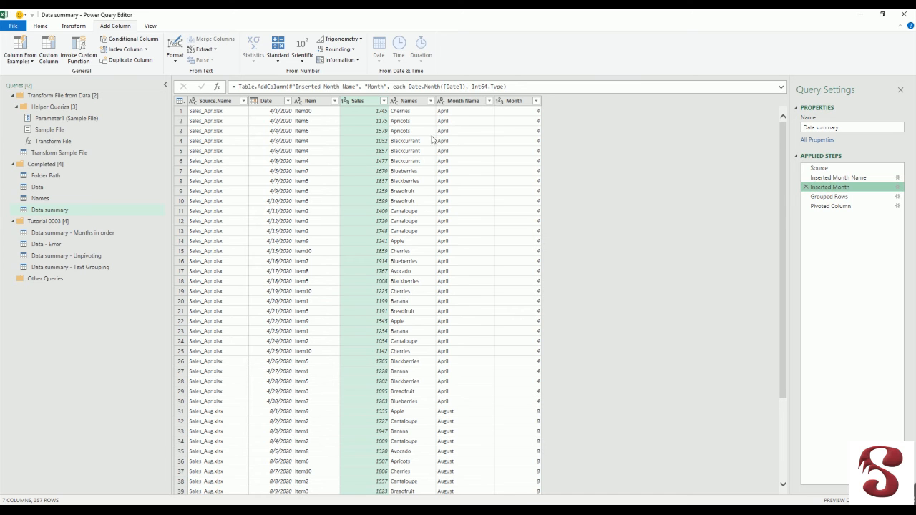
{"action": "left_click", "coordinate": [403, 113]}
{"action": "left_click", "coordinate": [431, 101]}
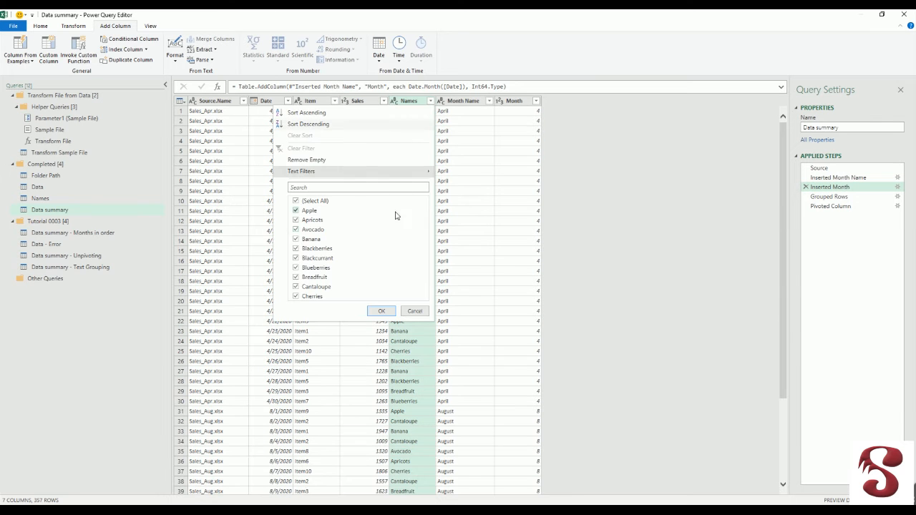
{"action": "left_click", "coordinate": [309, 201]}
{"action": "left_click", "coordinate": [296, 210]}
{"action": "left_click", "coordinate": [381, 311]}
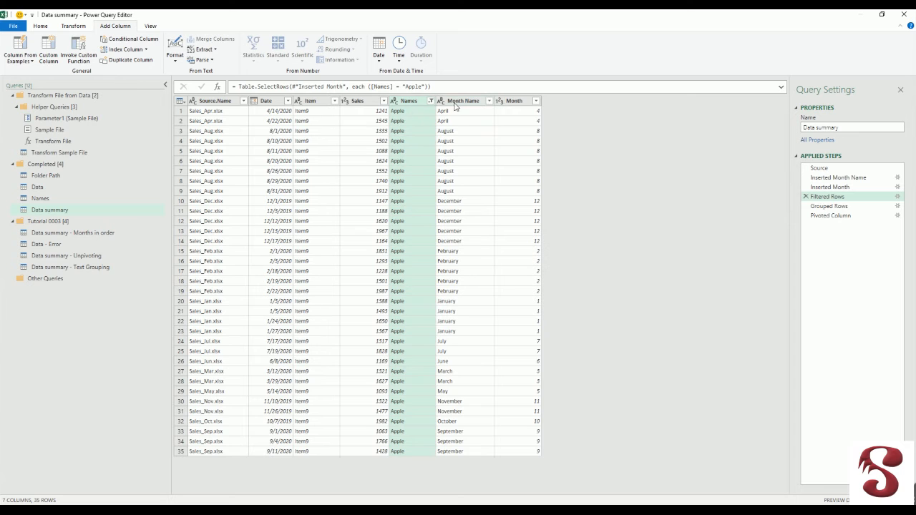
- View the grouped rows for Apple and delete the Filtered Rows step
{"action": "left_click", "coordinate": [816, 206]}
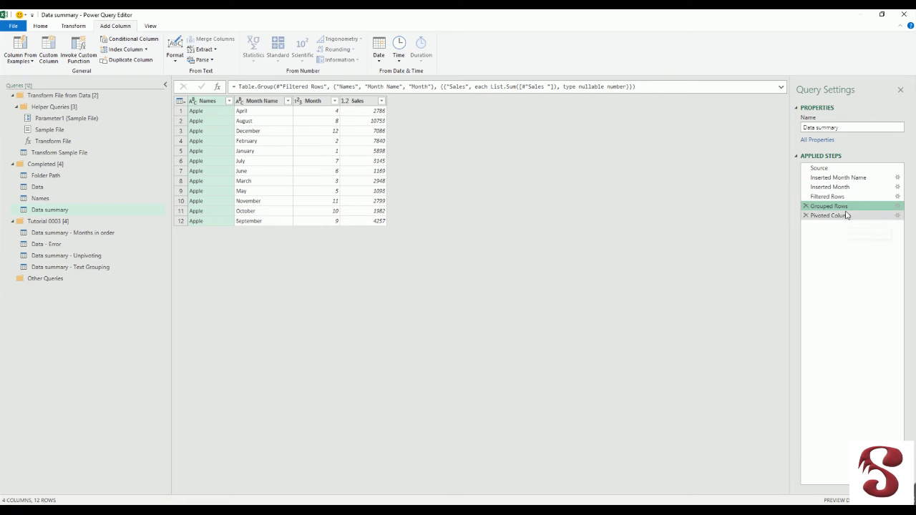
{"action": "left_click", "coordinate": [806, 199]}
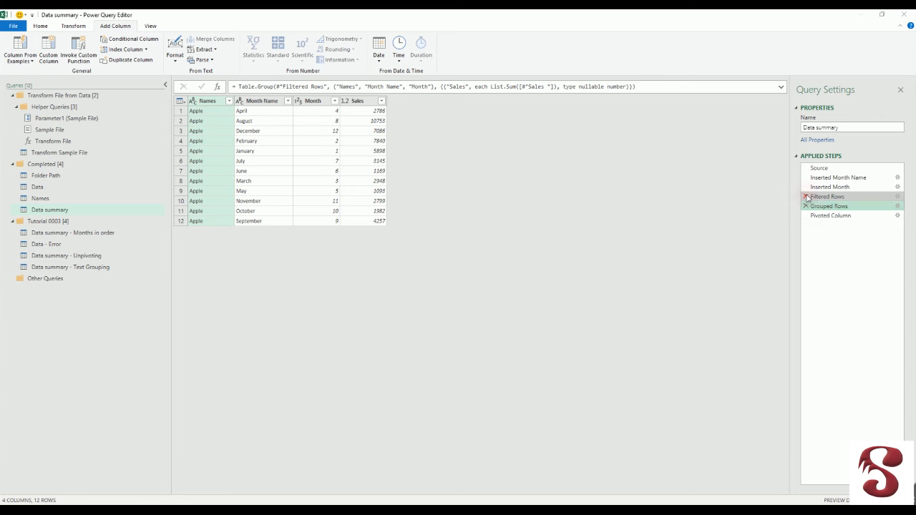
{"action": "left_click", "coordinate": [494, 279]}
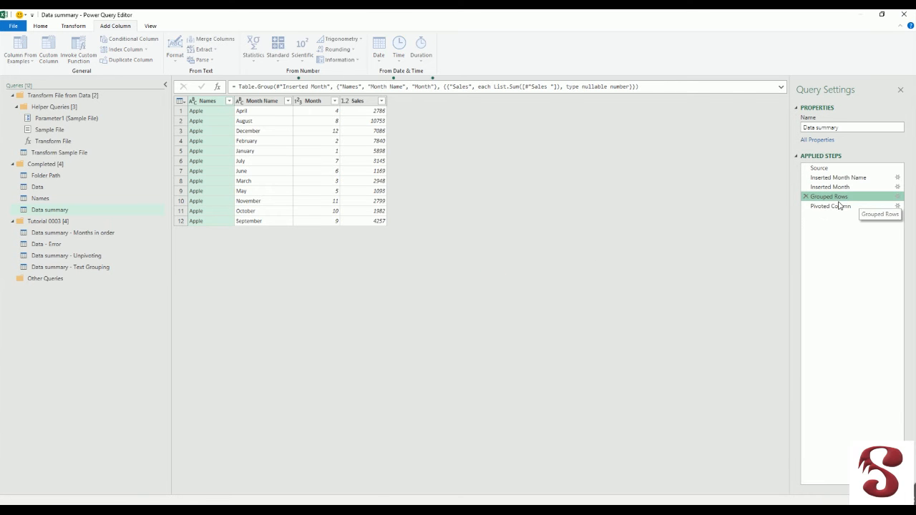
- Check the pivoted output, and insert an ascending sort by Month after the Grouped Rows step
{"action": "left_click", "coordinate": [830, 206]}
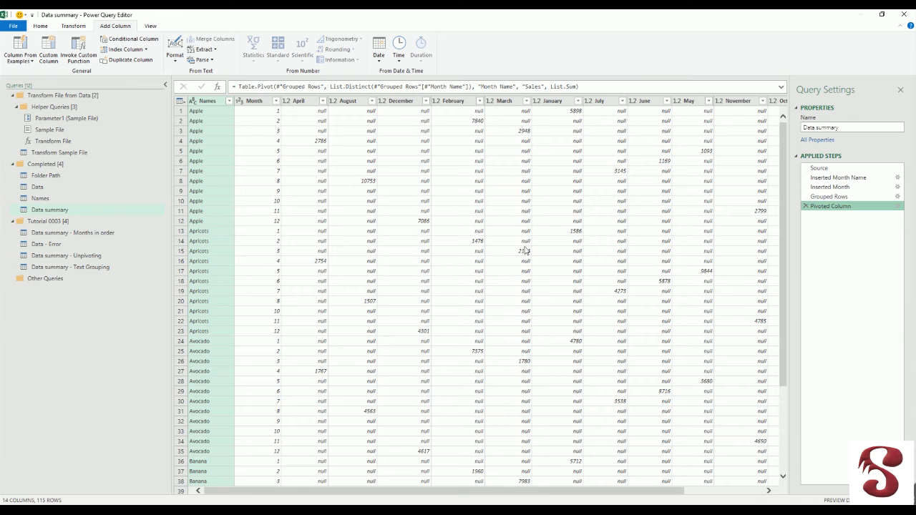
{"action": "left_click", "coordinate": [837, 197]}
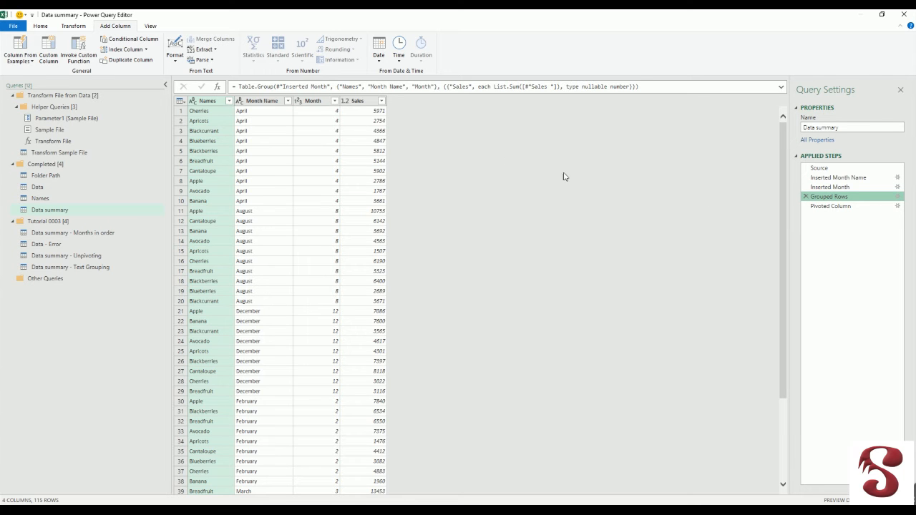
{"action": "left_click", "coordinate": [334, 101]}
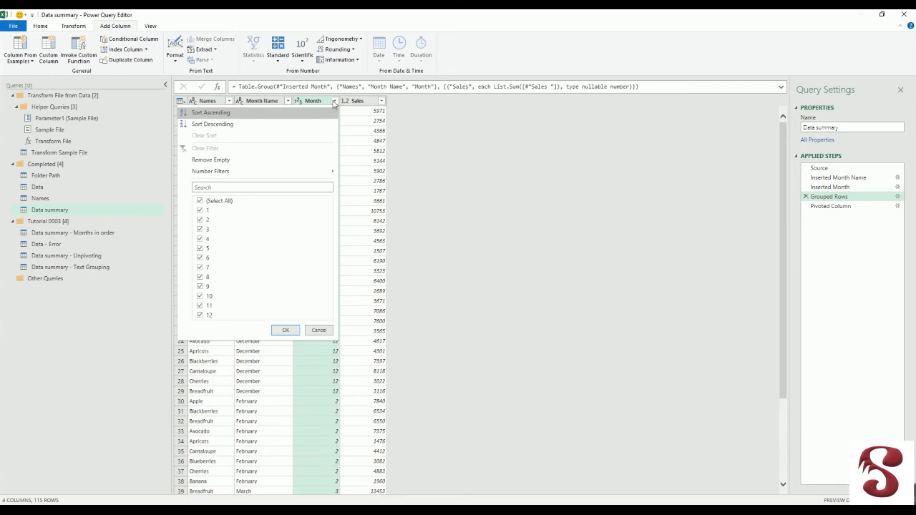
{"action": "left_click", "coordinate": [284, 113]}
{"action": "left_click", "coordinate": [504, 282]}
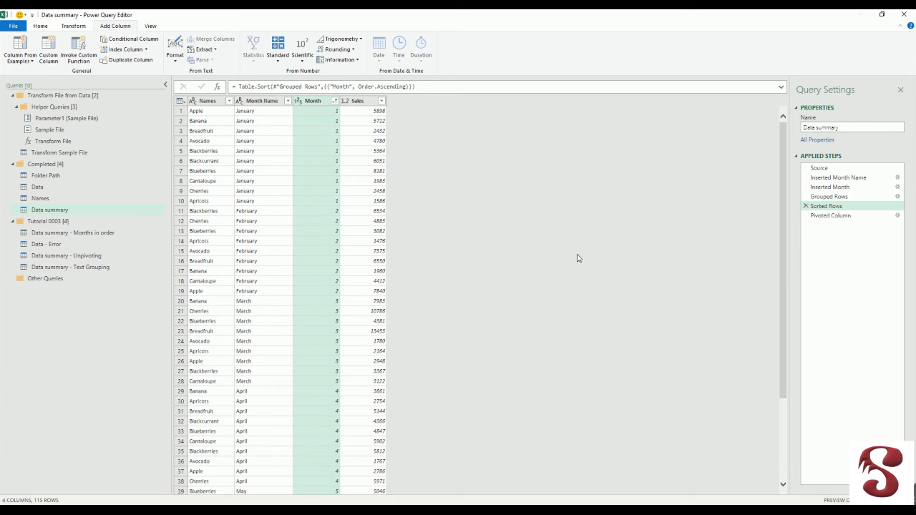
- Remove the Month column as an intermediate step after the sort and show the Pivoted Column output
{"action": "right_click", "coordinate": [325, 101]}
{"action": "left_click", "coordinate": [347, 118]}
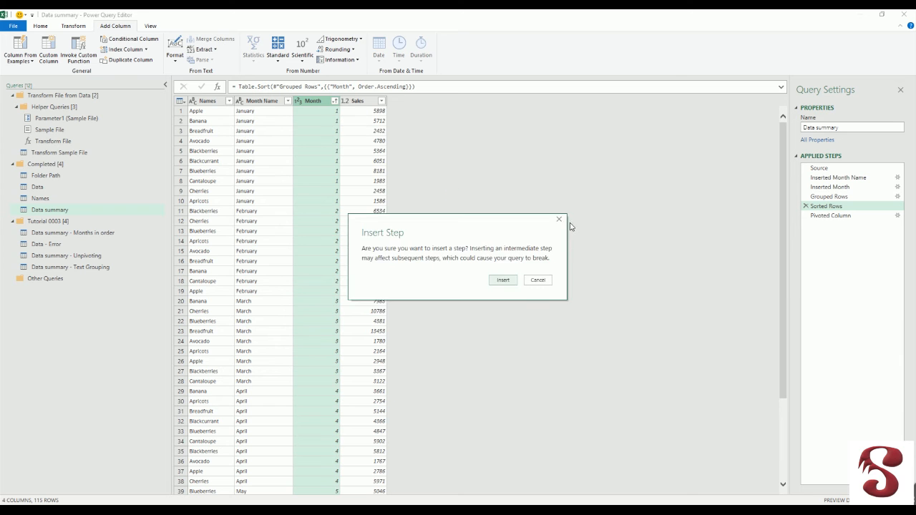
{"action": "left_click", "coordinate": [505, 280]}
{"action": "left_click", "coordinate": [832, 226]}
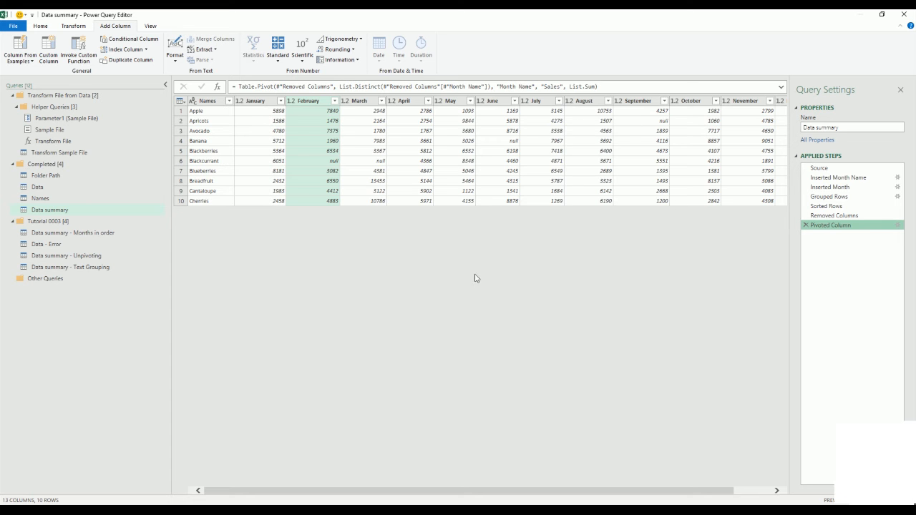
- Close the editor, load the Data summary query to the Data sheet and preview it in the workbook queries
{"action": "left_click", "coordinate": [40, 25]}
{"action": "left_click", "coordinate": [14, 49]}
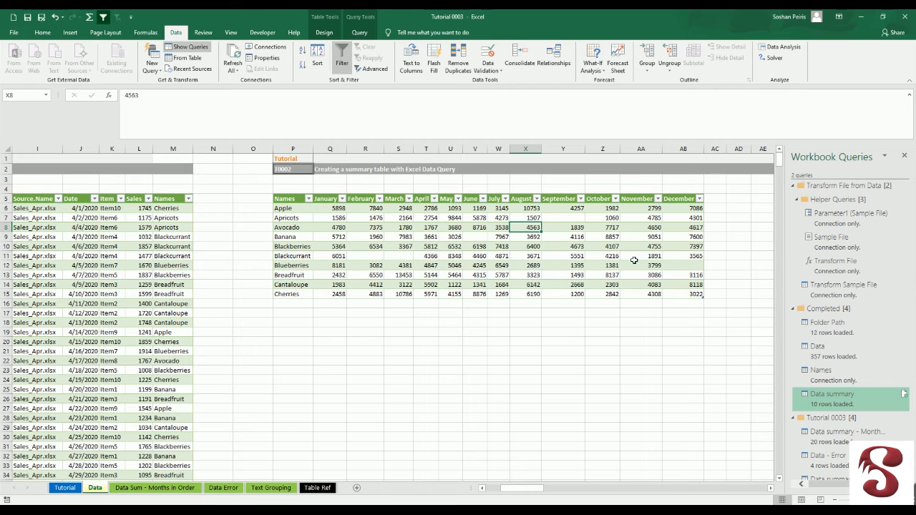
{"action": "mouse_move", "coordinate": [836, 408]}
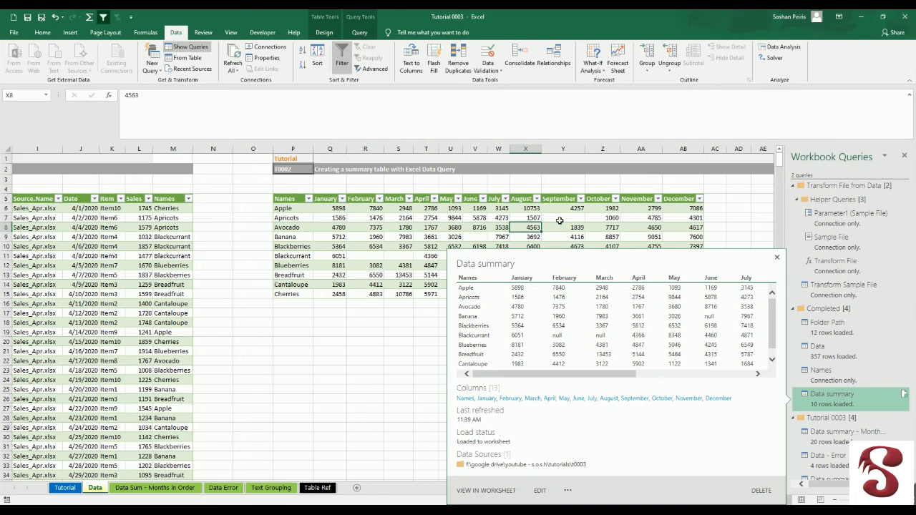
- Select the Merge entry in the data transformation list on the Tutorial sheet
{"action": "left_click", "coordinate": [77, 481]}
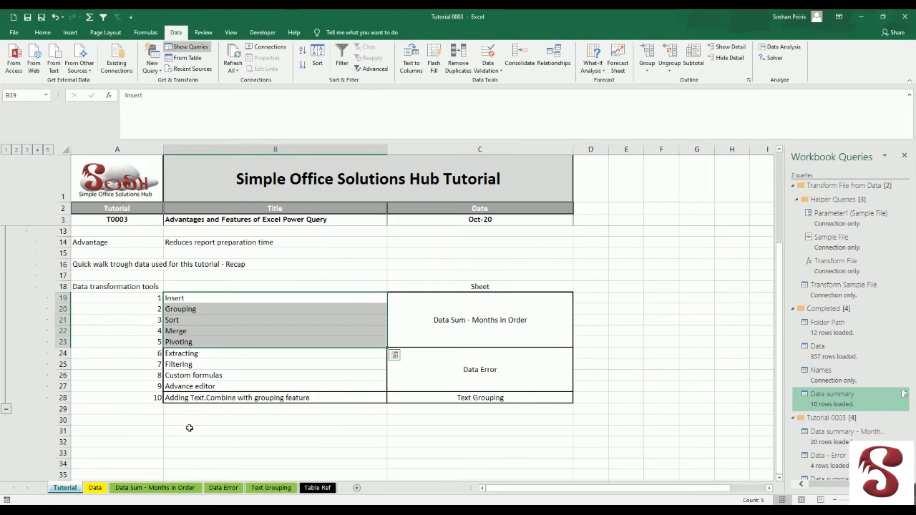
{"action": "left_click", "coordinate": [185, 331]}
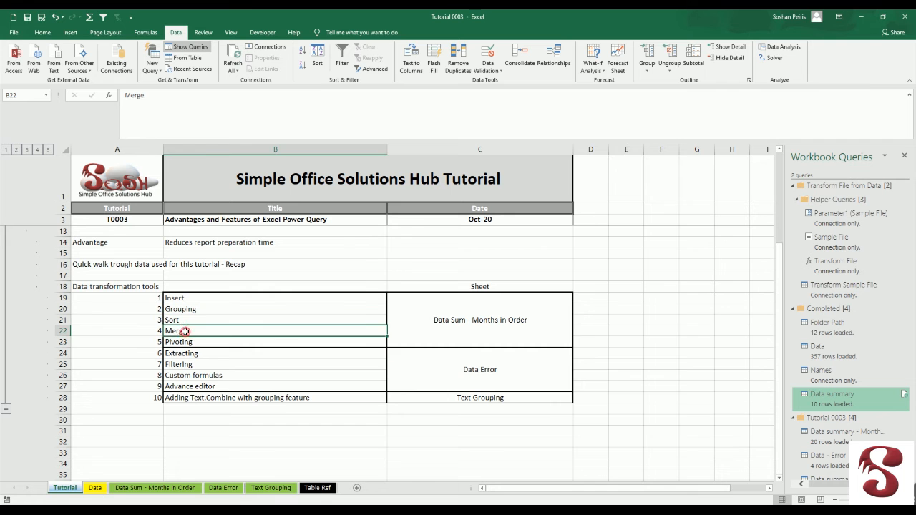
- Reopen the Data summary query from the Data sheet in the Power Query Editor and select its Inserted Month Name step
{"action": "left_click", "coordinate": [95, 488]}
{"action": "double_click", "coordinate": [854, 402]}
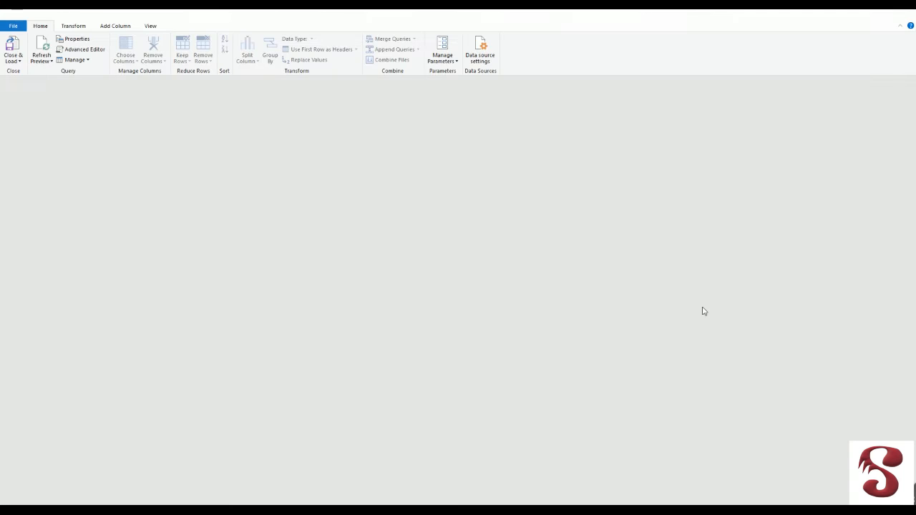
{"action": "left_click", "coordinate": [836, 178]}
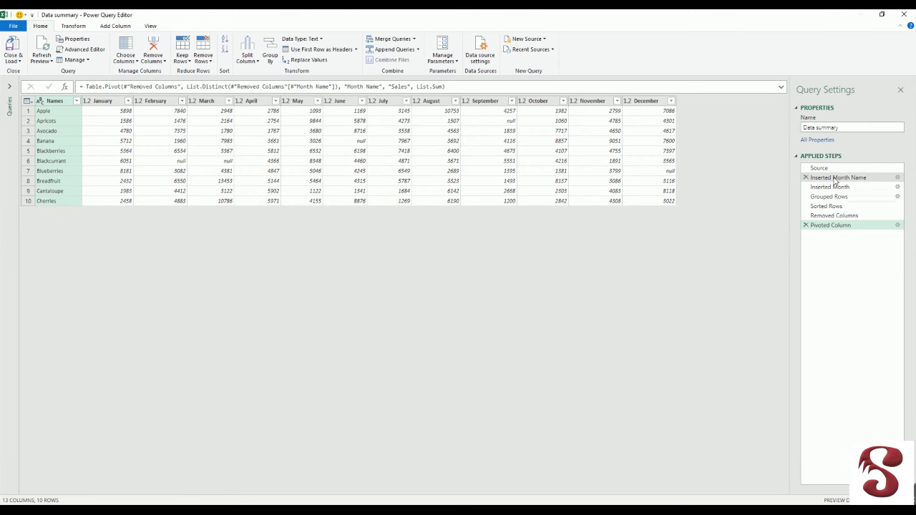
- After the Inserted Month step, insert a new column merging Month and Month Name in that order, with the custom separator ". "
{"action": "left_click", "coordinate": [832, 187]}
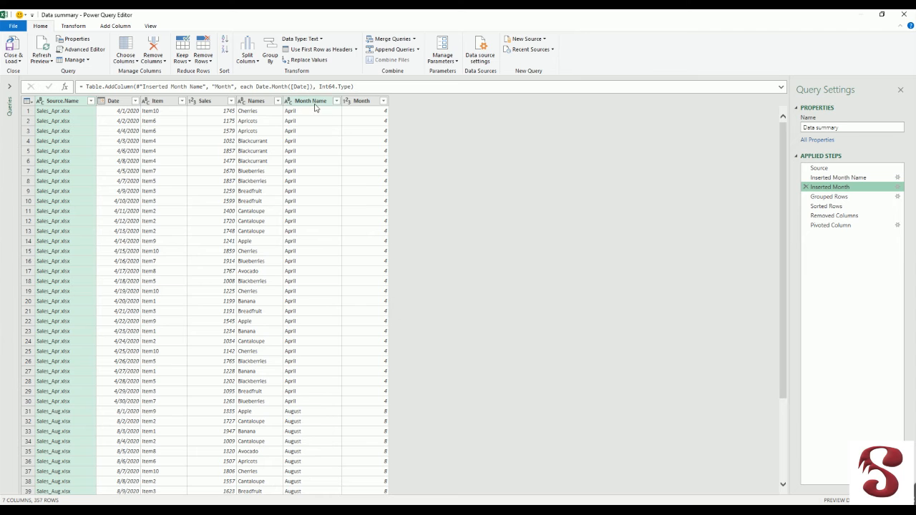
{"action": "left_click", "coordinate": [363, 103]}
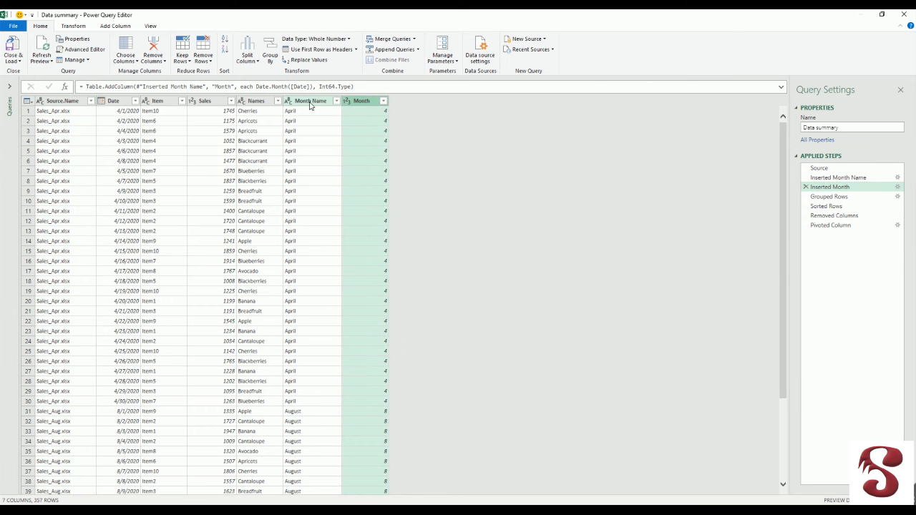
{"action": "left_click", "coordinate": [310, 103], "text": "ctrl"}
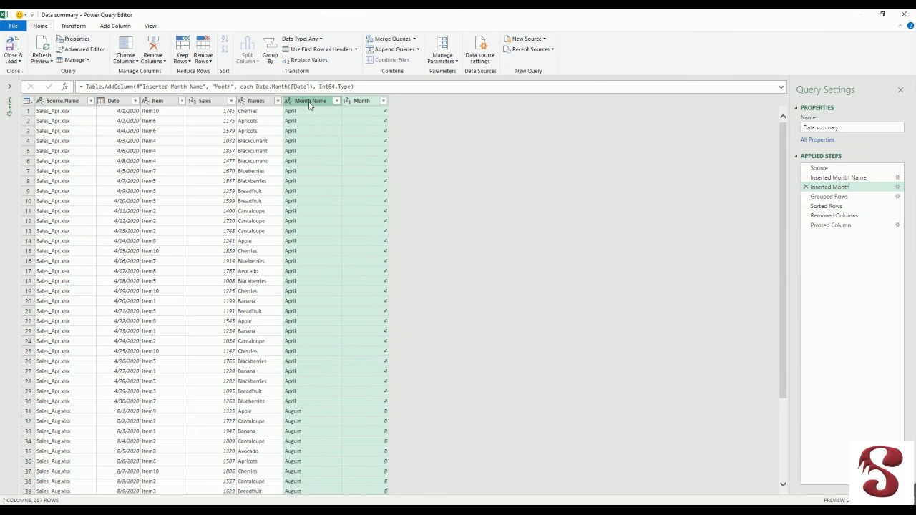
{"action": "left_click", "coordinate": [363, 103]}
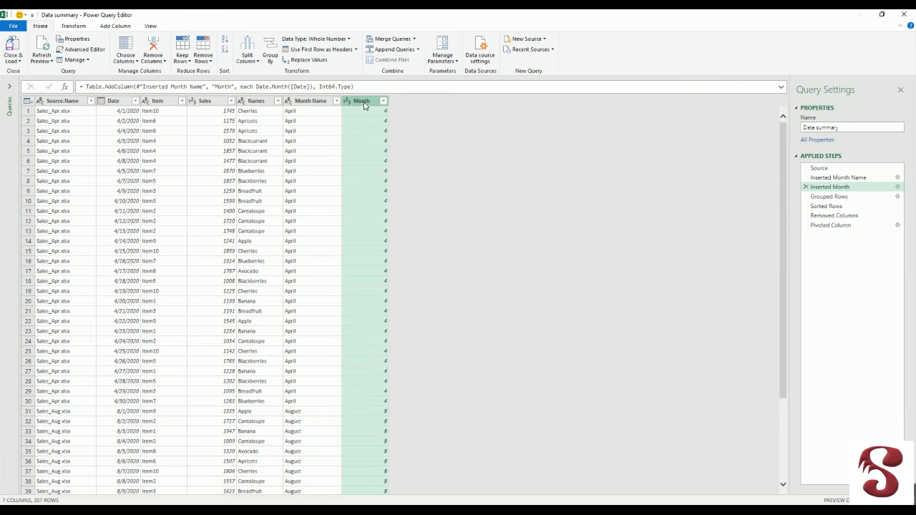
{"action": "left_click", "coordinate": [311, 103], "text": "ctrl"}
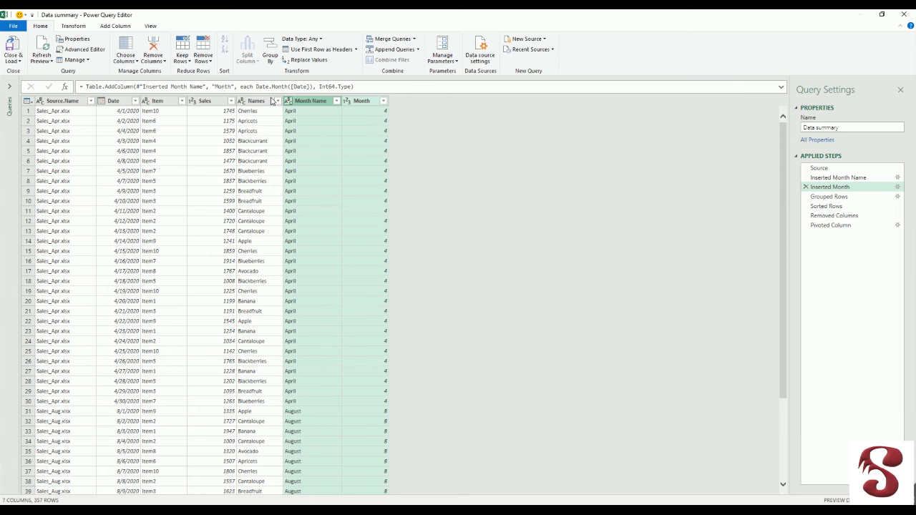
{"action": "left_click", "coordinate": [116, 27]}
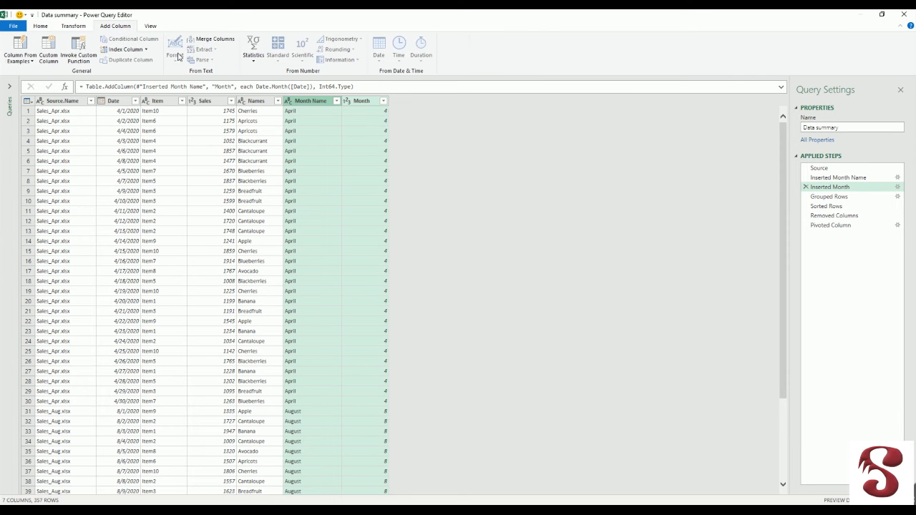
{"action": "left_click", "coordinate": [214, 41]}
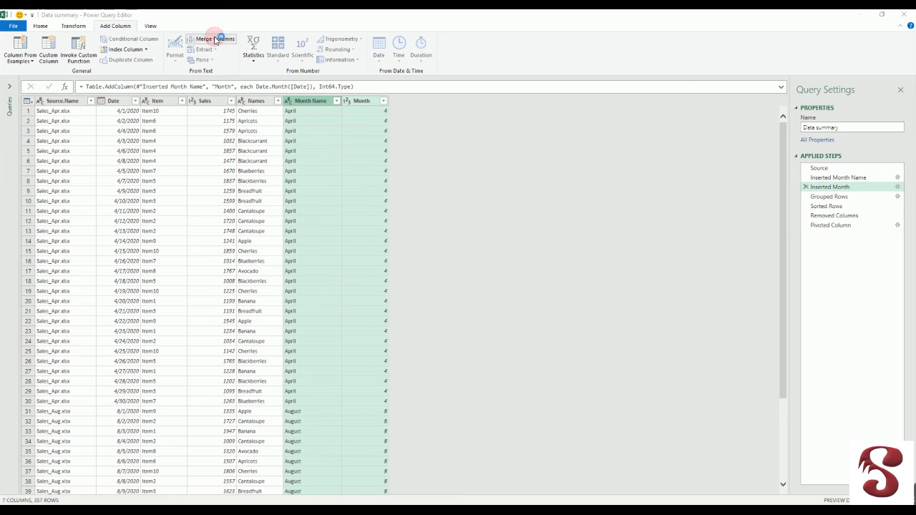
{"action": "left_click", "coordinate": [500, 282]}
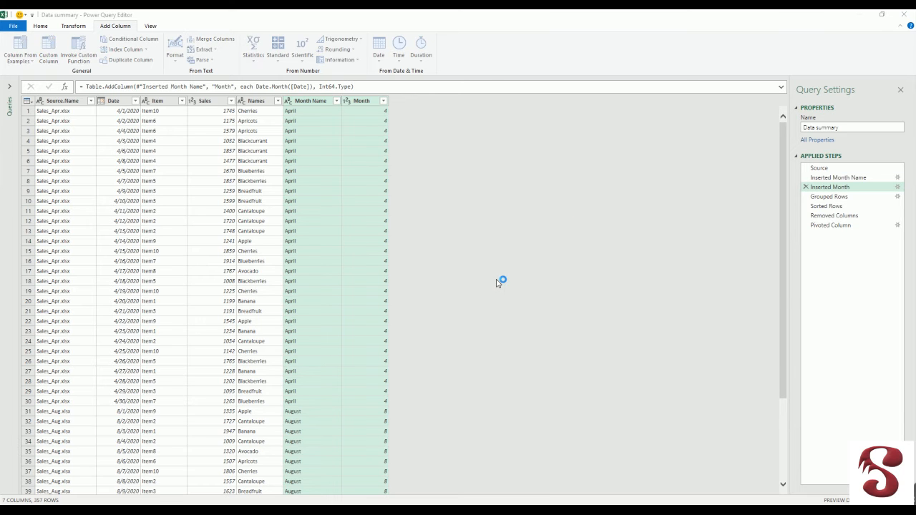
{"action": "left_click", "coordinate": [348, 254]}
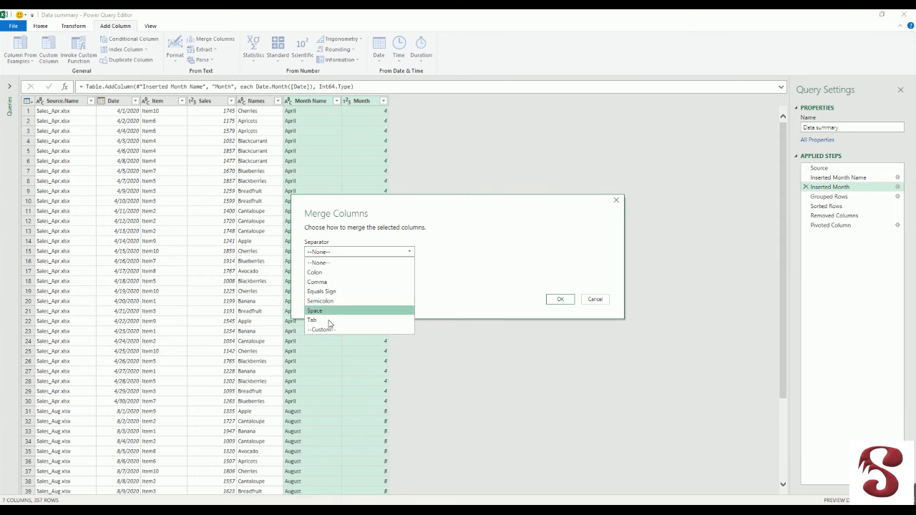
{"action": "left_click", "coordinate": [322, 329]}
{"action": "left_click", "coordinate": [327, 266]}
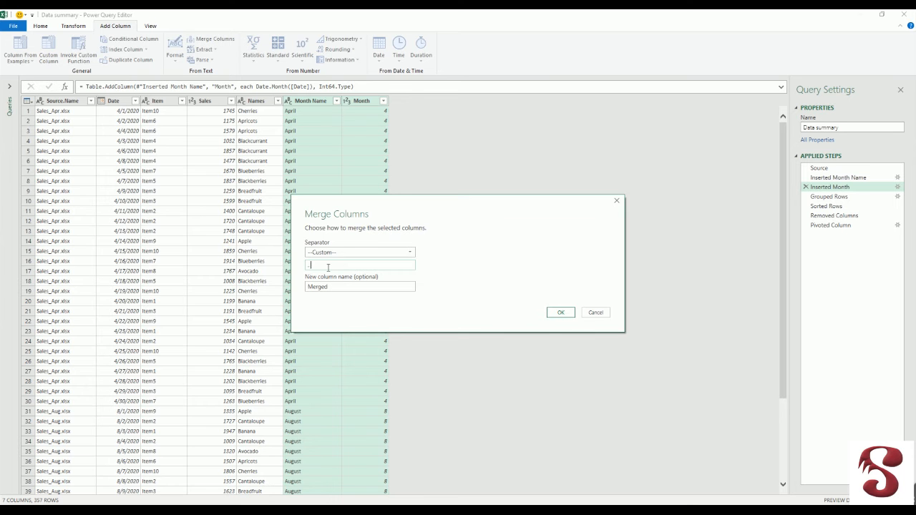
{"action": "left_click", "coordinate": [561, 314]}
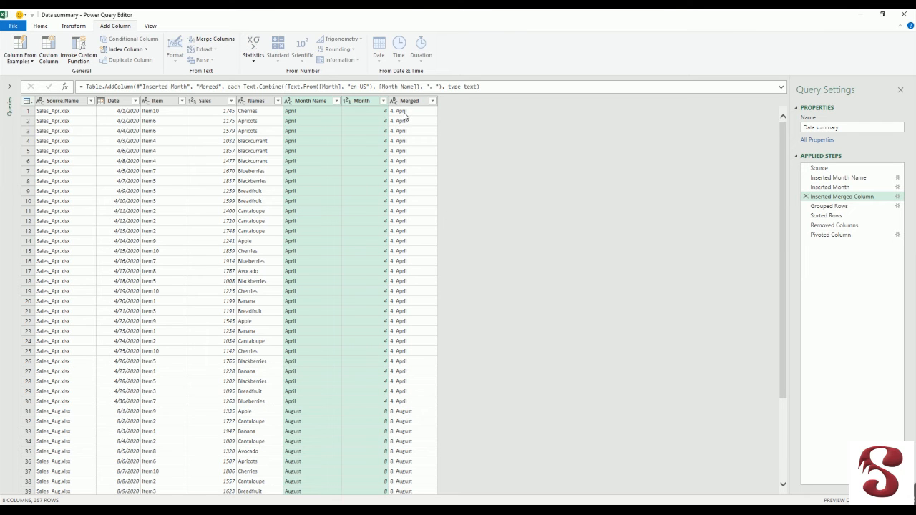
- Edit the Grouped Rows step to add the Merged column as a fourth grouping
{"action": "left_click", "coordinate": [838, 209]}
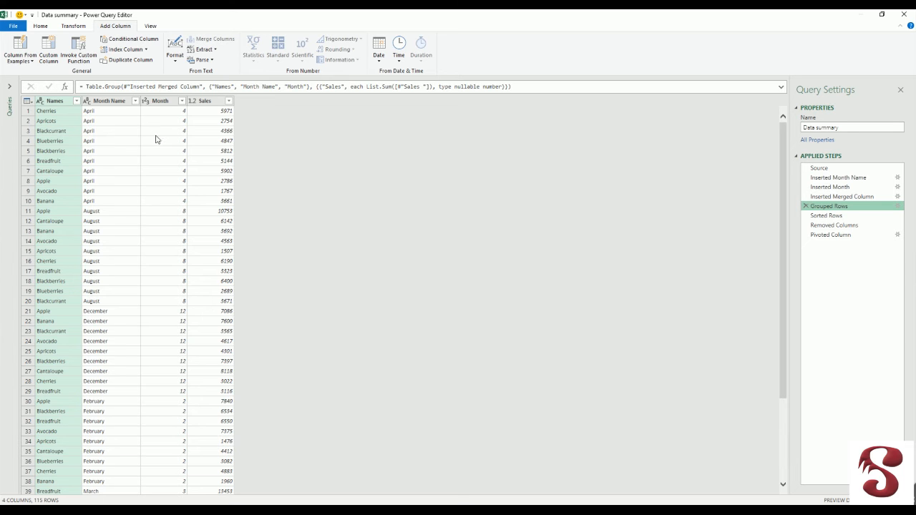
{"action": "left_click", "coordinate": [898, 207]}
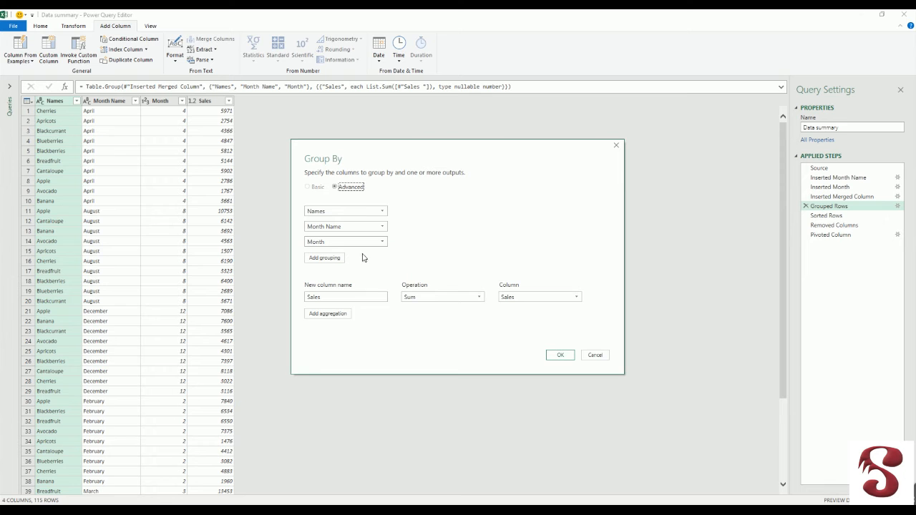
{"action": "left_click", "coordinate": [324, 258]}
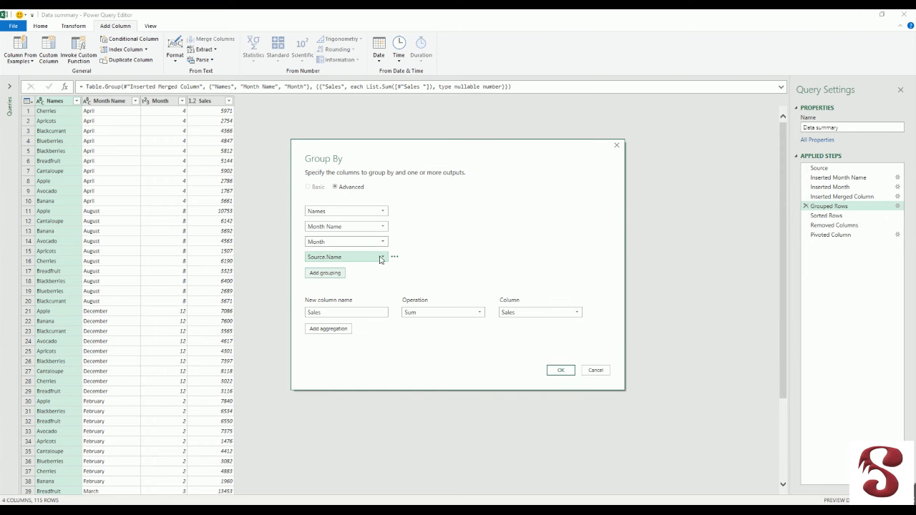
{"action": "left_click", "coordinate": [380, 259]}
{"action": "left_click", "coordinate": [334, 326]}
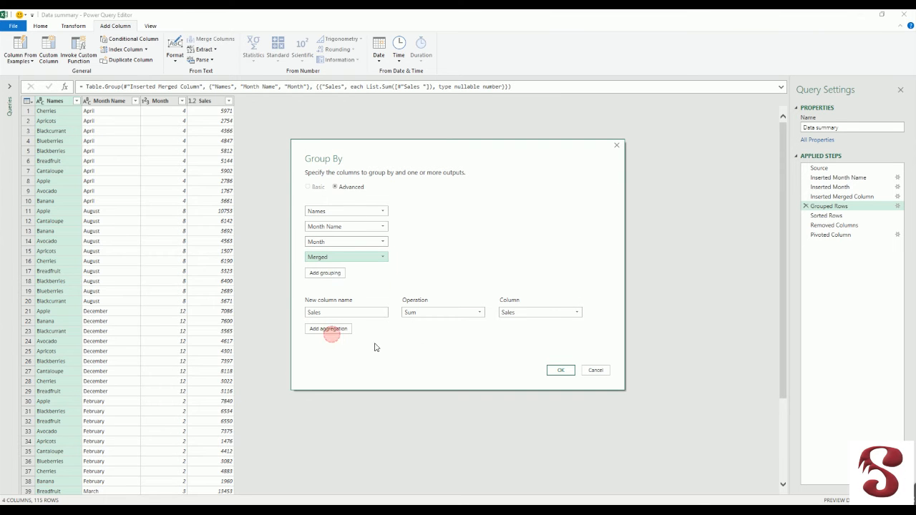
{"action": "left_click", "coordinate": [559, 371]}
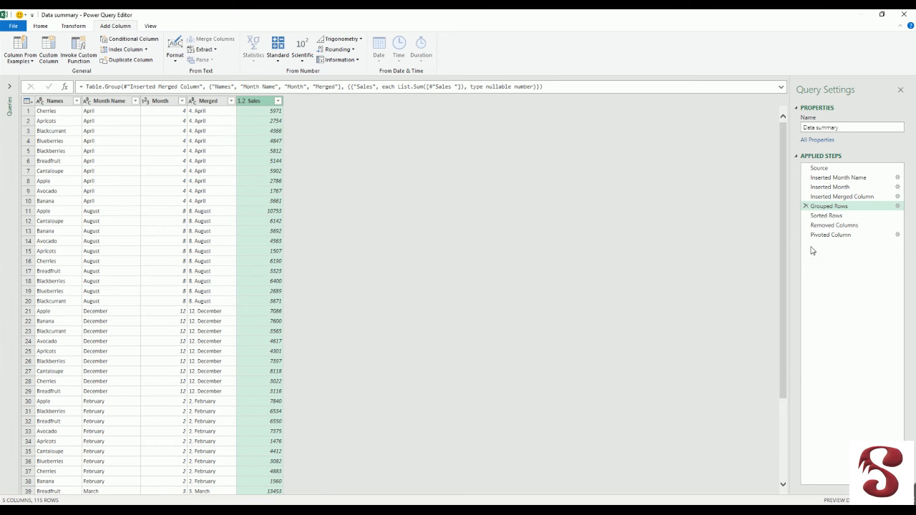
- Remove the Month Name column at the Removed Columns step, accepting the intermediate step insertion
{"action": "left_click", "coordinate": [831, 216]}
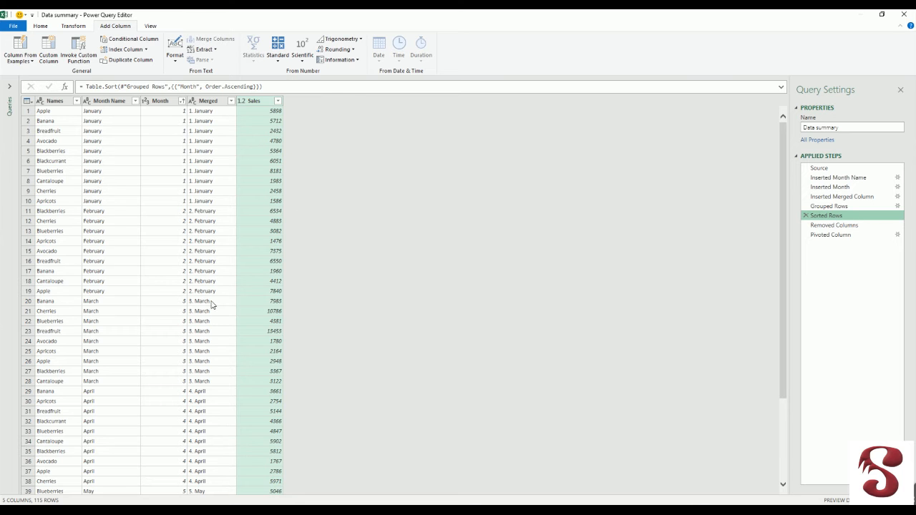
{"action": "left_click", "coordinate": [828, 226]}
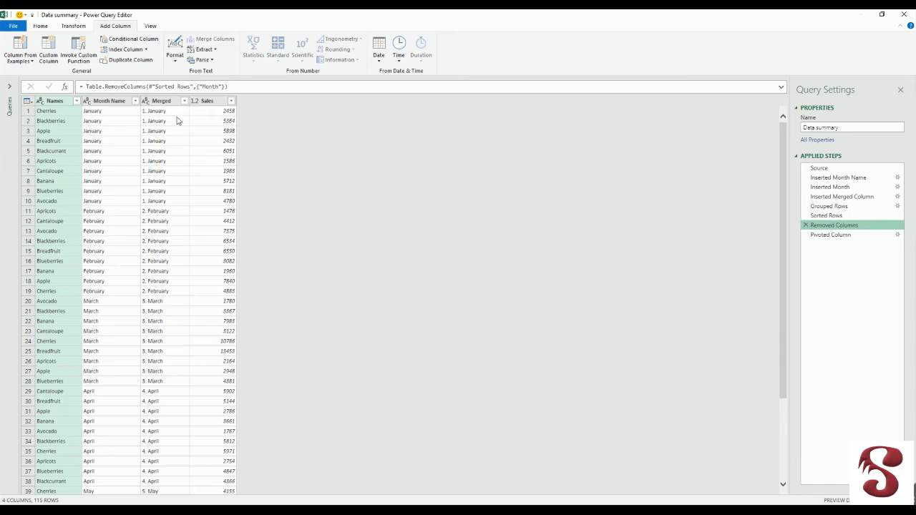
{"action": "left_click", "coordinate": [105, 101]}
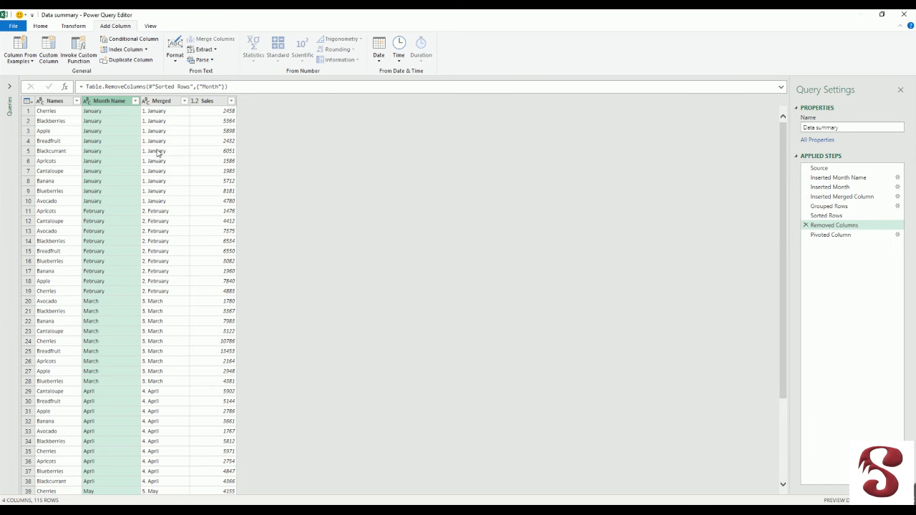
{"action": "right_click", "coordinate": [102, 102]}
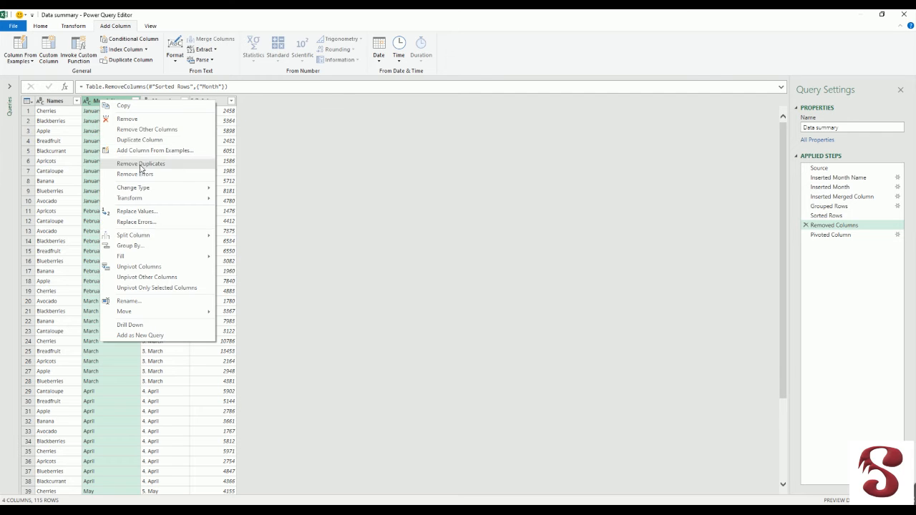
{"action": "left_click", "coordinate": [129, 120]}
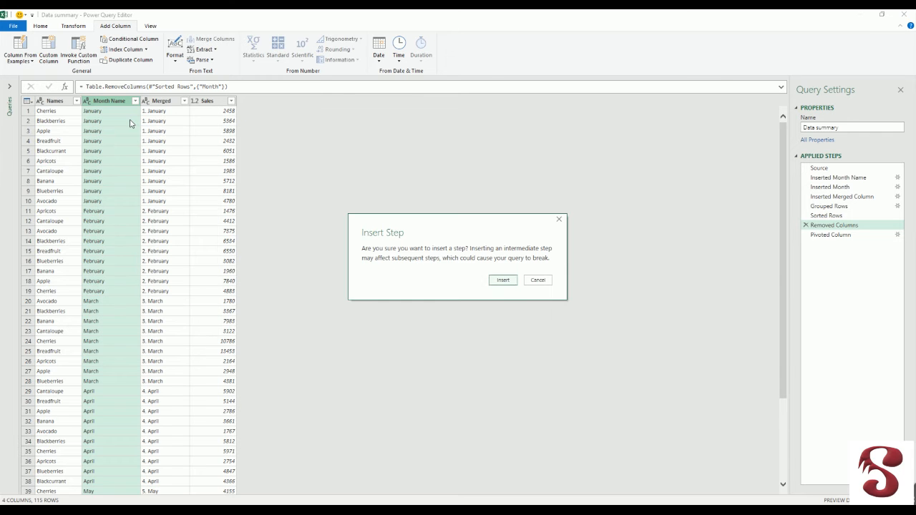
{"action": "left_click", "coordinate": [504, 280]}
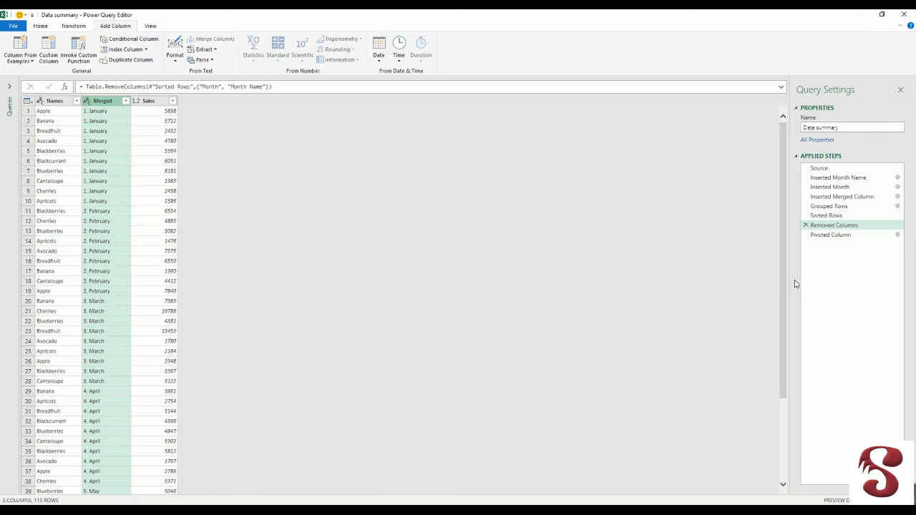
- In the Pivoted Column step's formula, replace the "Month Name" pivot column argument with "Merged", copied from the Removed Columns step's column header
{"action": "left_click", "coordinate": [839, 237]}
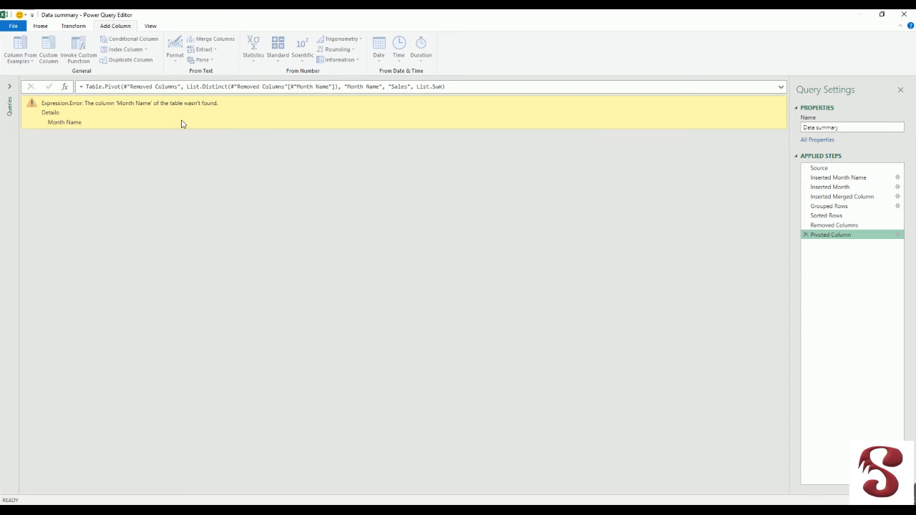
{"action": "left_click", "coordinate": [830, 225]}
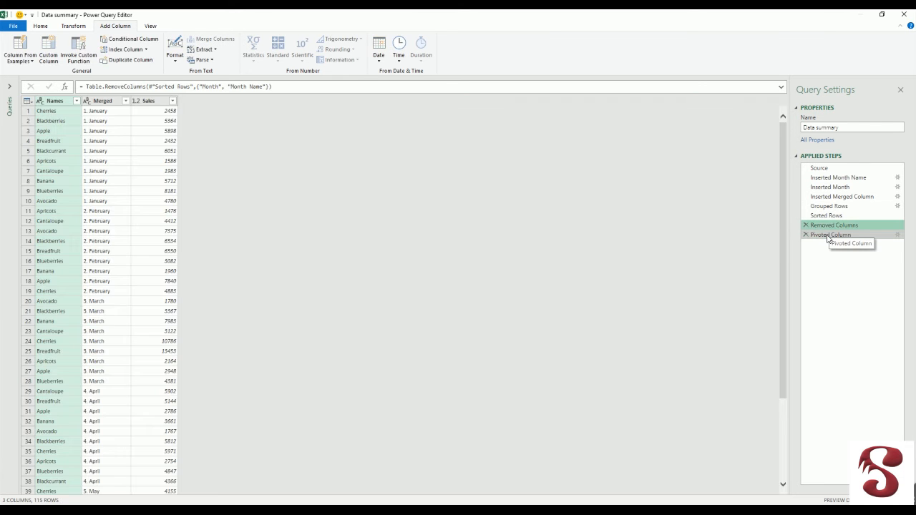
{"action": "left_click", "coordinate": [823, 235]}
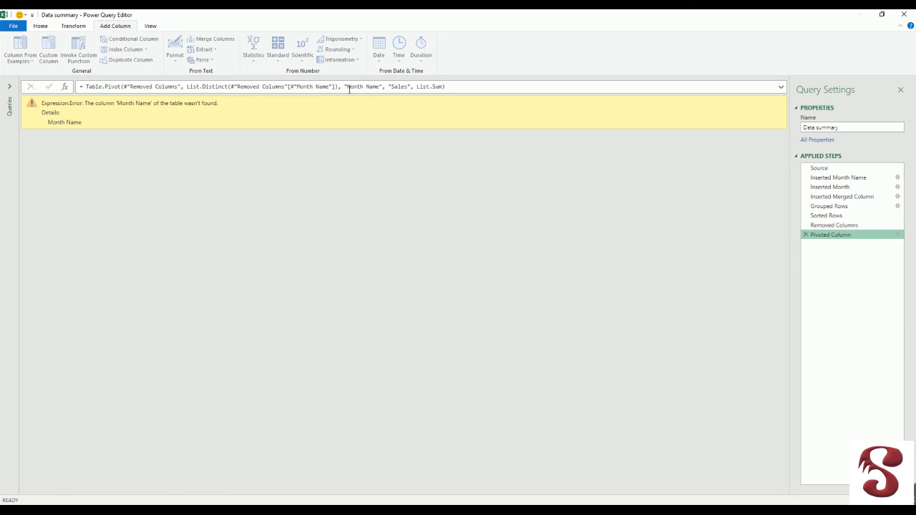
{"action": "left_click", "coordinate": [848, 225]}
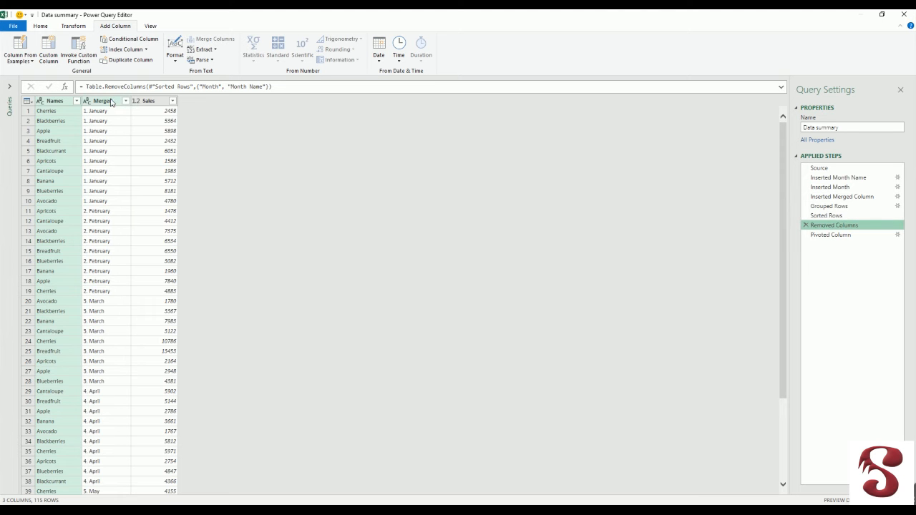
{"action": "double_click", "coordinate": [104, 101]}
{"action": "key", "text": "ctrl+c"}
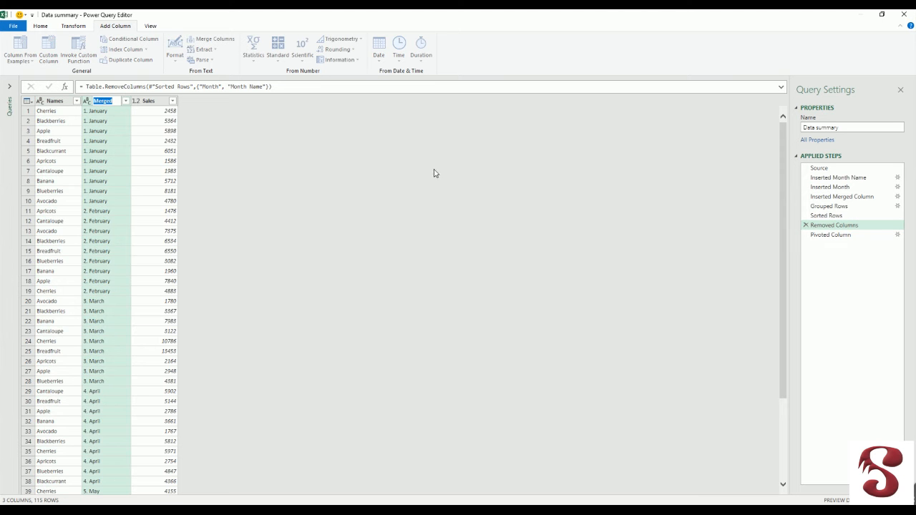
{"action": "left_click", "coordinate": [824, 235]}
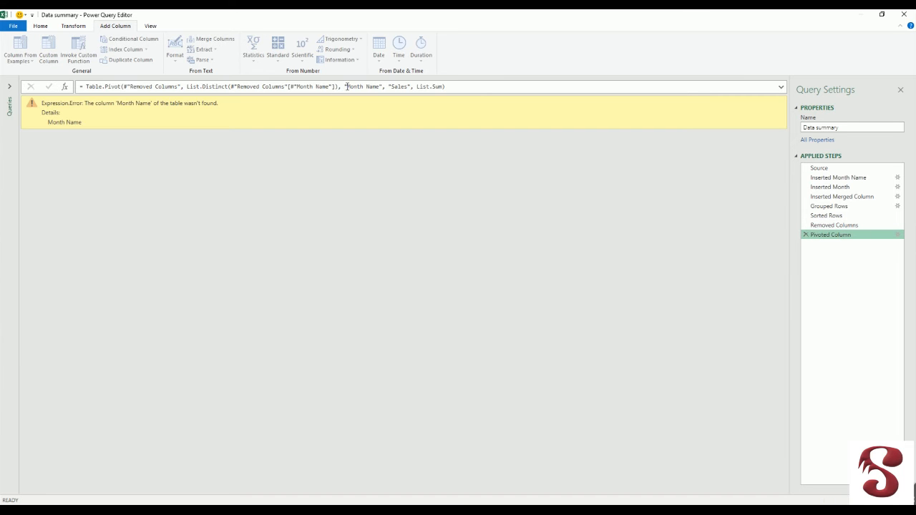
{"action": "left_click_drag", "start_coordinate": [380, 86], "coordinate": [348, 87]}
{"action": "key", "text": "ctrl+v"}
{"action": "key", "text": "Return"}
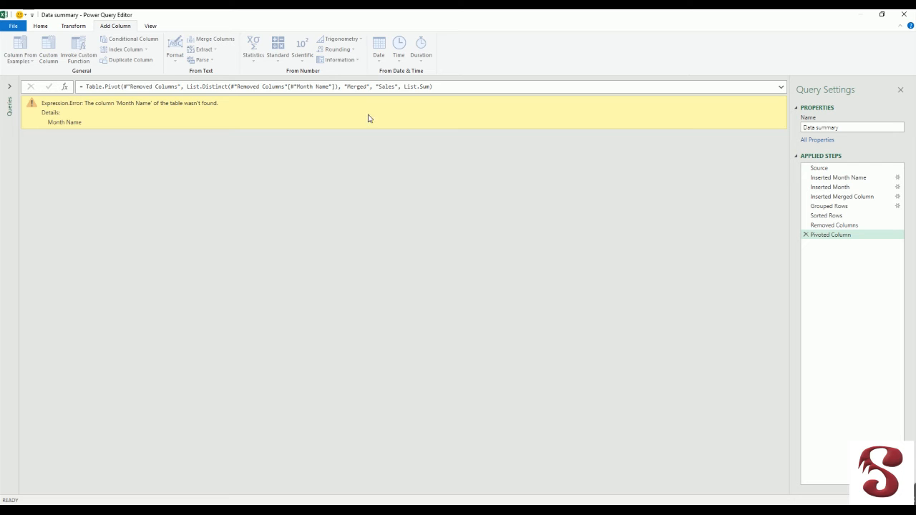
- Change the List.Distinct column reference in the pivot formula to [Merged] and apply the formula
{"action": "left_click", "coordinate": [448, 85]}
{"action": "left_click", "coordinate": [332, 87]}
{"action": "left_click_drag", "start_coordinate": [344, 86], "coordinate": [292, 88]}
{"action": "left_click", "coordinate": [333, 87]}
{"action": "left_click_drag", "start_coordinate": [330, 86], "coordinate": [297, 87]}
{"action": "type", "text": "1"}
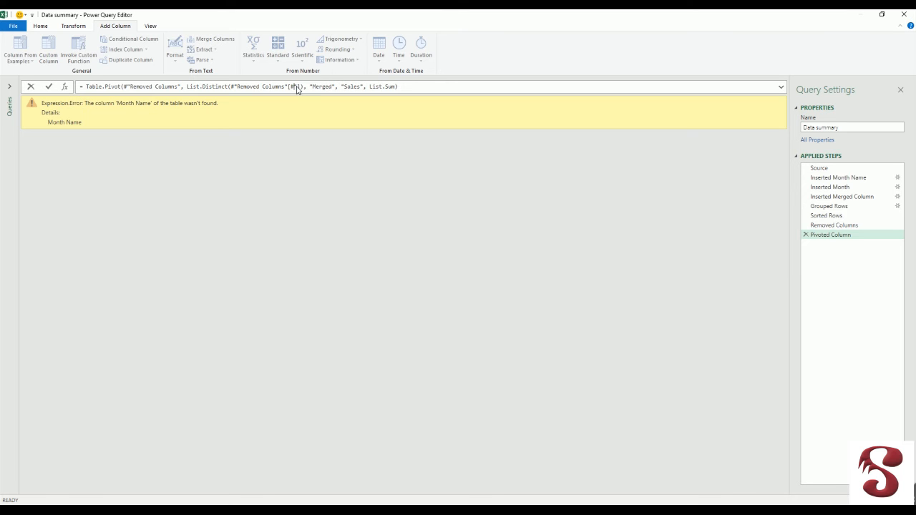
{"action": "type", "text": "erged"}
{"action": "key", "text": "Return"}
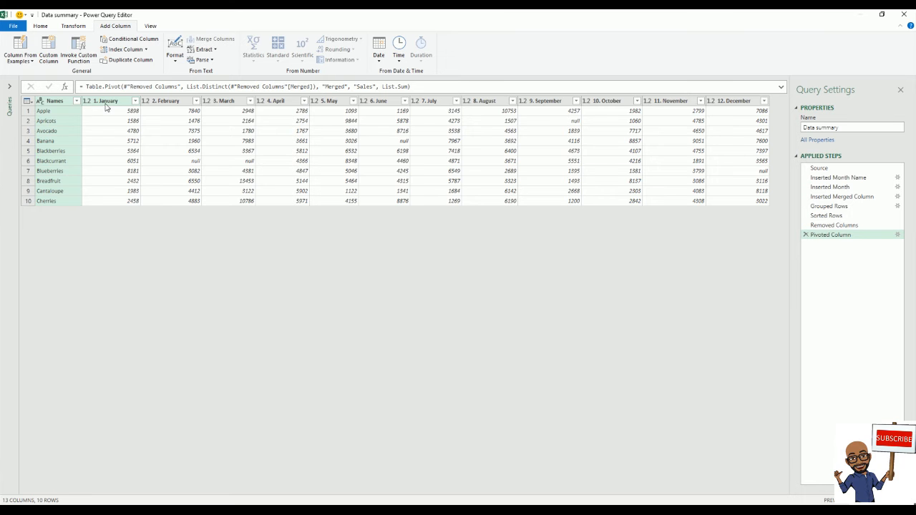
- Close the editor and load the updated Data summary query, then select the Insert through Pivoting entries on the Tutorial sheet
{"action": "left_click", "coordinate": [41, 27]}
{"action": "left_click", "coordinate": [12, 45]}
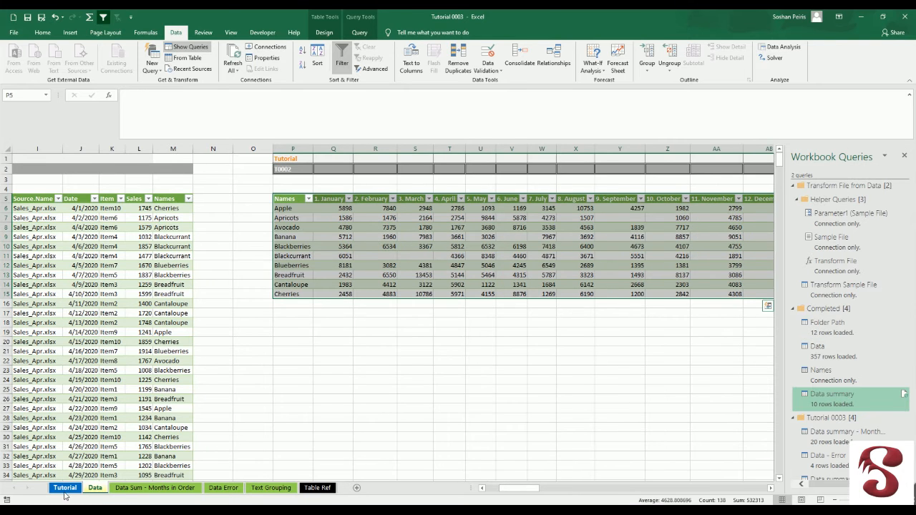
{"action": "left_click", "coordinate": [64, 488]}
{"action": "left_click", "coordinate": [188, 353]}
{"action": "left_click_drag", "start_coordinate": [213, 299], "coordinate": [213, 345]}
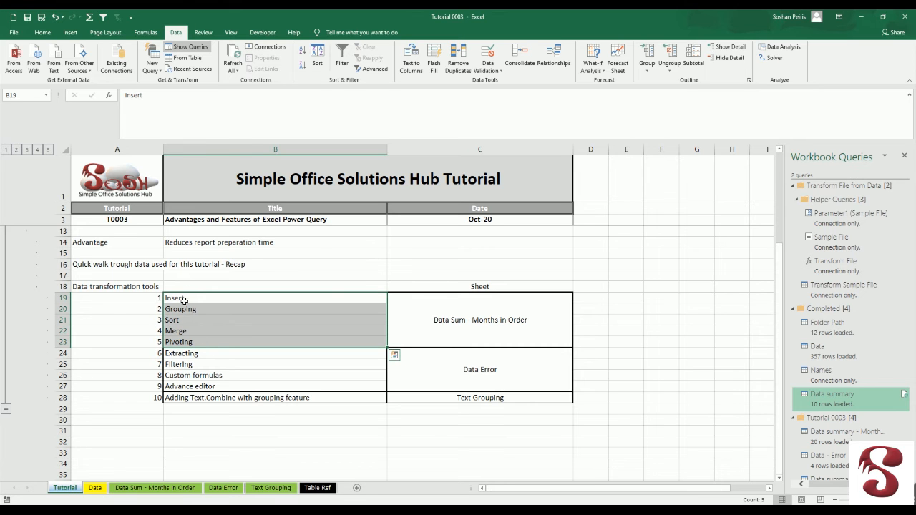
- Review the Extracting through Advance editor entries in the tools list and select their Data Error sheet reference
{"action": "left_click", "coordinate": [194, 352]}
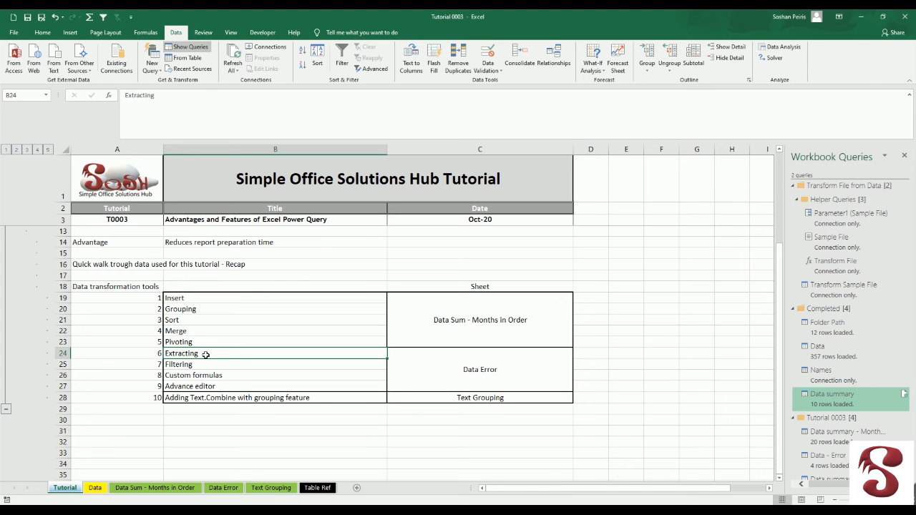
{"action": "left_click_drag", "start_coordinate": [205, 355], "coordinate": [291, 382]}
{"action": "left_click", "coordinate": [474, 370]}
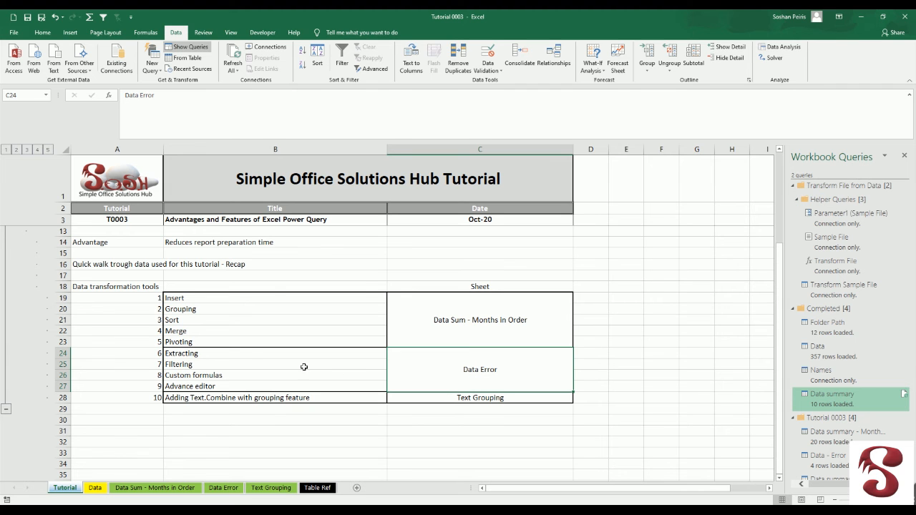
- On the Data sheet, select the combined sales table and create a new query that references the Data query
{"action": "left_click", "coordinate": [239, 354]}
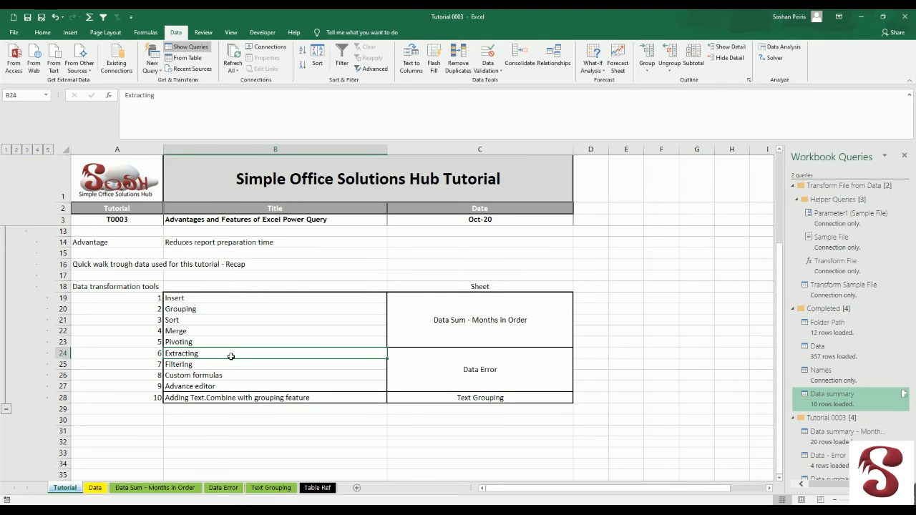
{"action": "left_click", "coordinate": [96, 487]}
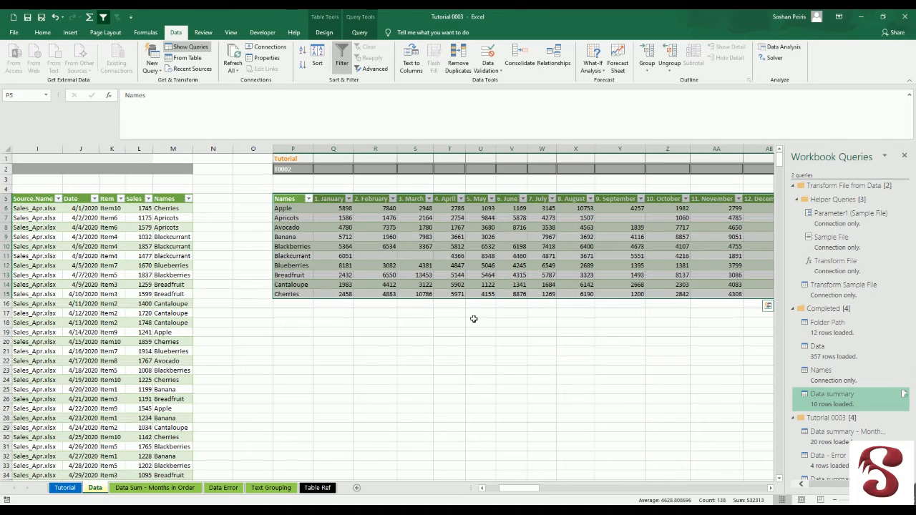
{"action": "left_click_drag", "start_coordinate": [525, 491], "coordinate": [516, 491]}
{"action": "left_click", "coordinate": [401, 207]}
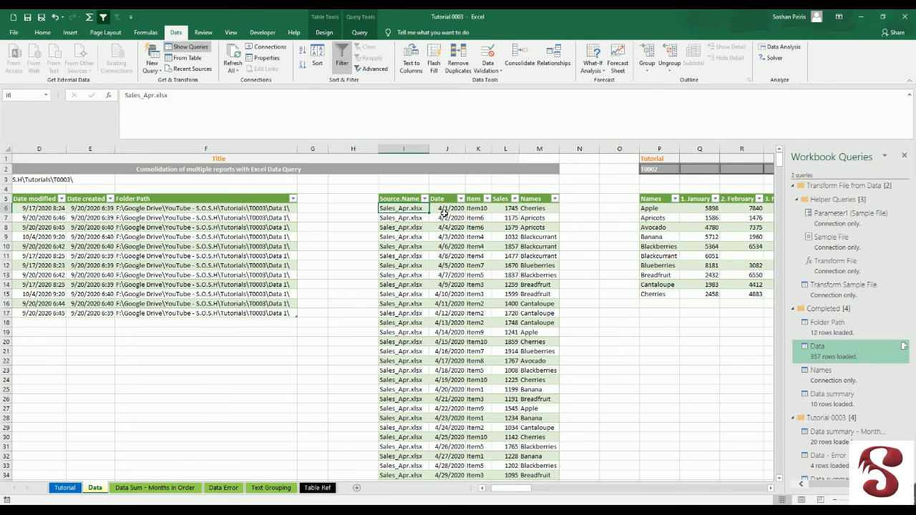
{"action": "right_click", "coordinate": [824, 351]}
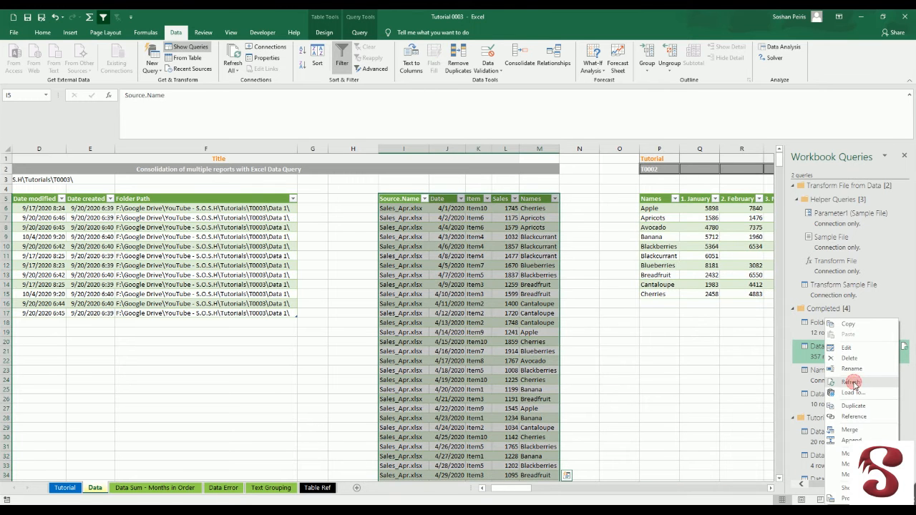
{"action": "left_click", "coordinate": [853, 418]}
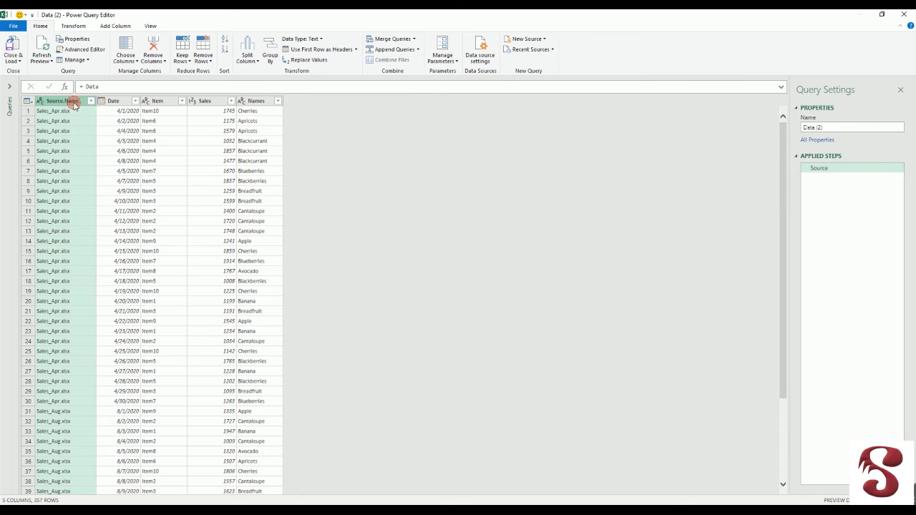
- Add a column extracting the text between the delimiters "_" and "." from the Source.Name column
{"action": "left_click", "coordinate": [115, 26]}
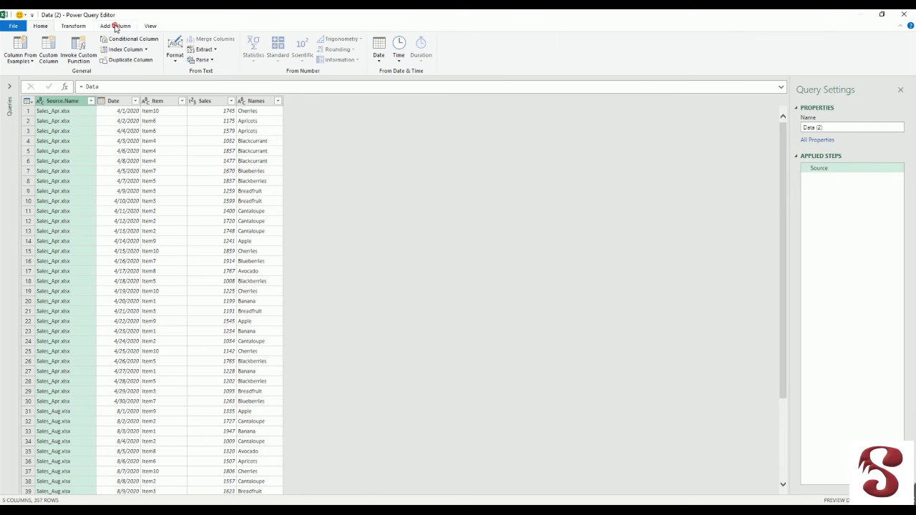
{"action": "left_click", "coordinate": [204, 50]}
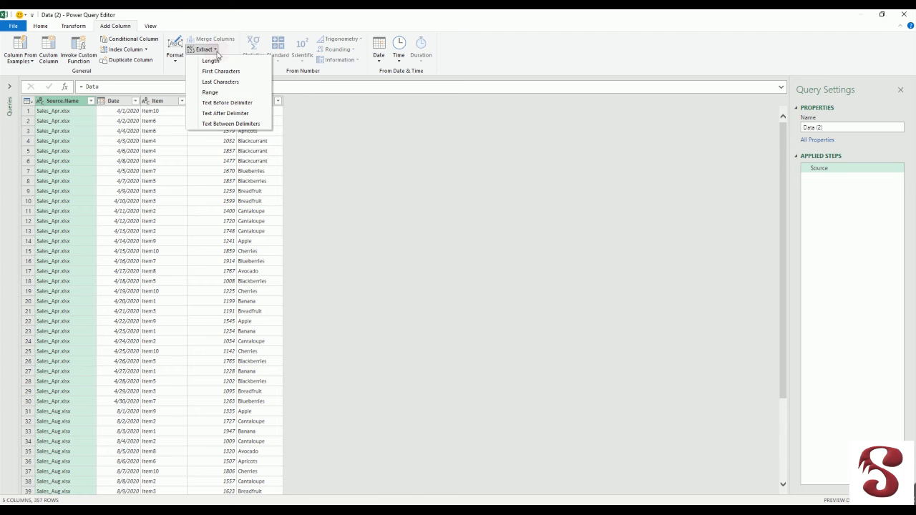
{"action": "left_click", "coordinate": [240, 127]}
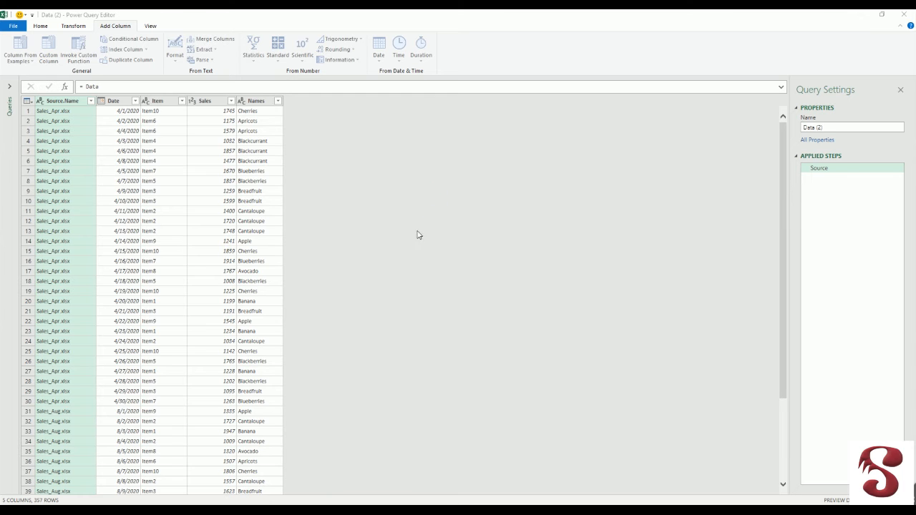
{"action": "left_click", "coordinate": [361, 242]}
{"action": "type", "text": "_"}
{"action": "left_click", "coordinate": [362, 265]}
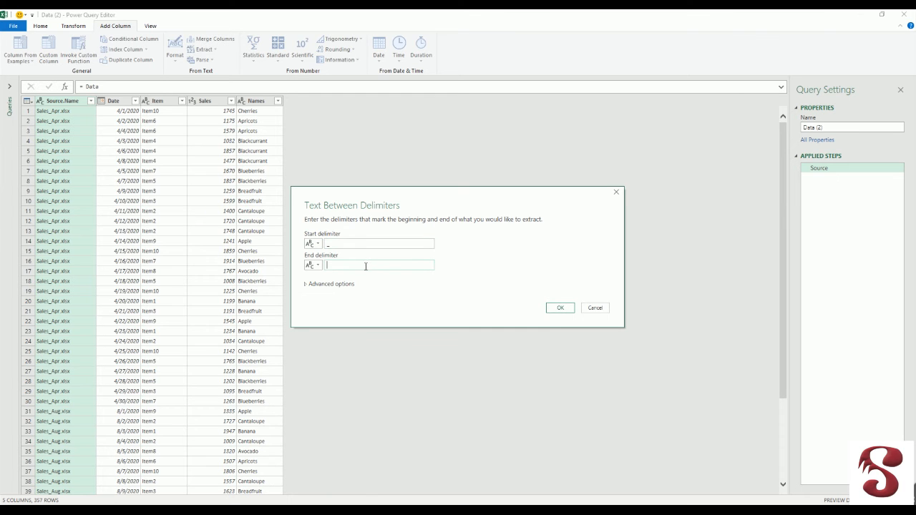
{"action": "type", "text": "."}
{"action": "left_click", "coordinate": [561, 310]}
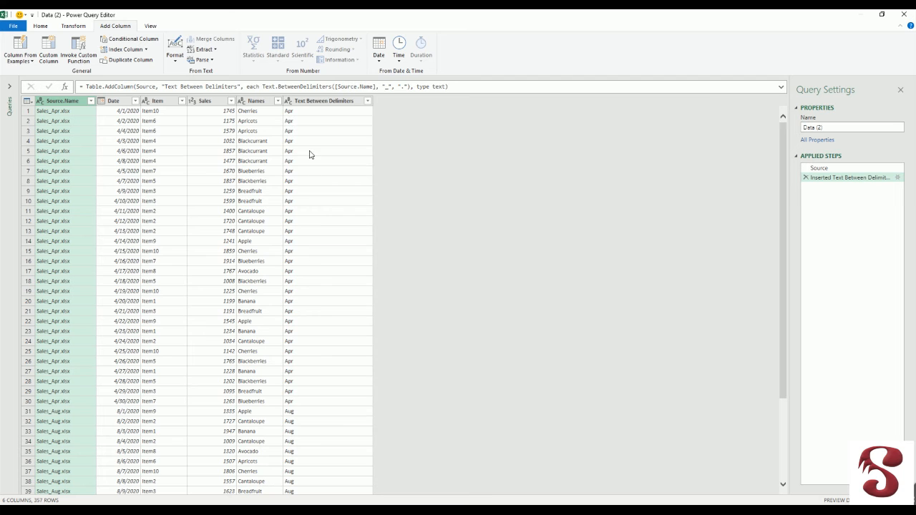
- Add a column with the name of the month taken from the Date column
{"action": "left_click", "coordinate": [118, 101]}
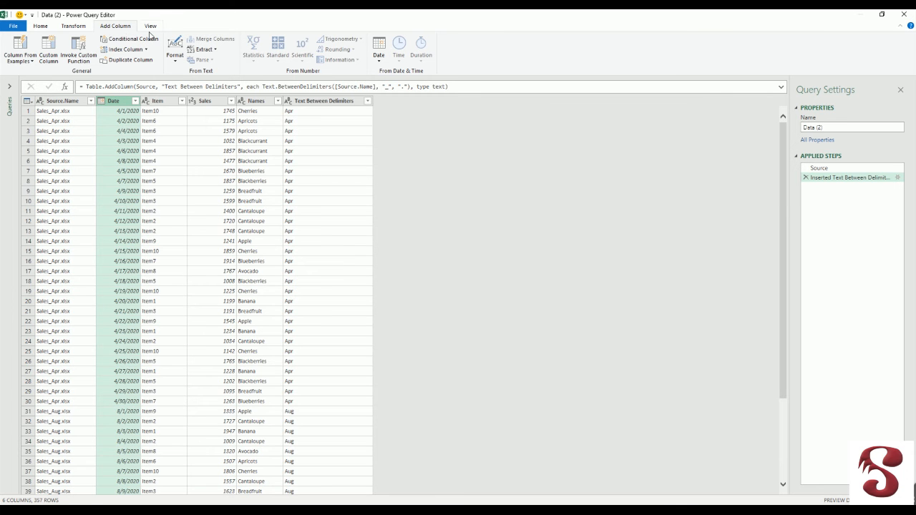
{"action": "left_click", "coordinate": [379, 51]}
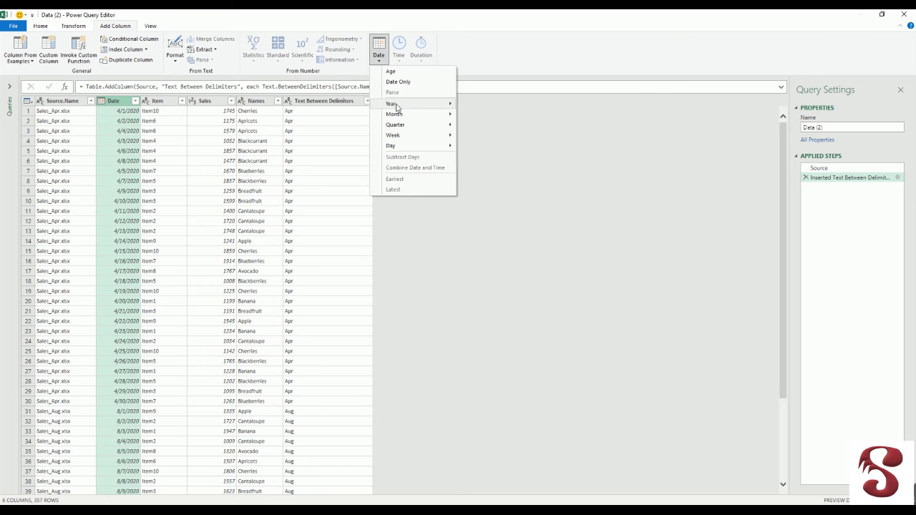
{"action": "mouse_move", "coordinate": [398, 116]}
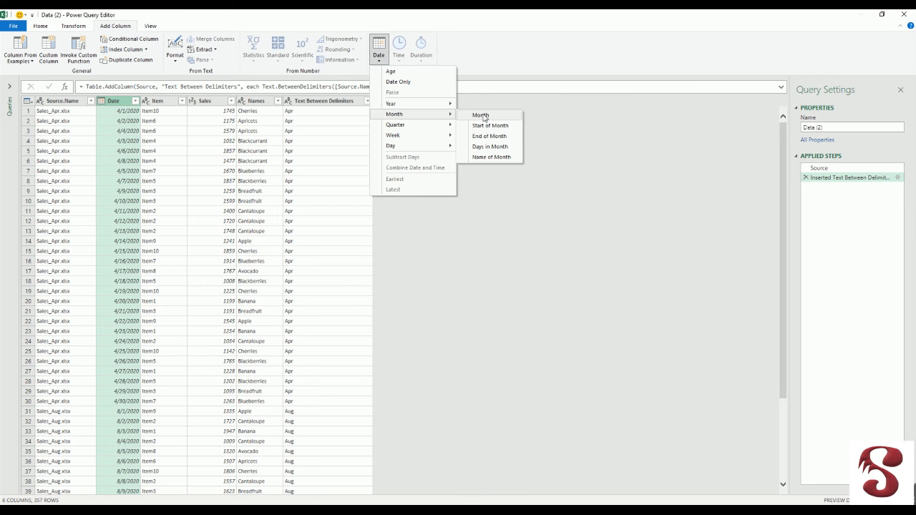
{"action": "left_click", "coordinate": [492, 156]}
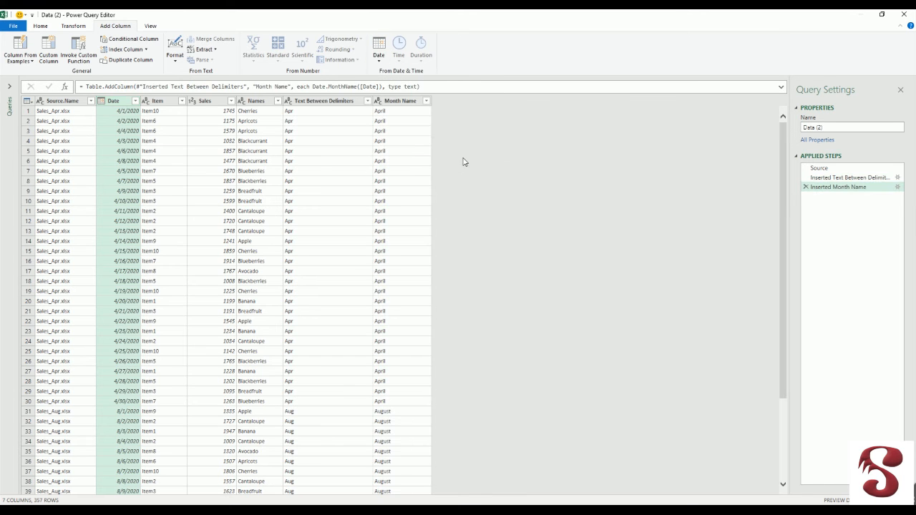
- Add a column extracting the first 3 characters of the Month Name column
{"action": "left_click", "coordinate": [393, 113]}
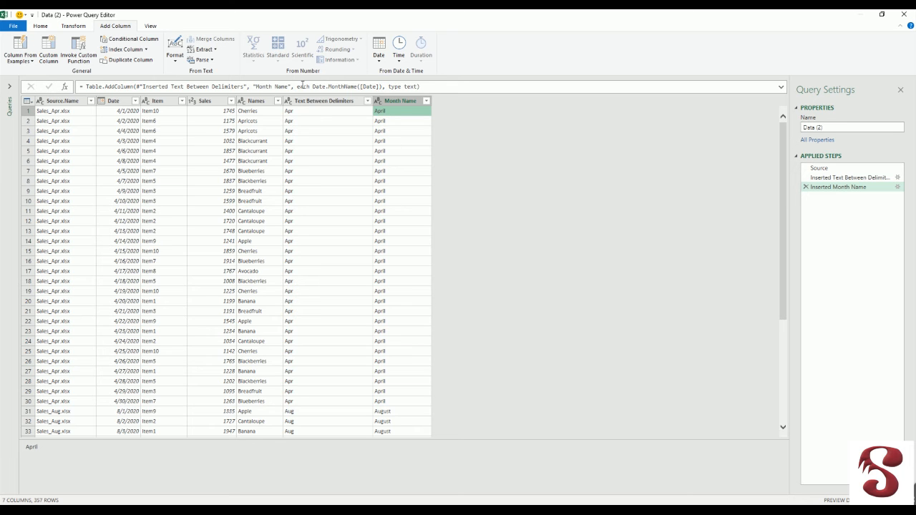
{"action": "left_click", "coordinate": [211, 51]}
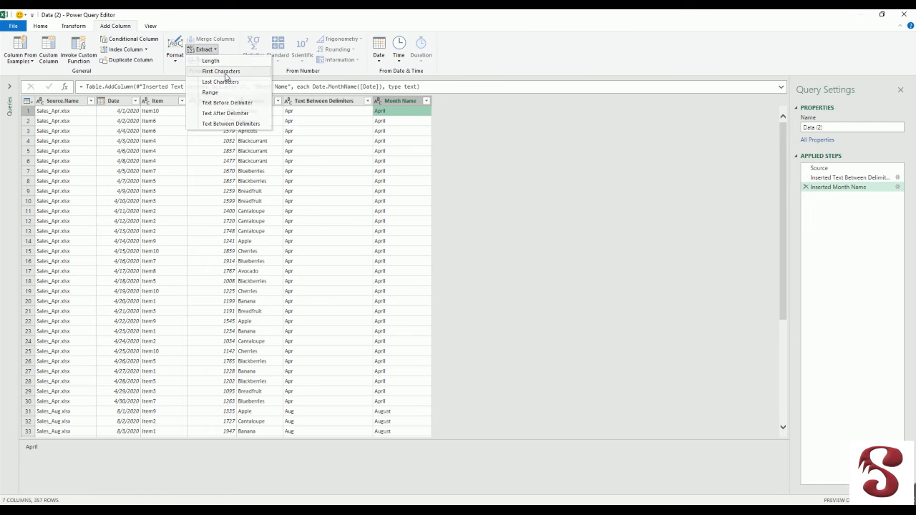
{"action": "left_click", "coordinate": [222, 71]}
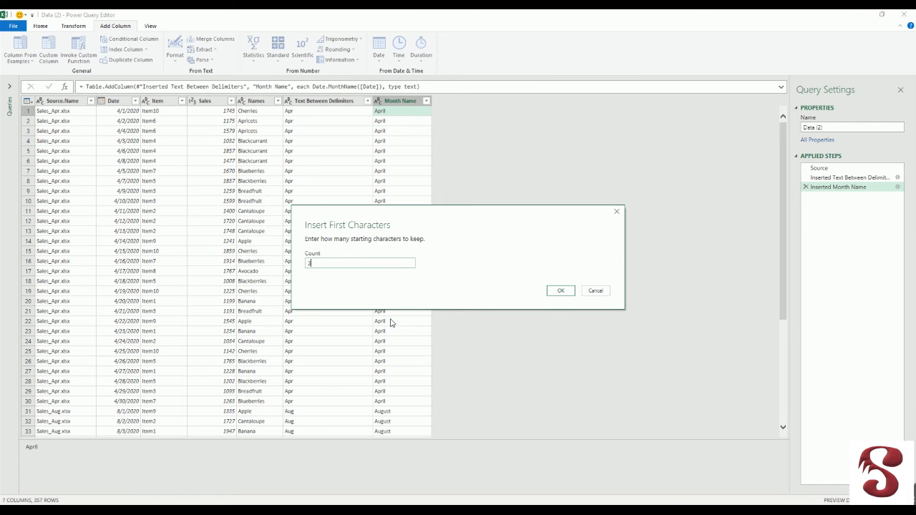
{"action": "left_click", "coordinate": [560, 292]}
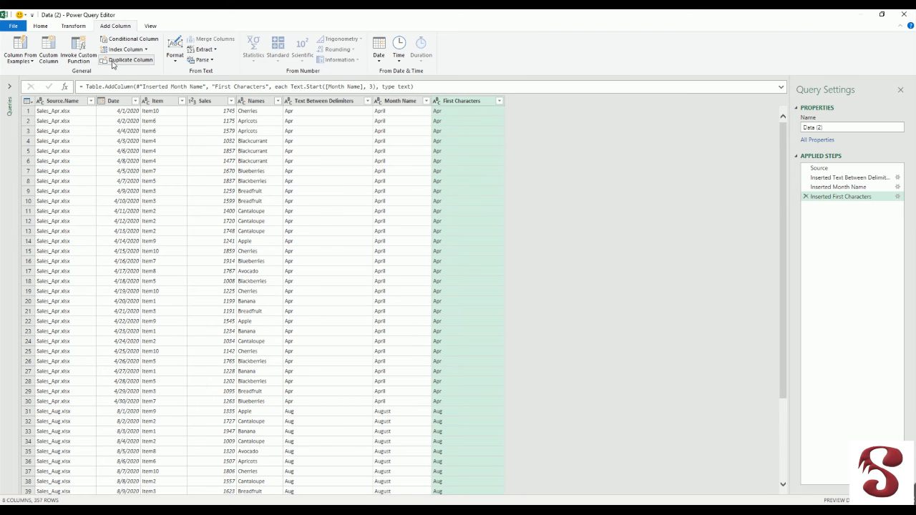
- Add a custom column named Data Check with the formula if [Text Between Delimiters]=[First Characters] then "Ok" else "Check"
{"action": "left_click", "coordinate": [50, 49]}
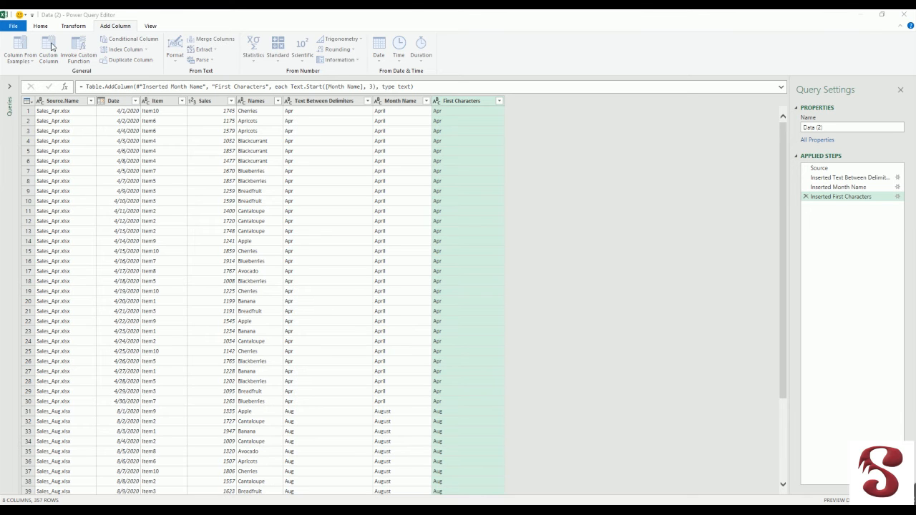
{"action": "left_click_drag", "start_coordinate": [357, 212], "coordinate": [268, 205]}
{"action": "type", "text": "Data Check"}
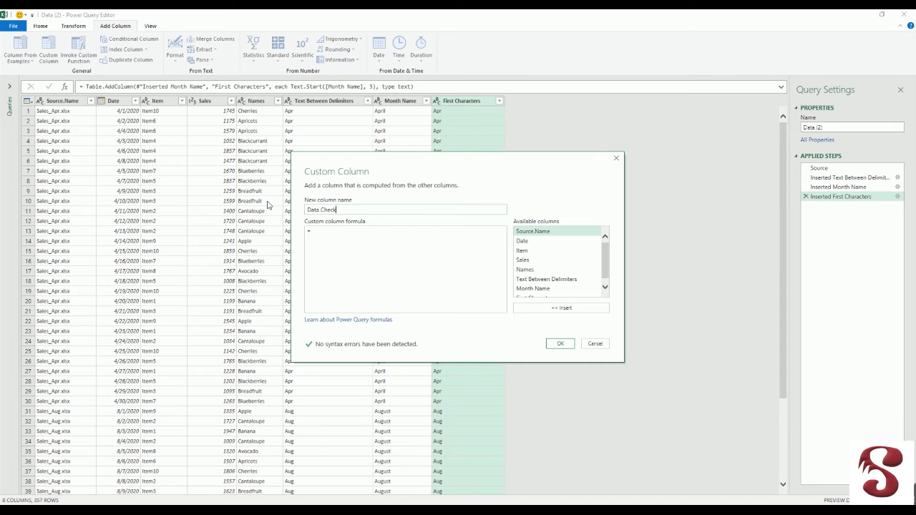
{"action": "left_click", "coordinate": [357, 237]}
{"action": "type", "text": "if"}
{"action": "double_click", "coordinate": [563, 280]}
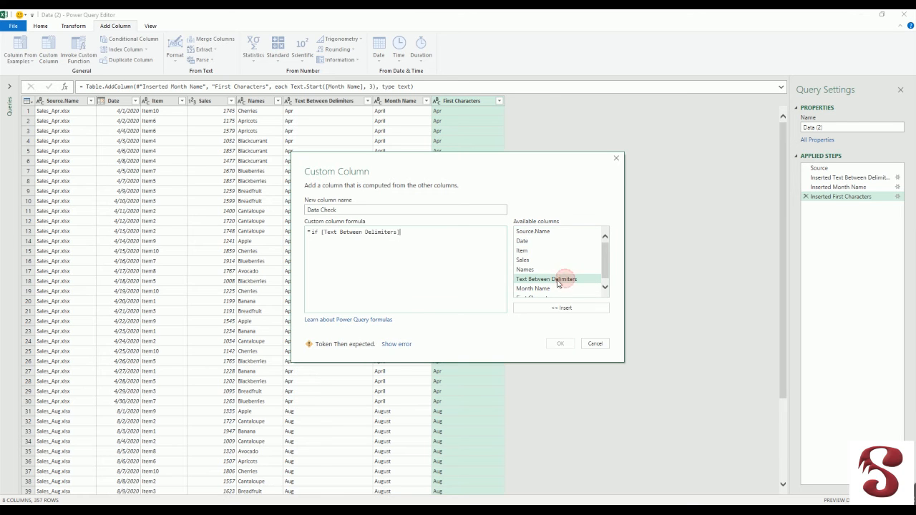
{"action": "type", "text": "="}
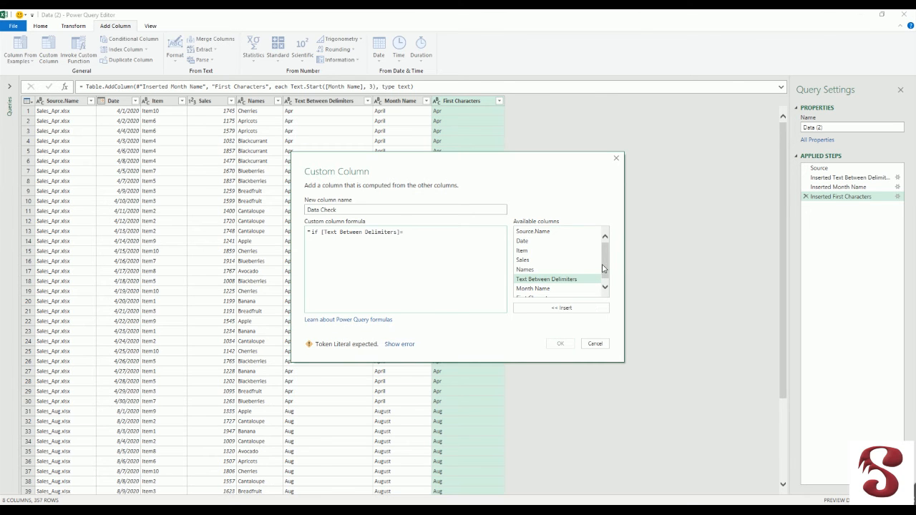
{"action": "left_click", "coordinate": [605, 287]}
{"action": "double_click", "coordinate": [552, 294]}
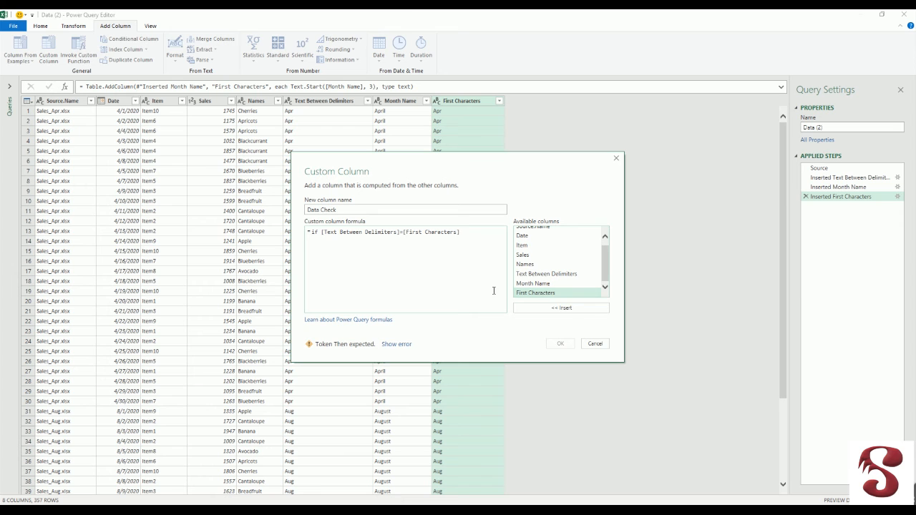
{"action": "type", "text": "then \"ok\" else \""}
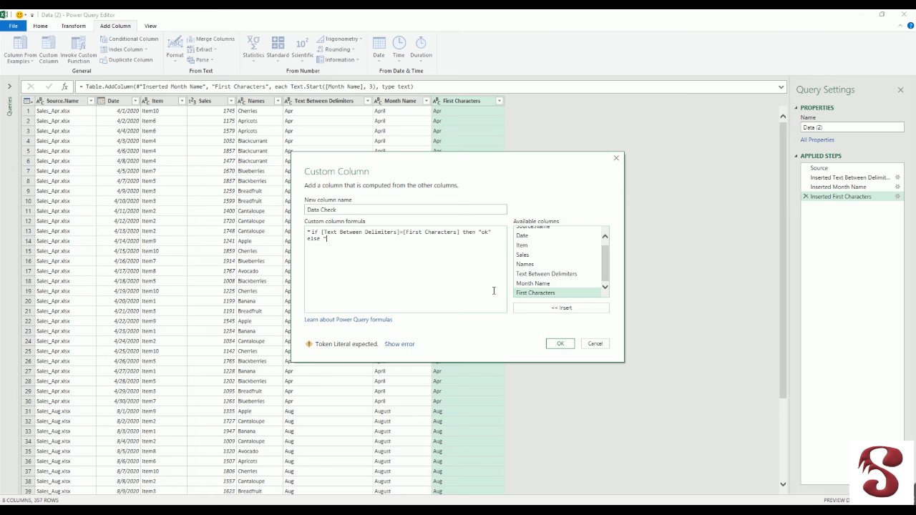
{"action": "type", "text": "Check\""}
{"action": "left_click", "coordinate": [558, 343]}
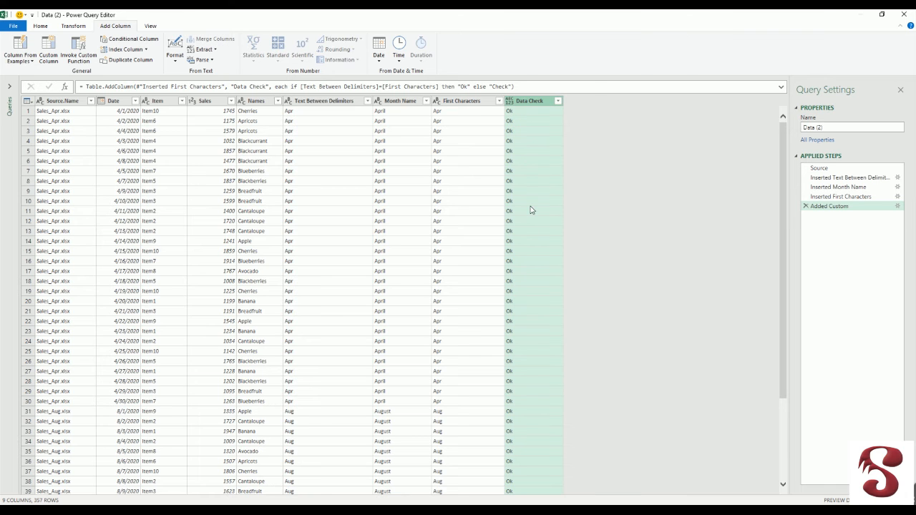
{"action": "left_click", "coordinate": [558, 101]}
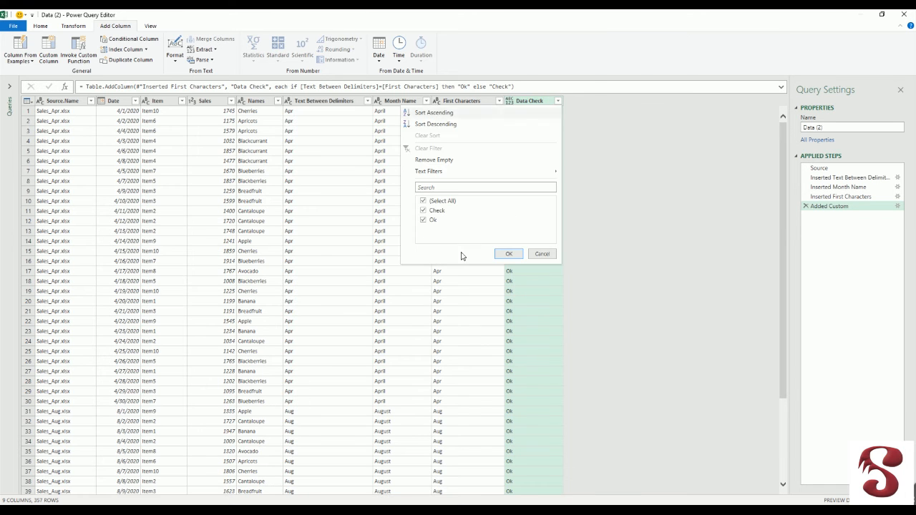
{"action": "left_click", "coordinate": [423, 220]}
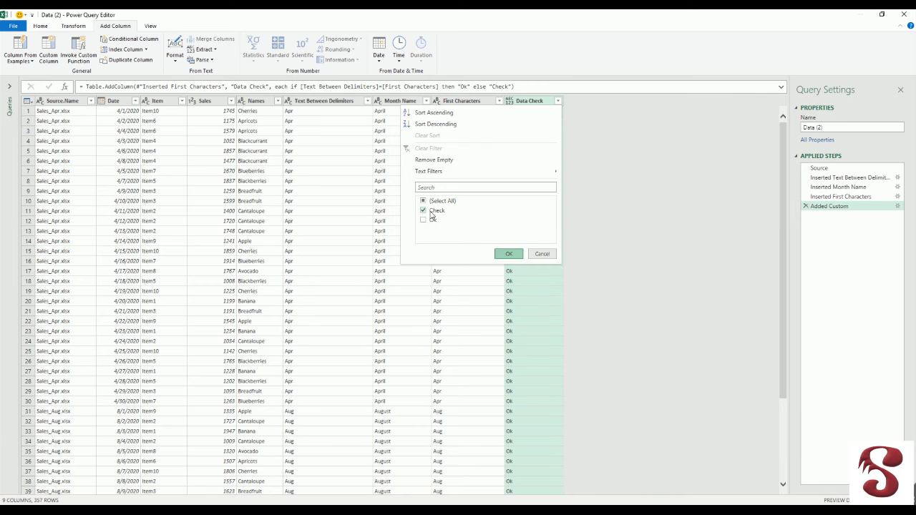
{"action": "left_click", "coordinate": [542, 253]}
- Filter the Data Check column to exclude Ok and keep only the Check rows
{"action": "left_click", "coordinate": [558, 102]}
{"action": "left_click", "coordinate": [422, 221]}
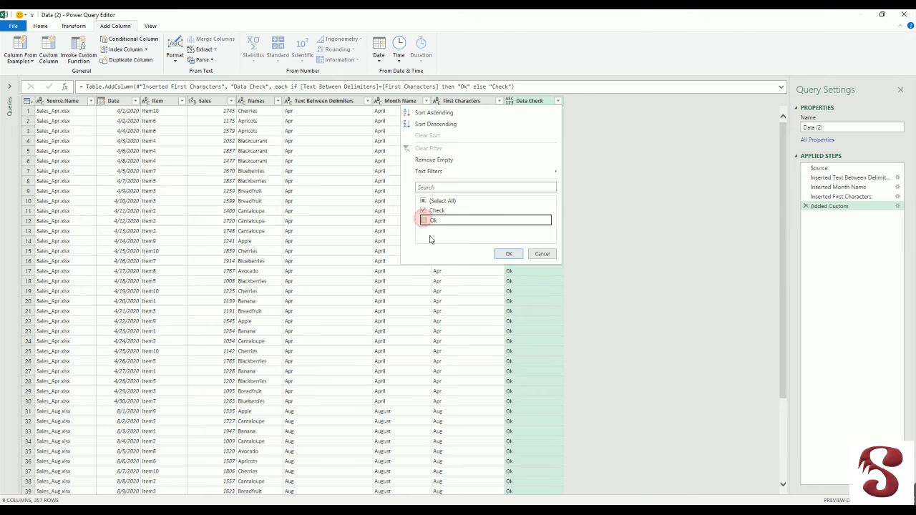
{"action": "left_click", "coordinate": [507, 256]}
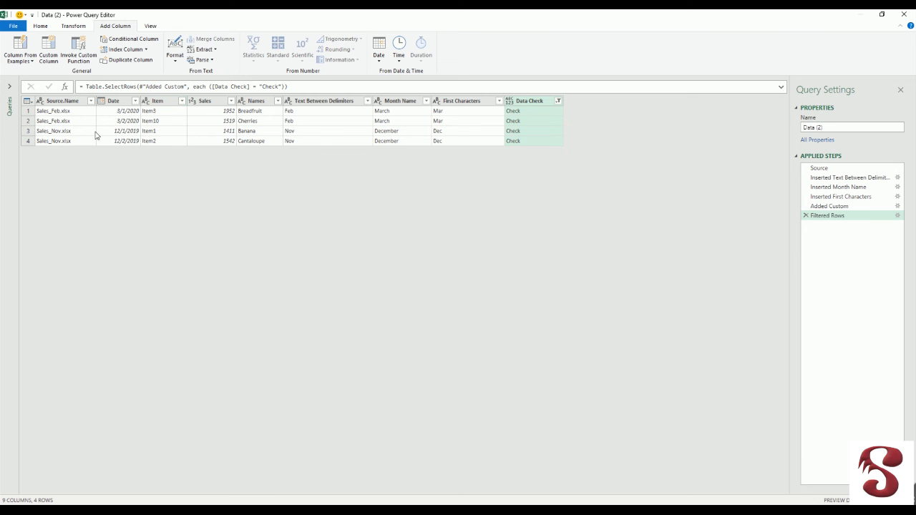
- Rename the query as Data Error Check, then close the editor and load it as a connection only
{"action": "double_click", "coordinate": [820, 127]}
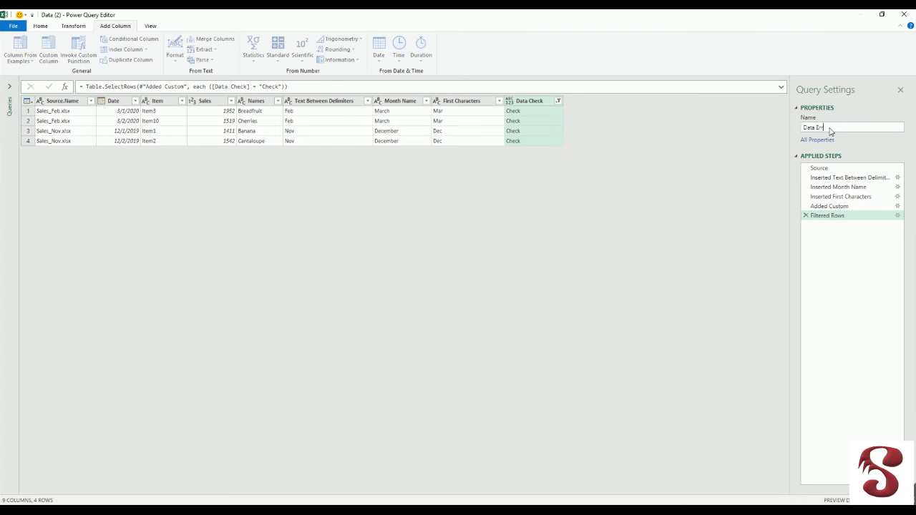
{"action": "type", "text": "Error Check"}
{"action": "key", "text": "Return"}
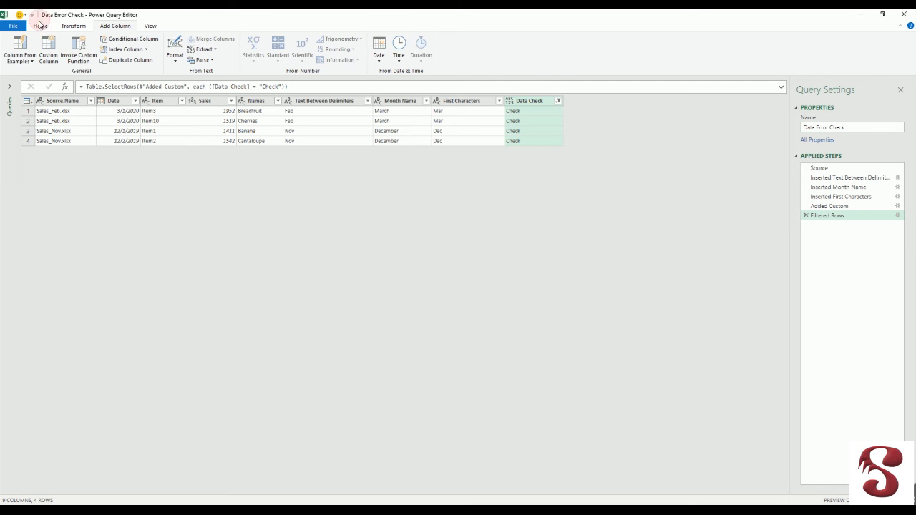
{"action": "left_click", "coordinate": [40, 25]}
{"action": "left_click", "coordinate": [12, 58]}
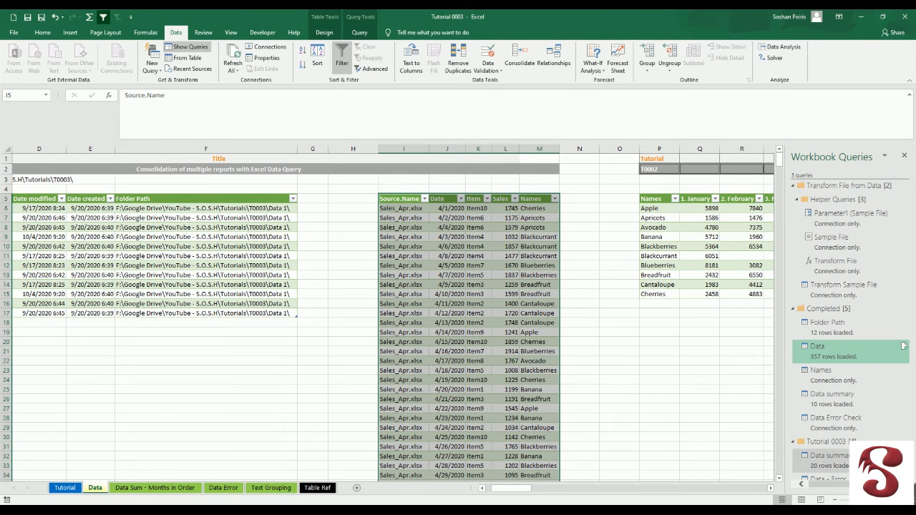
- Load the Data Error Check query as a table in a new worksheet
{"action": "left_click", "coordinate": [842, 423]}
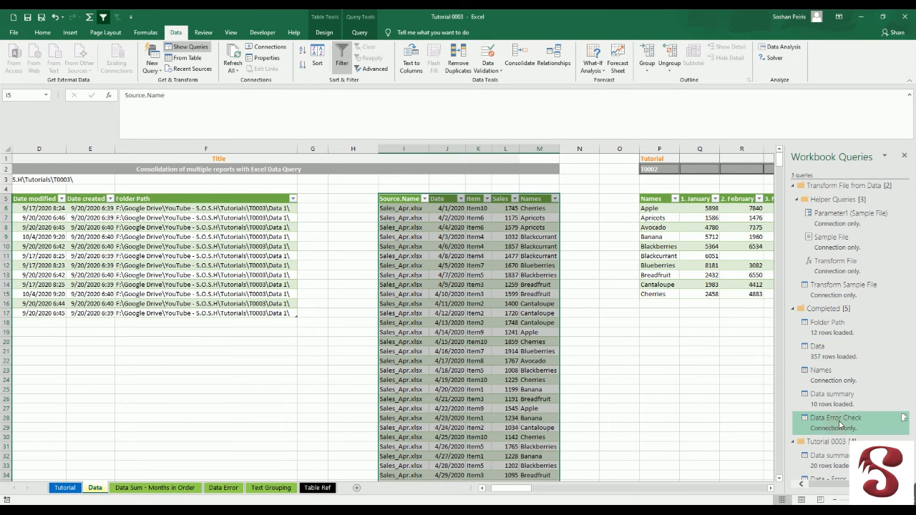
{"action": "scroll", "coordinate": [841, 424], "scroll_direction": "down", "scroll_amount": 1}
{"action": "mouse_move", "coordinate": [839, 383]}
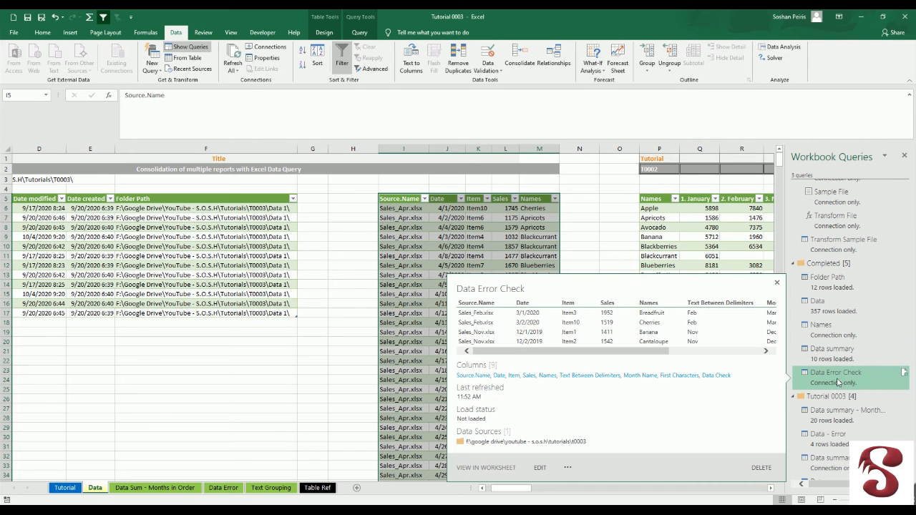
{"action": "right_click", "coordinate": [836, 381]}
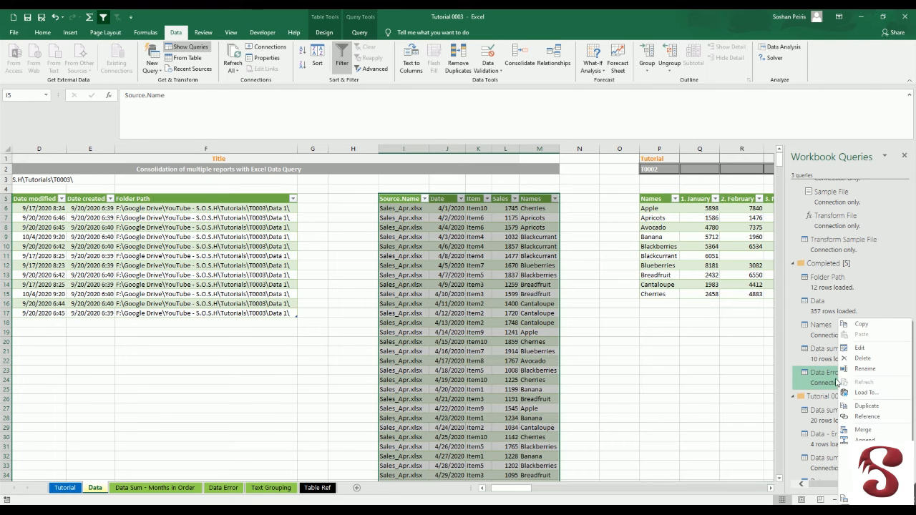
{"action": "left_click", "coordinate": [864, 396]}
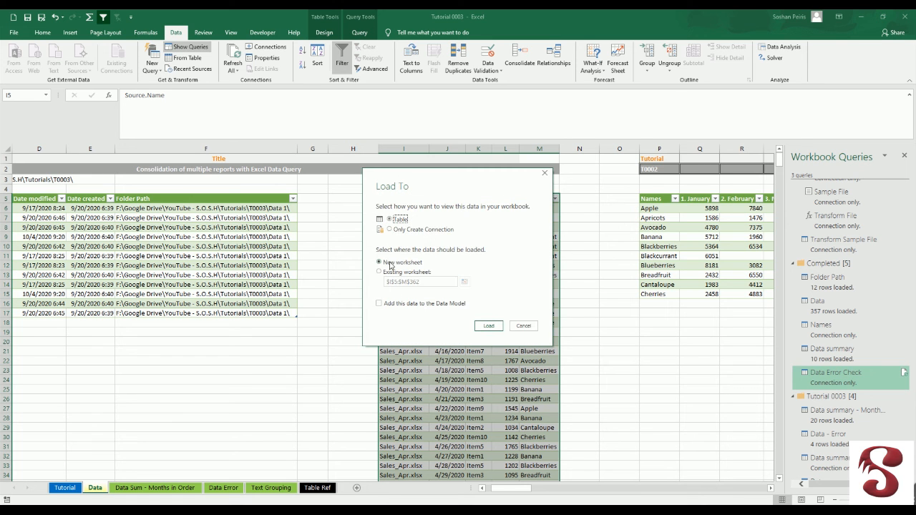
{"action": "left_click", "coordinate": [489, 327]}
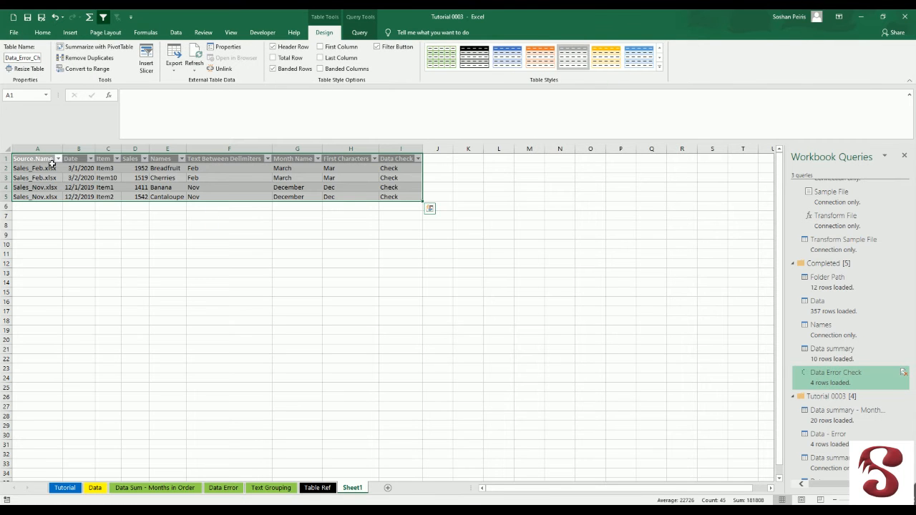
{"action": "left_click_drag", "start_coordinate": [33, 158], "coordinate": [358, 189]}
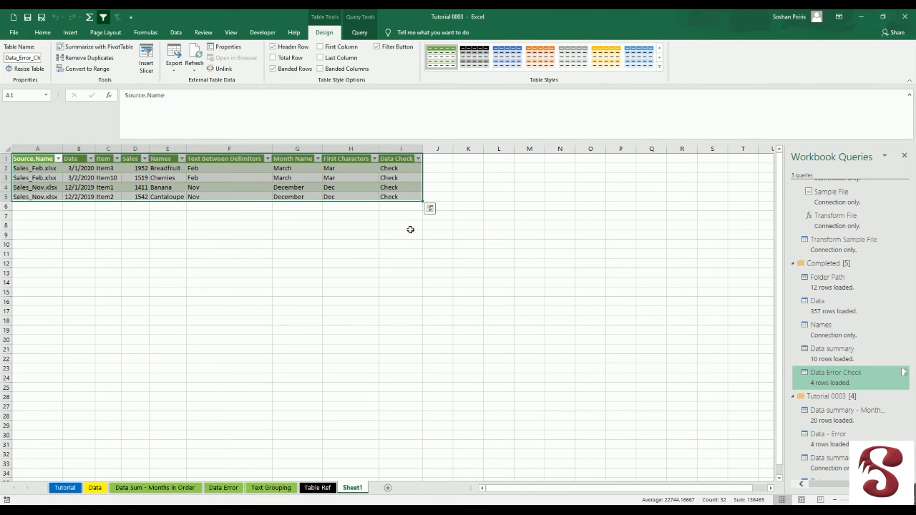
- Go to the Custom formulas entry on the Tutorial sheet and reopen the Data Error Check query in the Power Query Editor
{"action": "left_click", "coordinate": [70, 487]}
{"action": "left_click", "coordinate": [226, 384]}
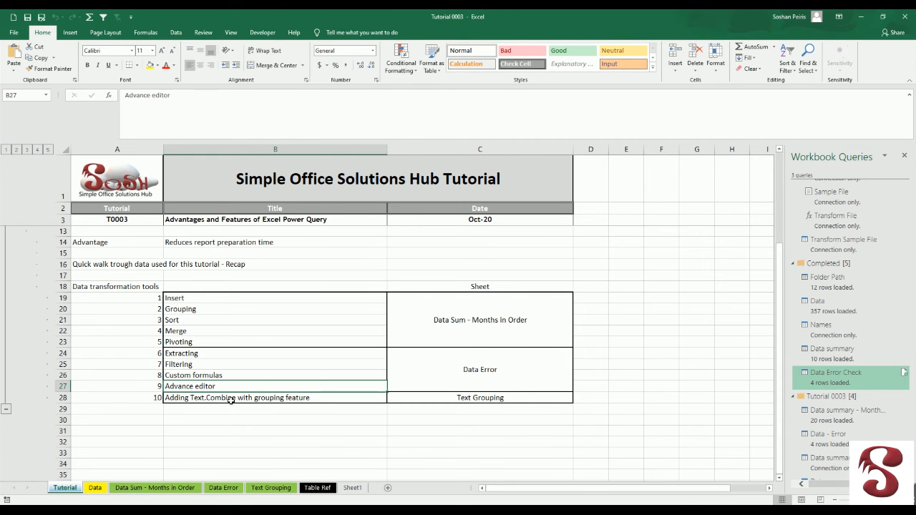
{"action": "left_click", "coordinate": [213, 377]}
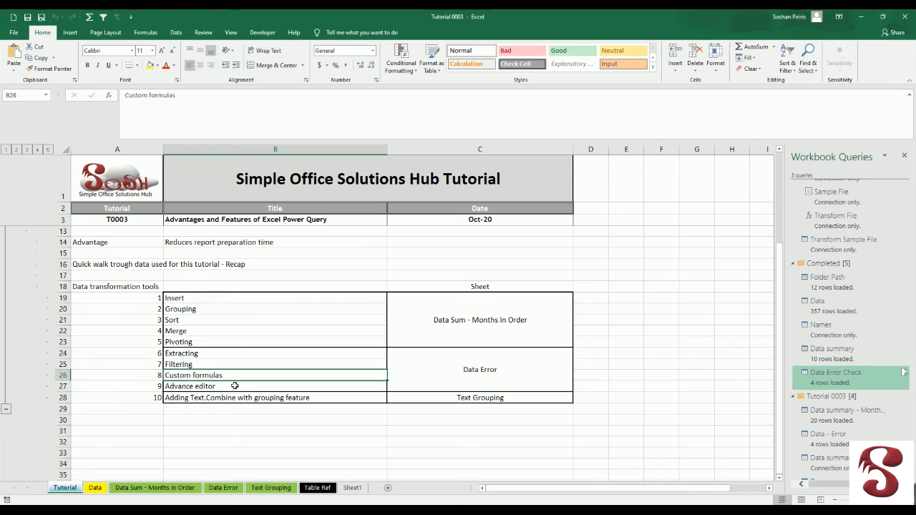
{"action": "left_click", "coordinate": [856, 373]}
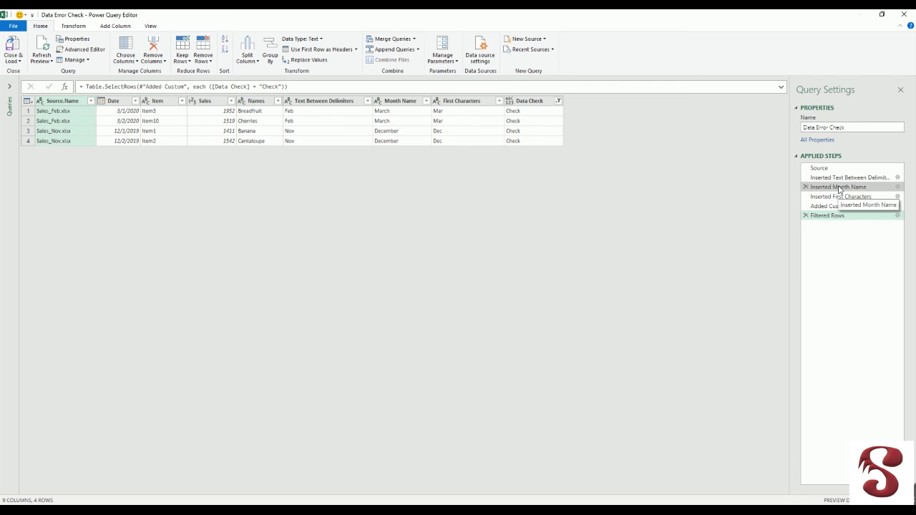
- Show the formula of the Inserted Text Between Delimiters step and create a blank document in Word
{"action": "left_click", "coordinate": [836, 178]}
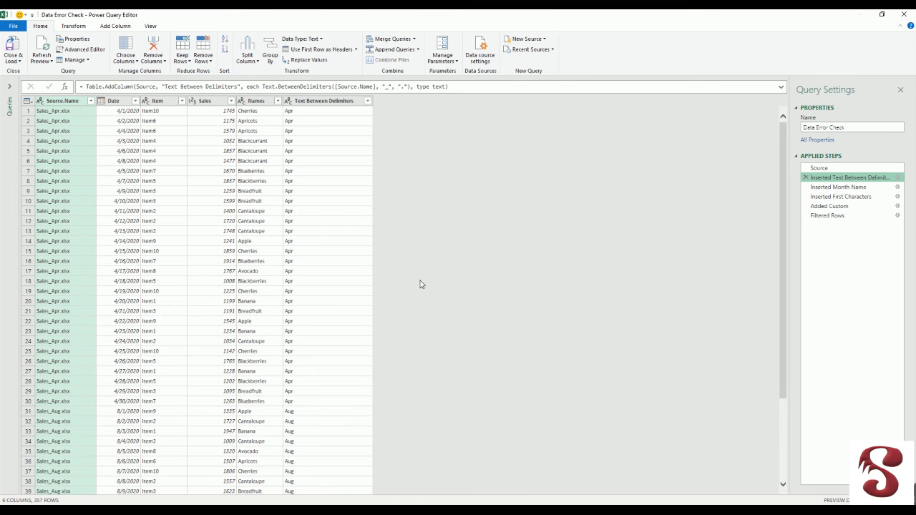
{"action": "left_click", "coordinate": [286, 510]}
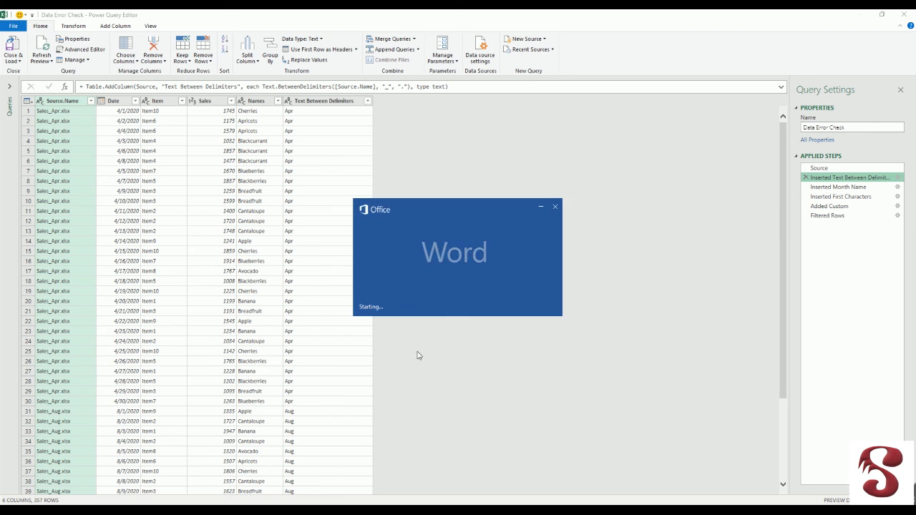
{"action": "left_click", "coordinate": [164, 145]}
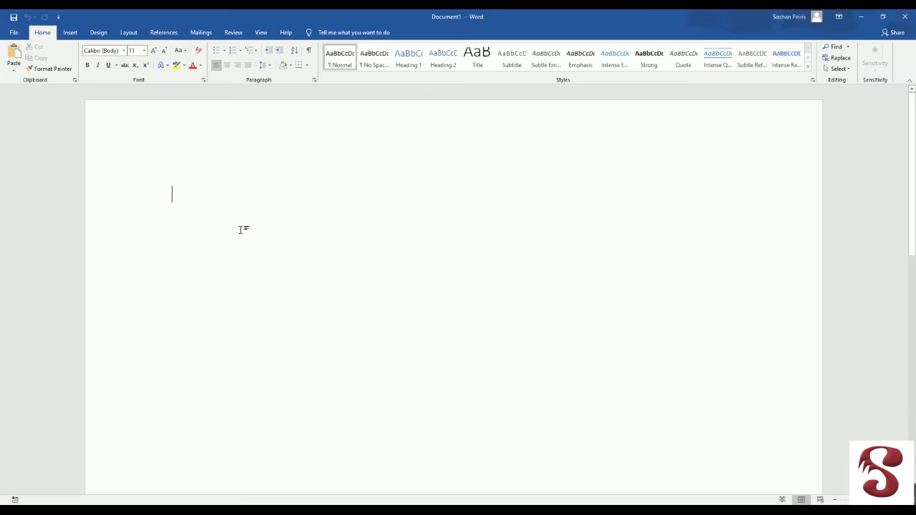
- Copy Text.BetweenDelimiters([Source.Name], "_", ".") from the Power Query formula into the blank Word document, followed by a new line
{"action": "key", "text": "alt+Tab"}
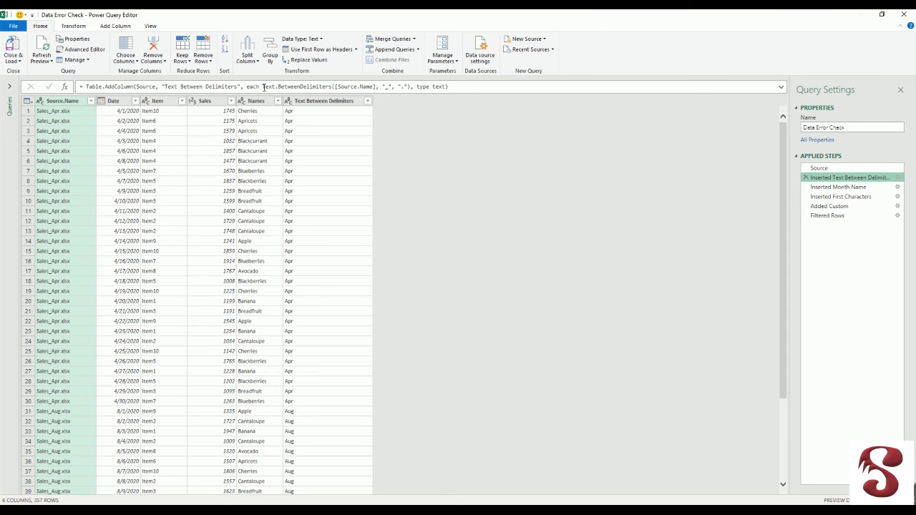
{"action": "left_click_drag", "start_coordinate": [263, 86], "coordinate": [412, 91]}
{"action": "key", "text": "ctrl+c"}
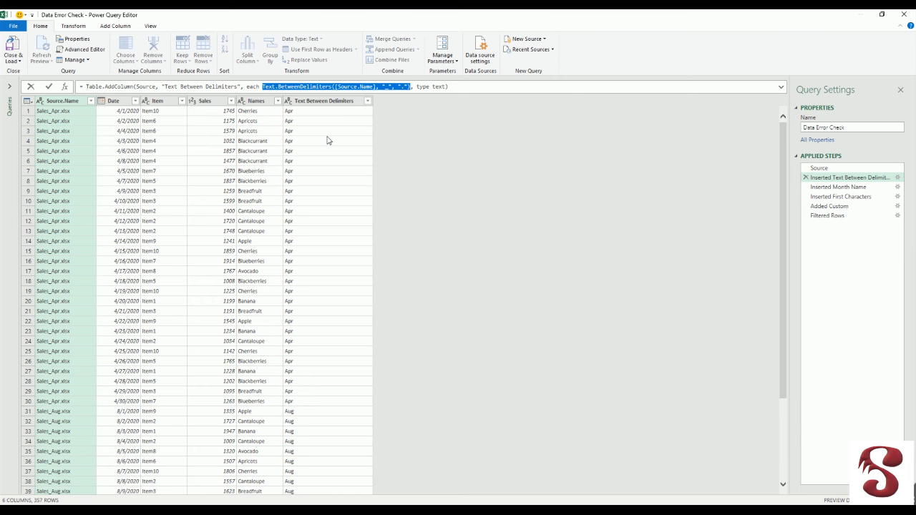
{"action": "left_click", "coordinate": [285, 210]}
{"action": "left_click", "coordinate": [326, 509]}
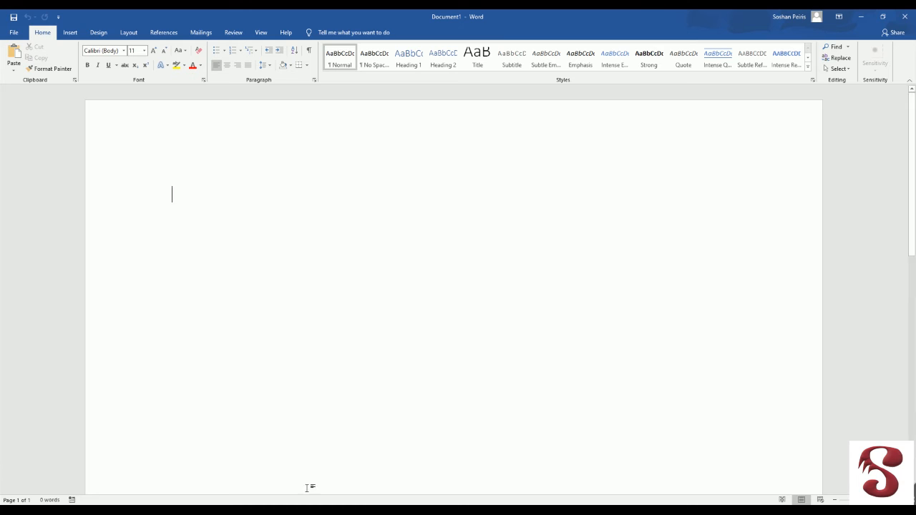
{"action": "key", "text": "ctrl+v"}
{"action": "key", "text": "Return"}
- Copy Date.MonthName([Date]) from the Inserted Month Name step onto the second line of the Word document
{"action": "key", "text": "alt+Tab"}
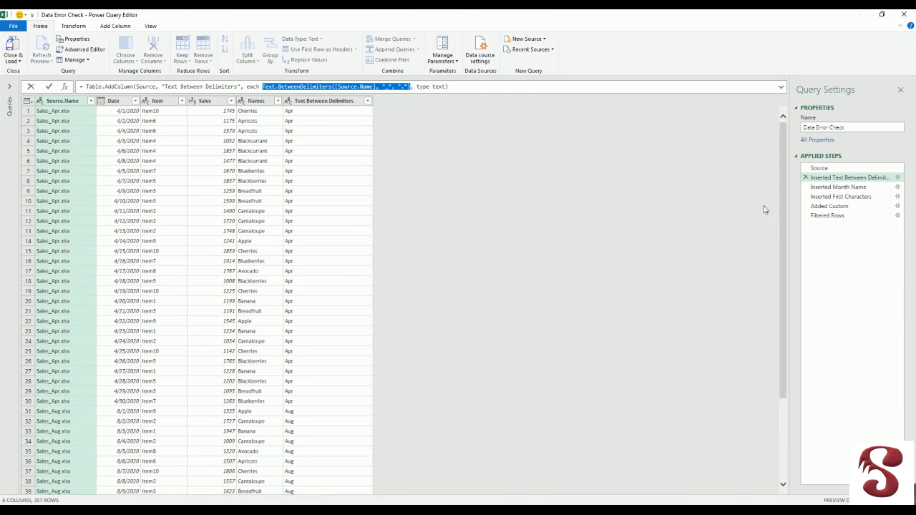
{"action": "left_click", "coordinate": [847, 188]}
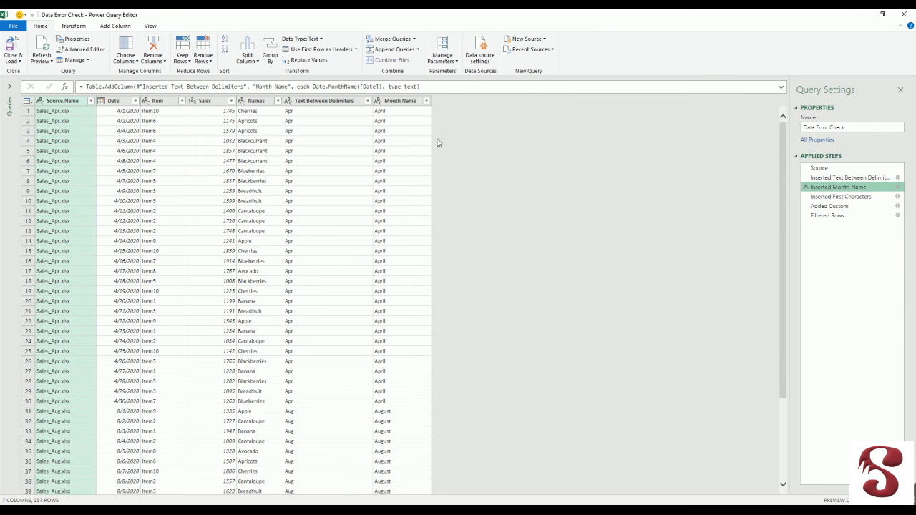
{"action": "left_click_drag", "start_coordinate": [313, 87], "coordinate": [381, 87]}
{"action": "key", "text": "ctrl+c"}
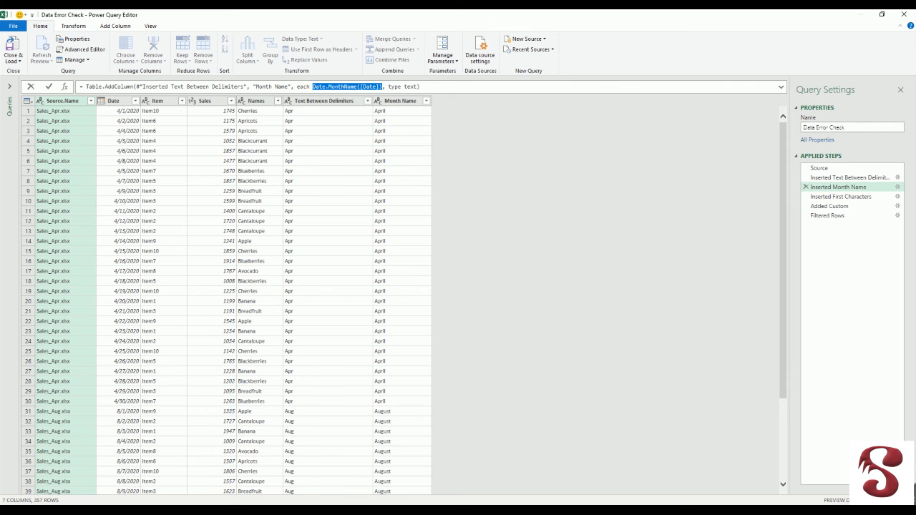
{"action": "key", "text": "alt+Tab"}
{"action": "key", "text": "ctrl+v"}
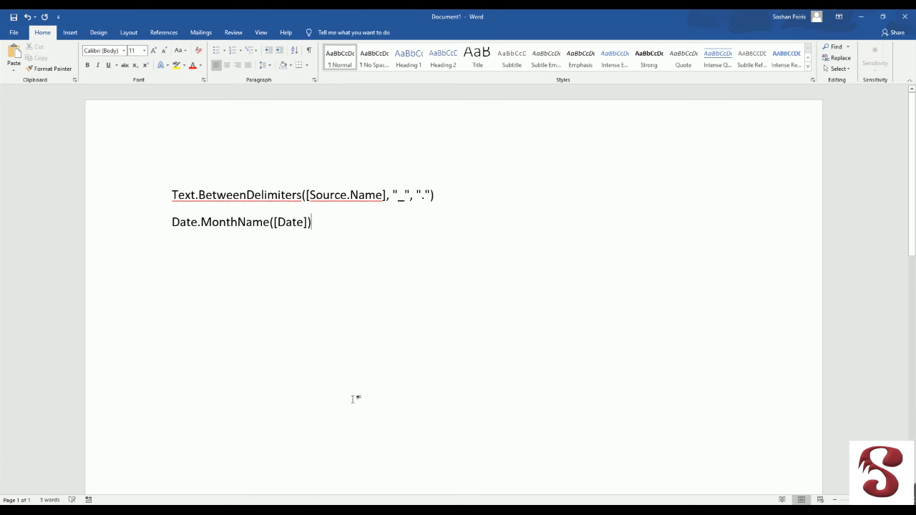
{"action": "key", "text": "Return"}
- Copy Text.Start([Month Name], 3) from the Inserted First Characters step onto the third line of the Word document
{"action": "key", "text": "alt+Tab"}
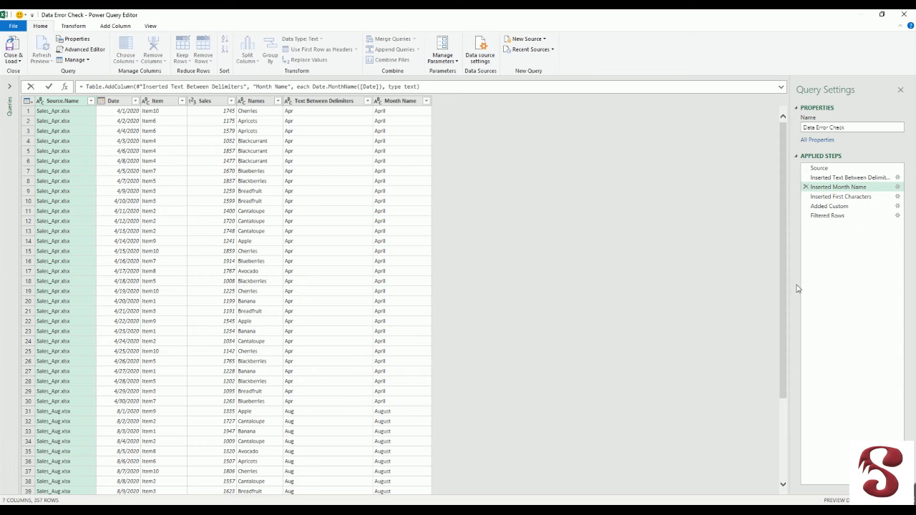
{"action": "left_click", "coordinate": [859, 198]}
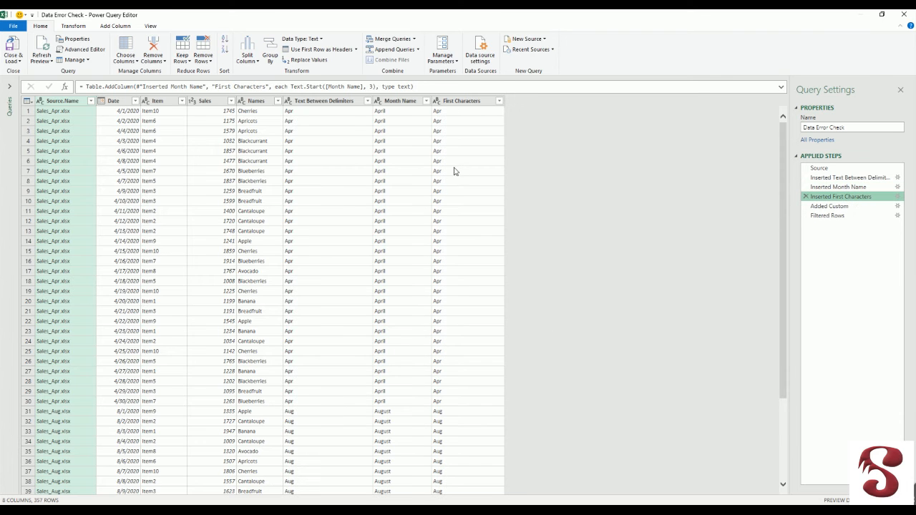
{"action": "left_click_drag", "start_coordinate": [291, 87], "coordinate": [381, 95]}
{"action": "key", "text": "ctrl+c"}
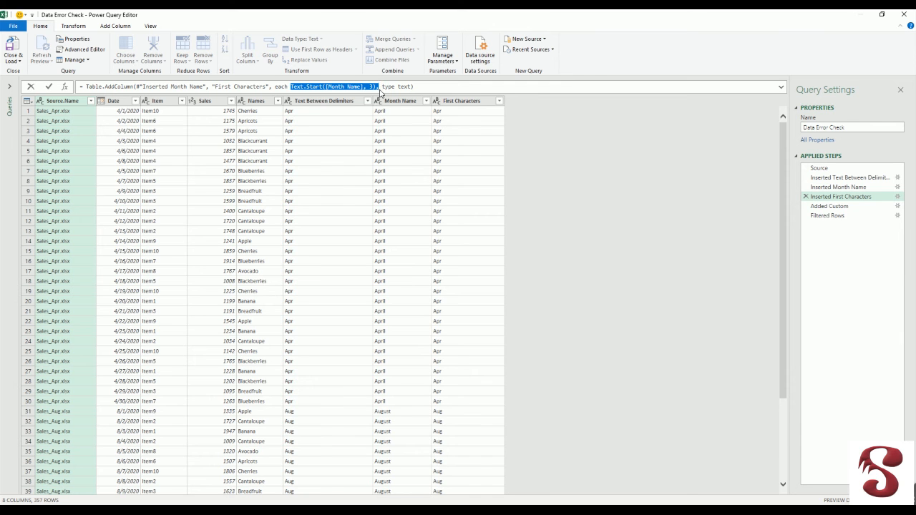
{"action": "key", "text": "alt+Tab"}
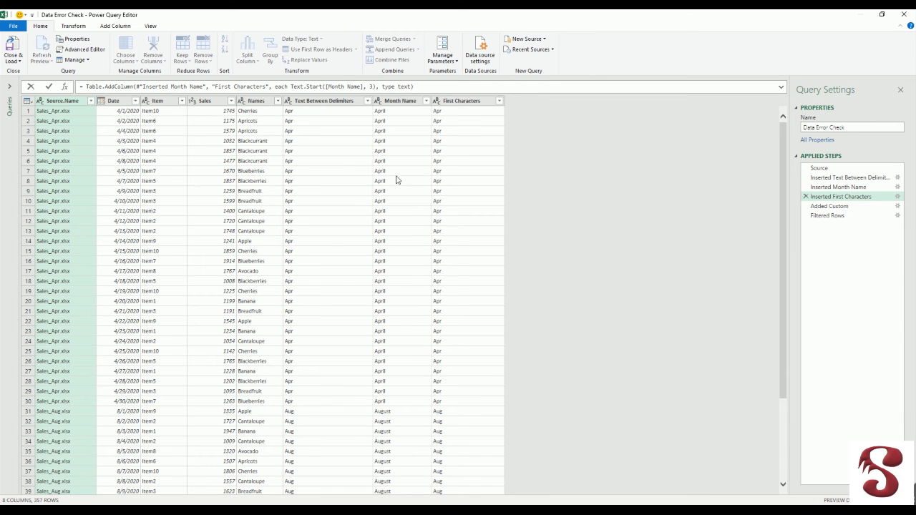
{"action": "key", "text": "alt+Tab"}
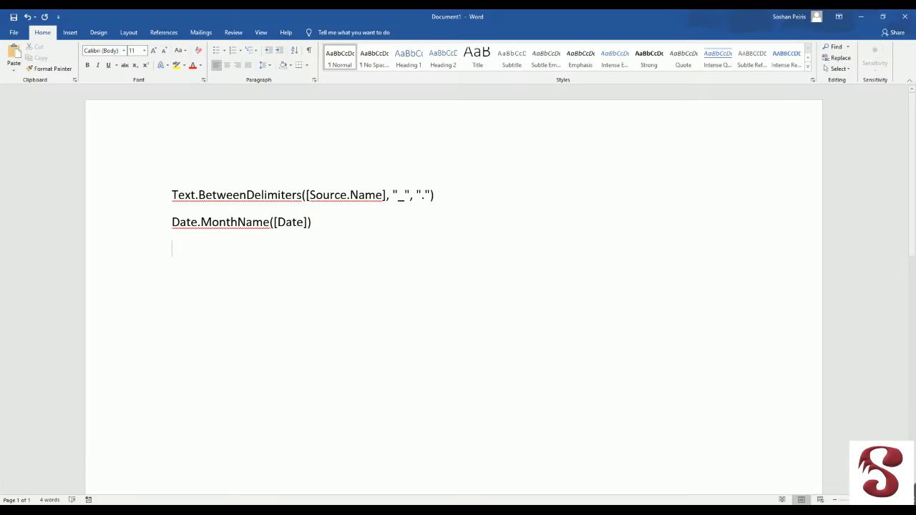
{"action": "key", "text": "ctrl+v"}
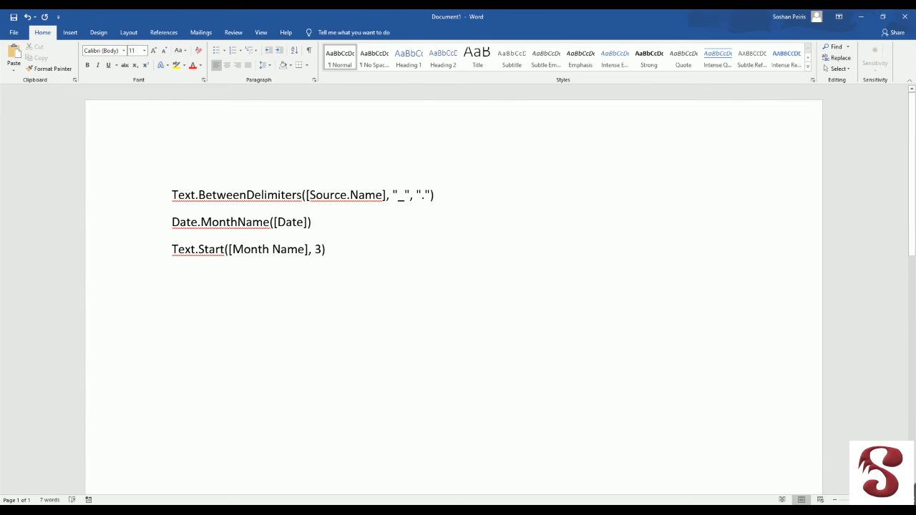
- Copy if [Text Between Delimiters]=[First Characters] then "Ok" else "Check" from the Added Custom step onto the Word document's fourth line
{"action": "key", "text": "alt+Tab"}
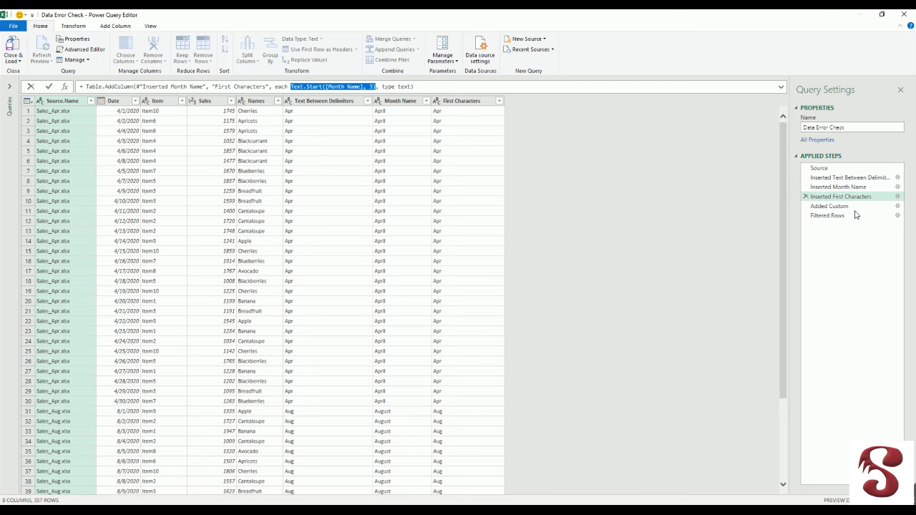
{"action": "left_click", "coordinate": [850, 207]}
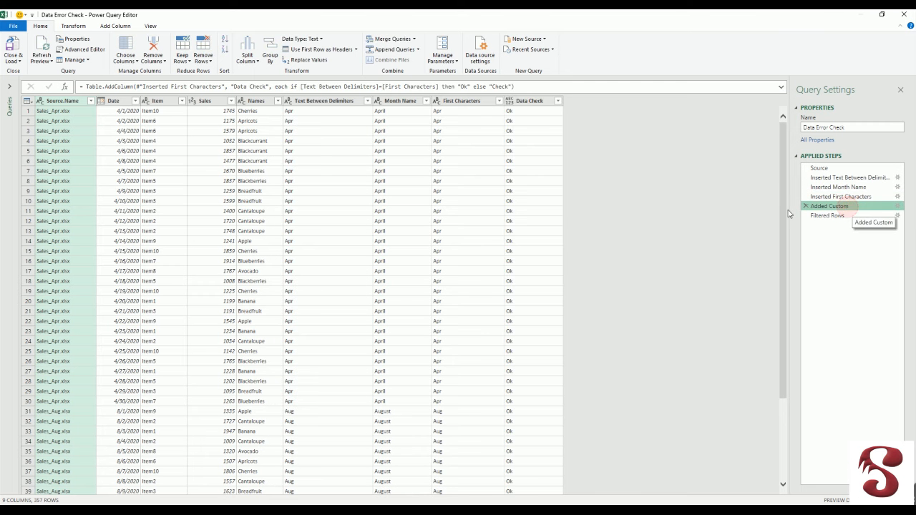
{"action": "left_click", "coordinate": [293, 86]}
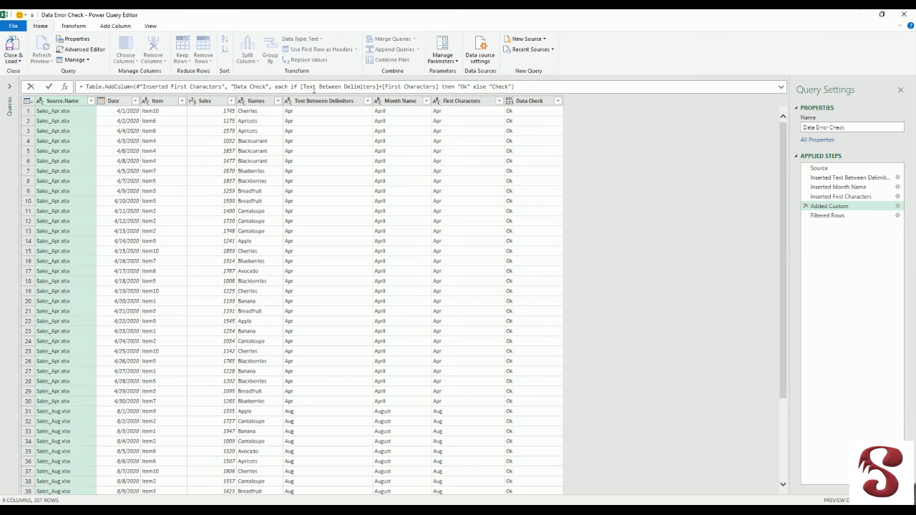
{"action": "left_click", "coordinate": [512, 86], "text": "shift"}
{"action": "key", "text": "ctrl+c"}
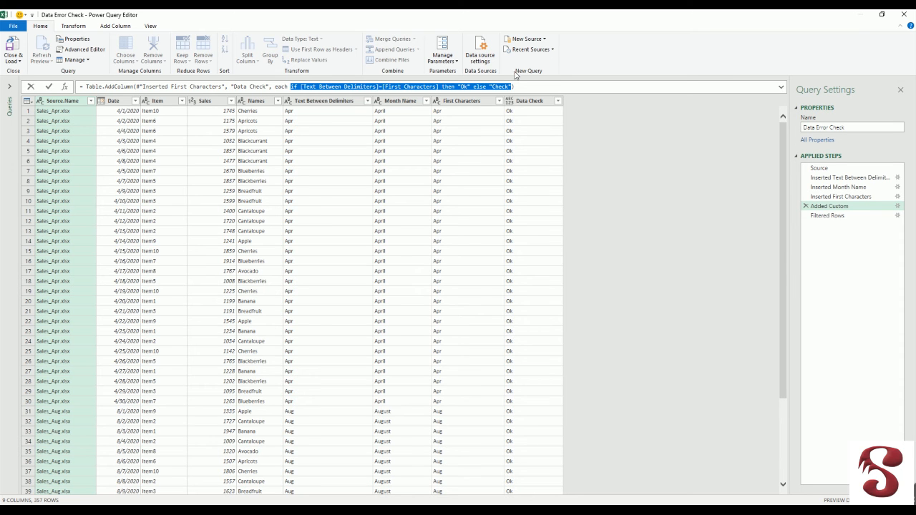
{"action": "left_click", "coordinate": [514, 86]}
{"action": "key", "text": "alt+Tab"}
{"action": "key", "text": "Tab"}
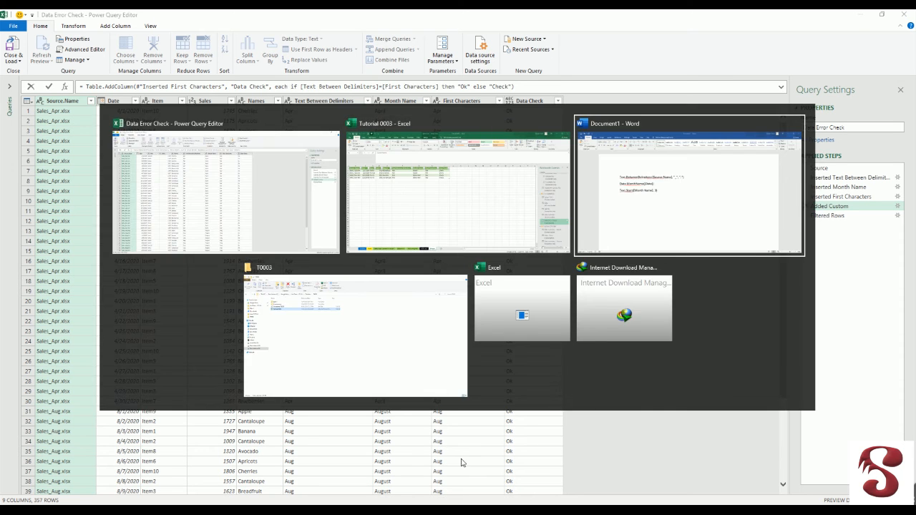
{"action": "key", "text": "ctrl+v"}
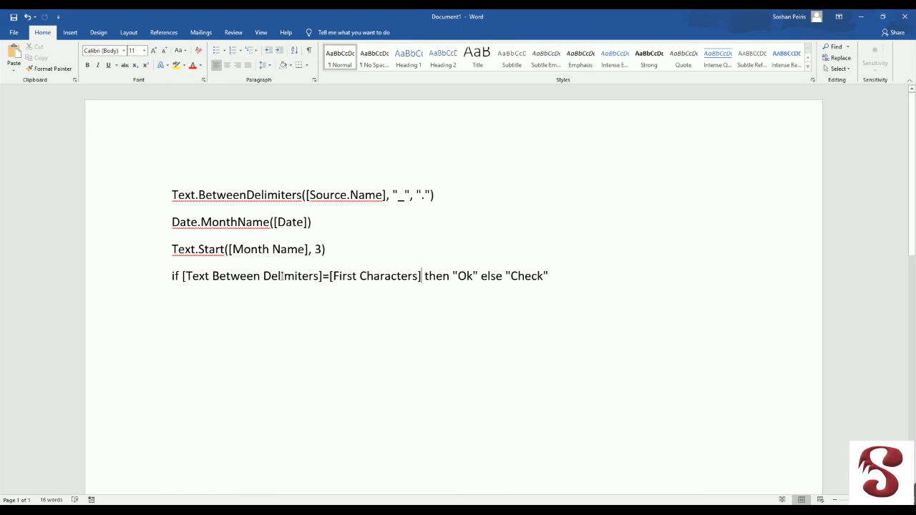
- Replace [Text Between Delimiters] in the if formula with a copy of the Text.BetweenDelimiters([Source.Name], "_", ".") line
{"action": "left_click_drag", "start_coordinate": [440, 195], "coordinate": [172, 195]}
{"action": "key", "text": "ctrl+c"}
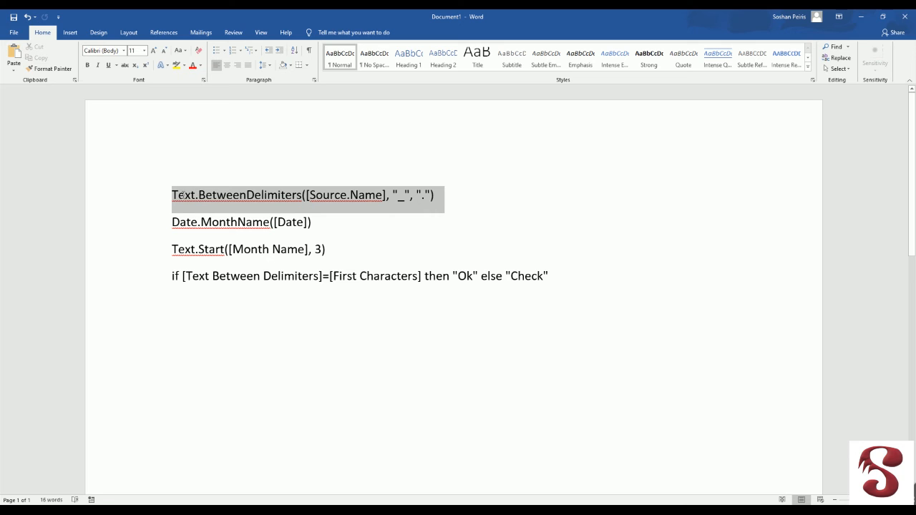
{"action": "left_click", "coordinate": [183, 279]}
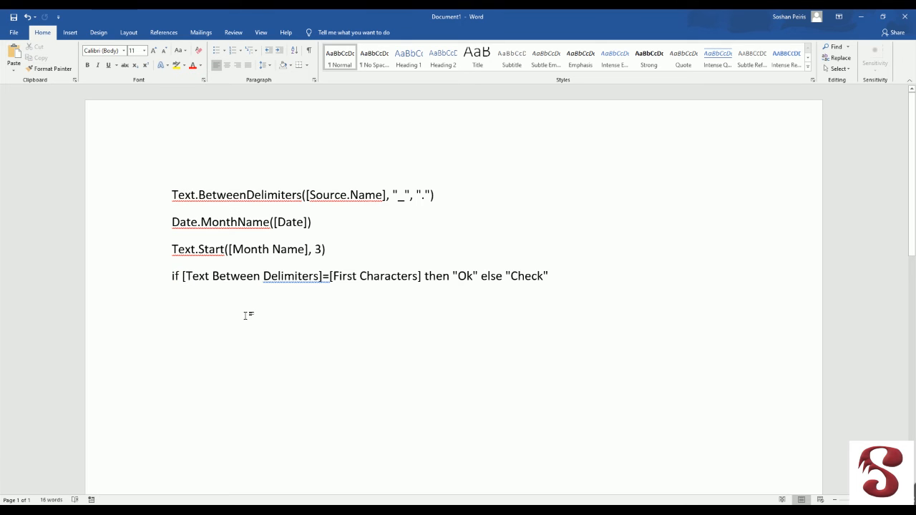
{"action": "left_click", "coordinate": [323, 276], "text": "shift"}
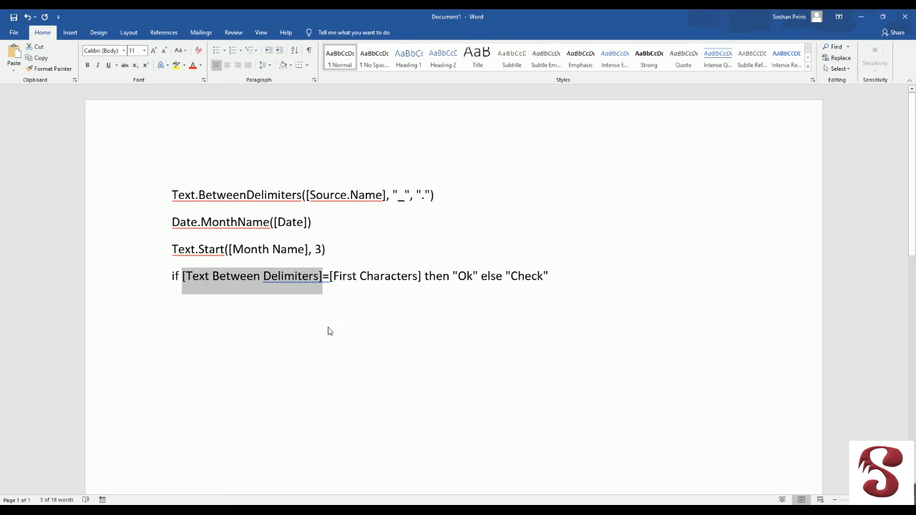
{"action": "key", "text": "ctrl+v"}
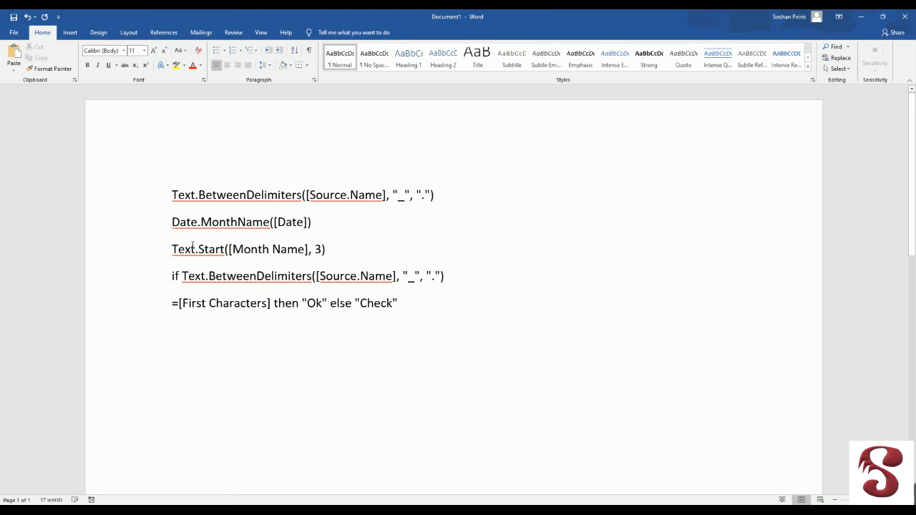
- Replace [Month Name] in the Text.Start formula on the Word document's third line with Date.MonthName([Date]), keeping it on one line
{"action": "left_click_drag", "start_coordinate": [335, 249], "coordinate": [229, 249]}
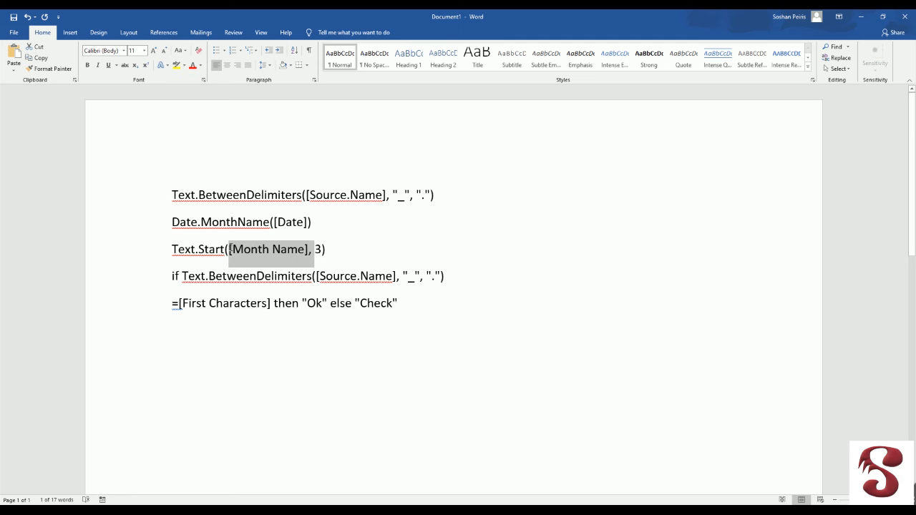
{"action": "left_click", "coordinate": [240, 248]}
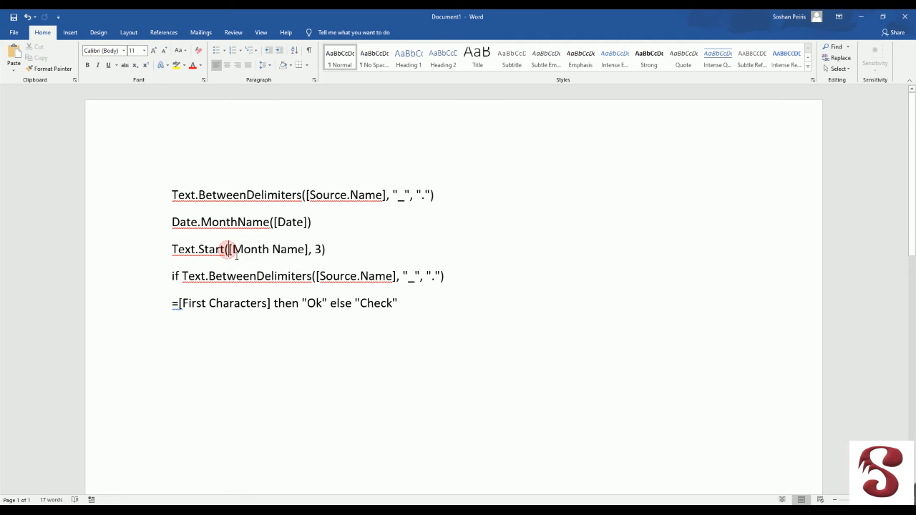
{"action": "left_click_drag", "start_coordinate": [225, 249], "coordinate": [310, 266]}
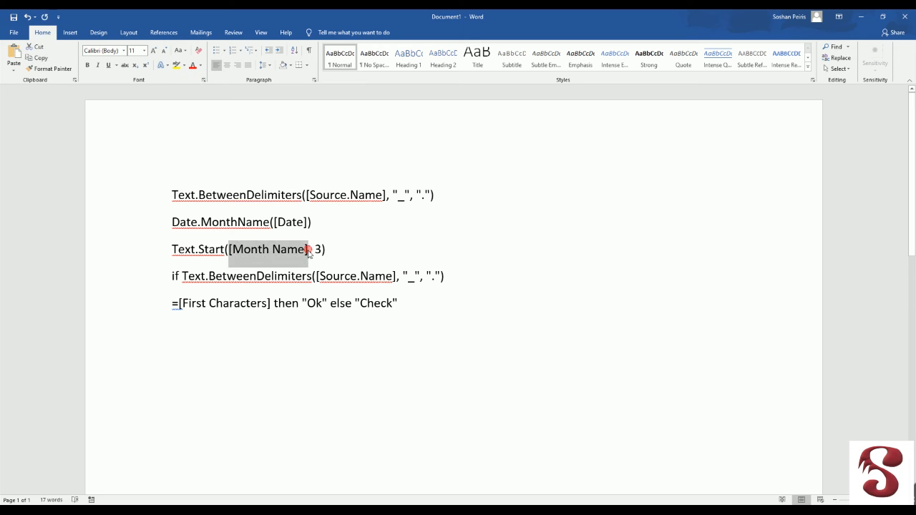
{"action": "key", "text": "Left"}
{"action": "key", "text": "Left"}
{"action": "key", "text": "Right"}
{"action": "key", "text": "Right"}
{"action": "key", "text": "shift+Right"}
{"action": "key", "text": "shift+Right"}
{"action": "key", "text": "shift+Right"}
{"action": "key", "text": "shift+Right"}
{"action": "key", "text": "shift+Right"}
{"action": "key", "text": "shift+Right"}
{"action": "key", "text": "shift+Right"}
{"action": "key", "text": "shift+Right"}
{"action": "key", "text": "shift+Right"}
{"action": "key", "text": "shift+Right"}
{"action": "key", "text": "shift+Right"}
{"action": "key", "text": "shift+Right"}
{"action": "key", "text": "shift+Right"}
{"action": "key", "text": "shift+Right"}
{"action": "type", "text": "Date.MonthName([Date])"}
{"action": "left_click", "coordinate": [380, 248]}
{"action": "key", "text": "Delete"}
- Replace [First Characters] in the if formula with a copy of the Text.Start(Date.MonthName([Date]), 3) line
{"action": "left_click_drag", "start_coordinate": [405, 249], "coordinate": [171, 244]}
{"action": "key", "text": "ctrl+c"}
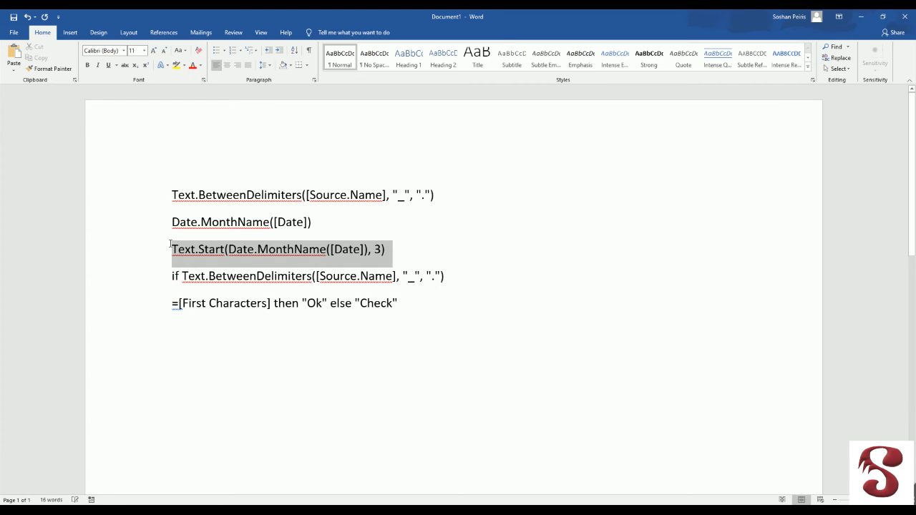
{"action": "left_click", "coordinate": [347, 285]}
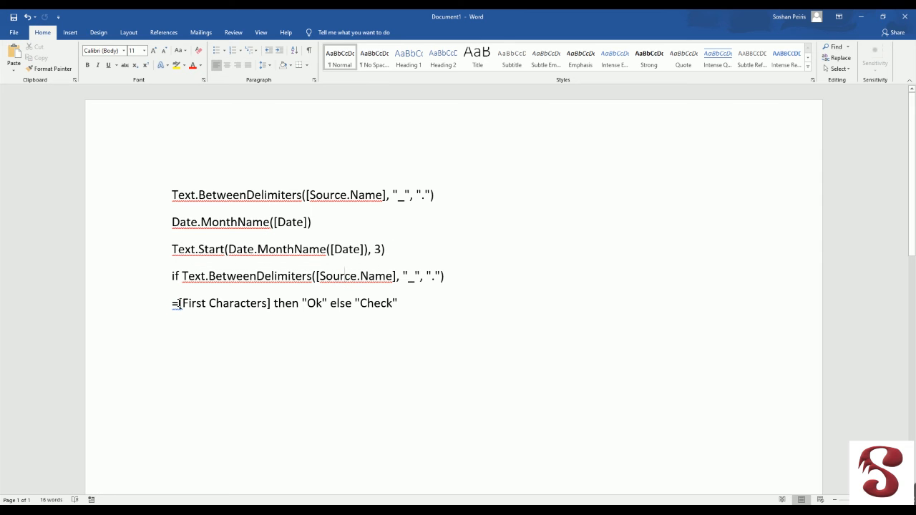
{"action": "left_click", "coordinate": [269, 303], "text": "shift"}
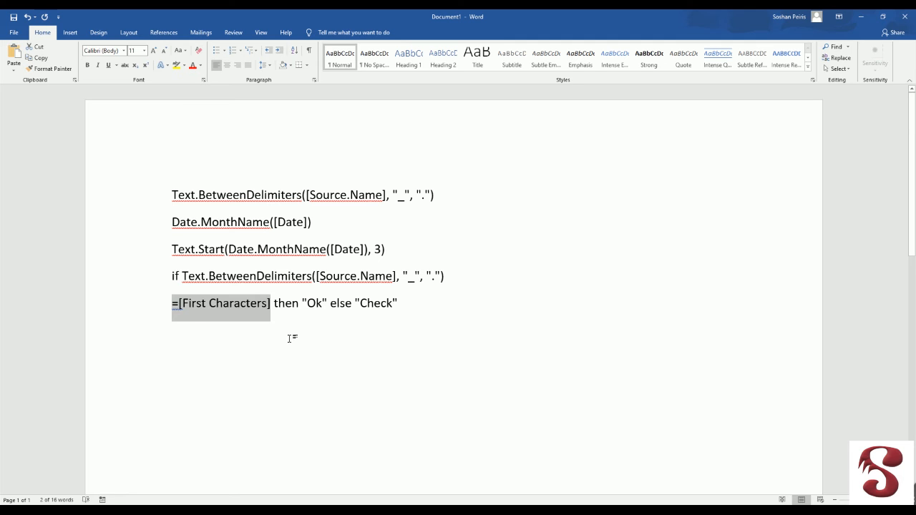
{"action": "key", "text": "Right"}
{"action": "key", "text": "shift+Left"}
{"action": "key", "text": "shift+Left"}
{"action": "key", "text": "shift+Left"}
{"action": "key", "text": "shift+Left"}
{"action": "key", "text": "shift+Left"}
{"action": "key", "text": "shift+Left"}
{"action": "key", "text": "shift+Left"}
{"action": "key", "text": "shift+Left"}
{"action": "key", "text": "shift+Left"}
{"action": "key", "text": "shift+Left"}
{"action": "key", "text": "shift+Left"}
{"action": "key", "text": "shift+Left"}
{"action": "key", "text": "shift+Left"}
{"action": "key", "text": "shift+Left"}
{"action": "key", "text": "shift+Left"}
{"action": "key", "text": "shift+Left"}
{"action": "key", "text": "shift+Left"}
{"action": "key", "text": "shift+Left"}
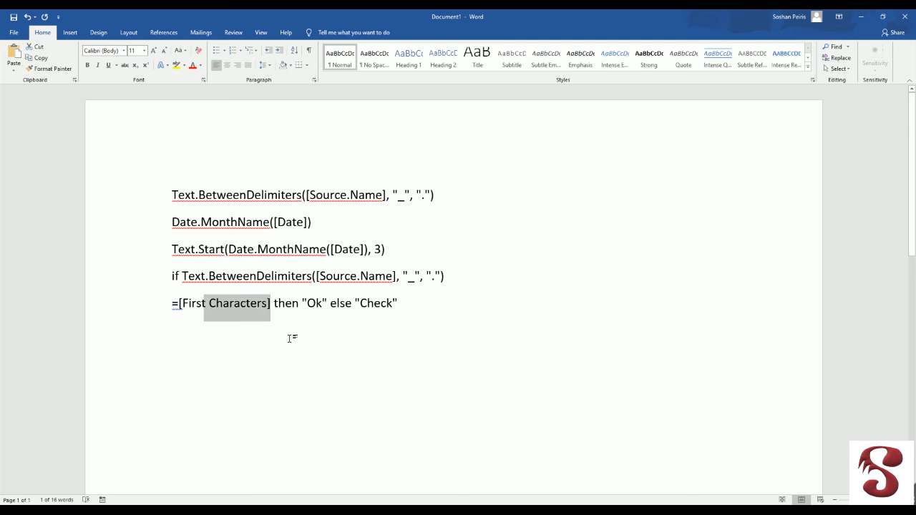
{"action": "key", "text": "ctrl+v"}
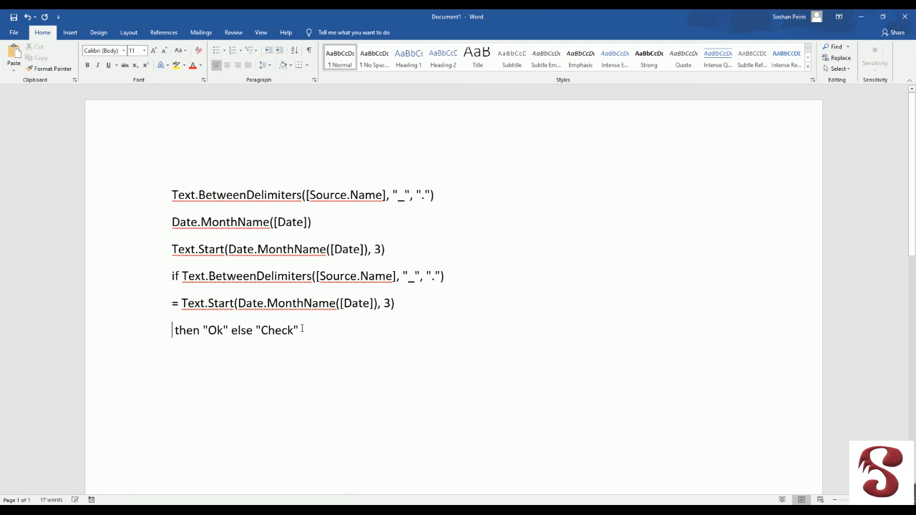
- Remove the paragraph breaks inside the if formula so it forms one continuous paragraph
{"action": "left_click", "coordinate": [448, 305]}
{"action": "left_click", "coordinate": [479, 276]}
{"action": "key", "text": "Delete"}
{"action": "left_click", "coordinate": [706, 275]}
{"action": "key", "text": "Delete"}
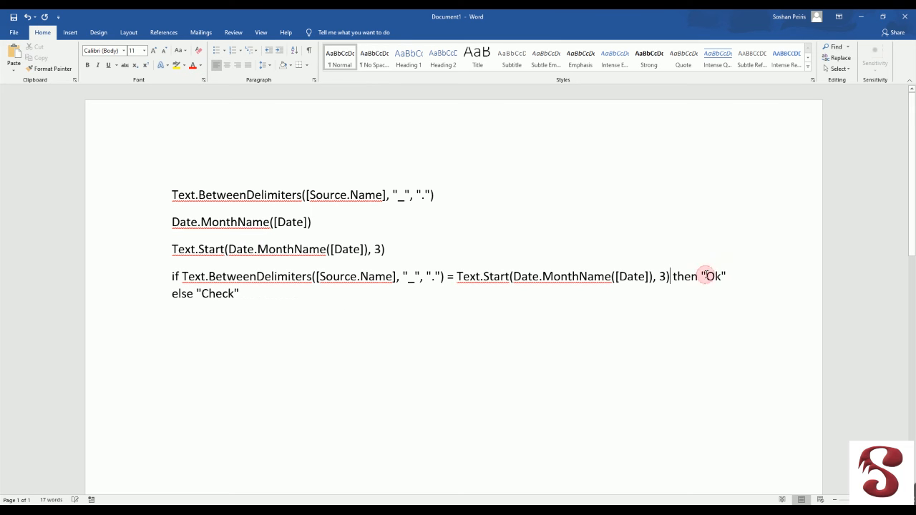
- Copy the combined if formula from Word and insert it in the Power Query Editor as a custom column following the Added Custom step
{"action": "triple_click", "coordinate": [351, 303]}
{"action": "key", "text": "ctrl+c"}
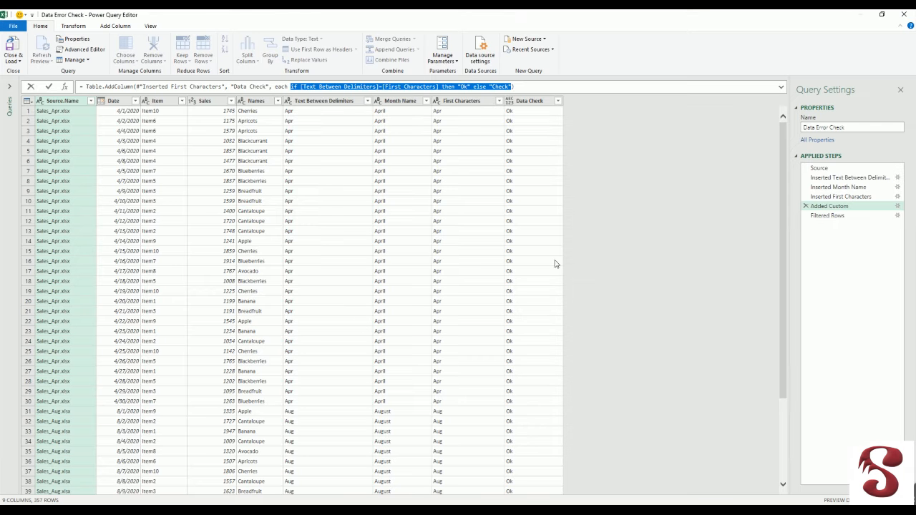
{"action": "key", "text": "Return"}
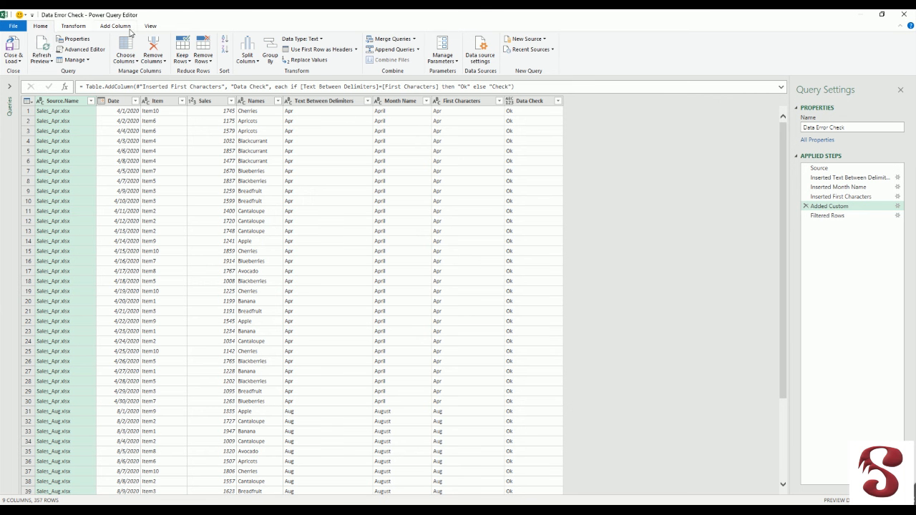
{"action": "left_click", "coordinate": [115, 26]}
{"action": "left_click", "coordinate": [48, 51]}
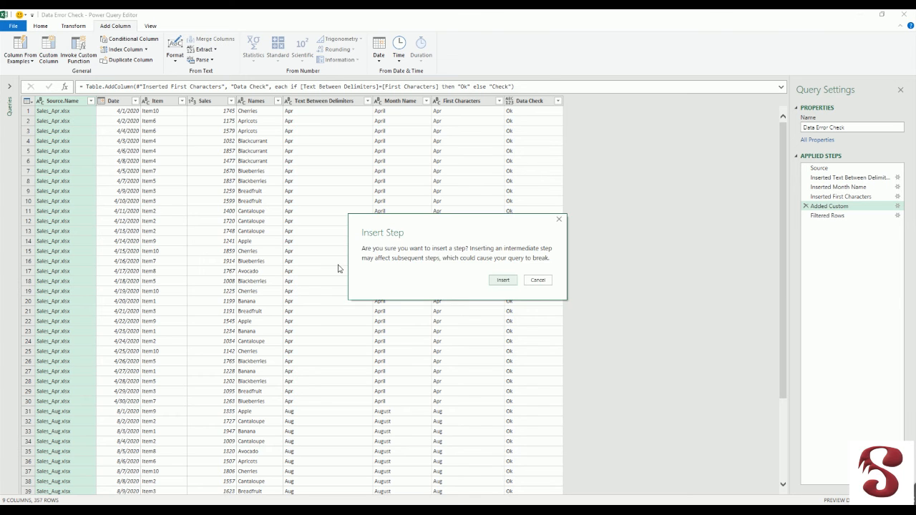
{"action": "left_click", "coordinate": [505, 280]}
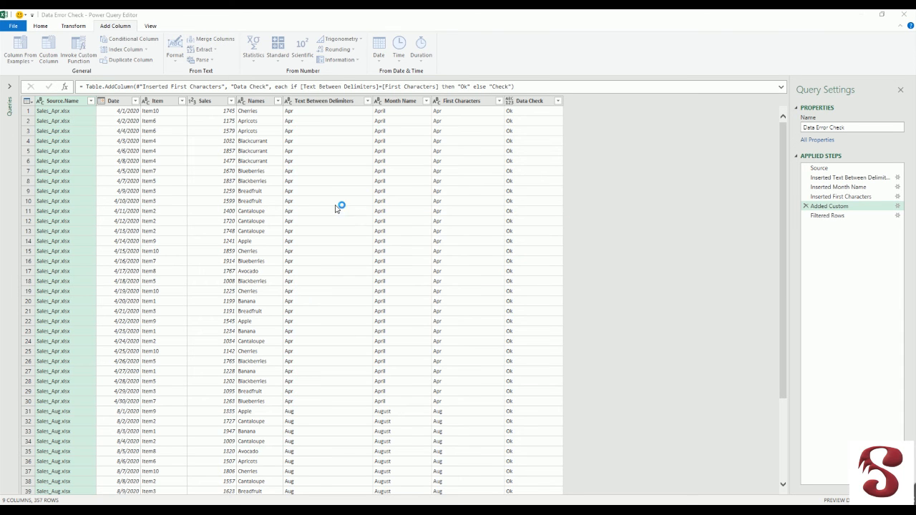
{"action": "key", "text": "ctrl+v"}
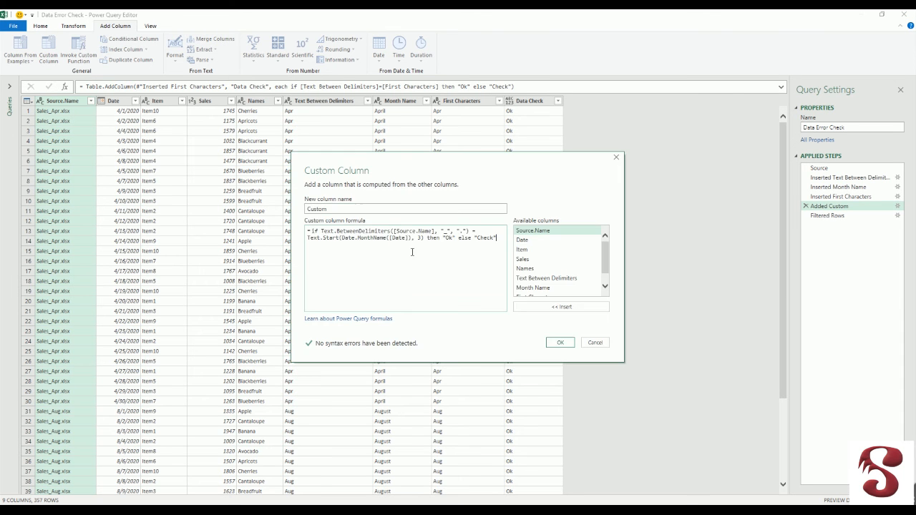
{"action": "left_click", "coordinate": [558, 343]}
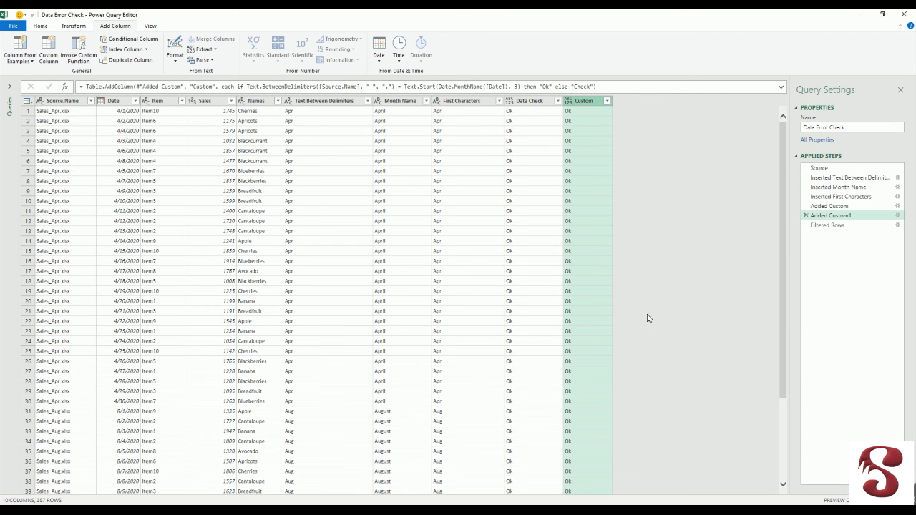
- Compare the Custom column with the Data Check column in the Filtered Rows step
{"action": "left_click", "coordinate": [607, 101]}
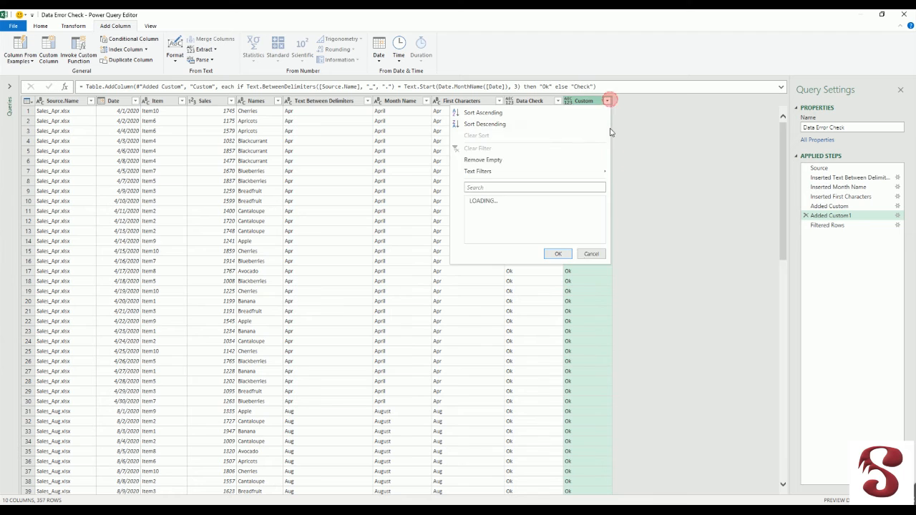
{"action": "left_click", "coordinate": [592, 253]}
{"action": "left_click_drag", "start_coordinate": [834, 215], "coordinate": [840, 219]}
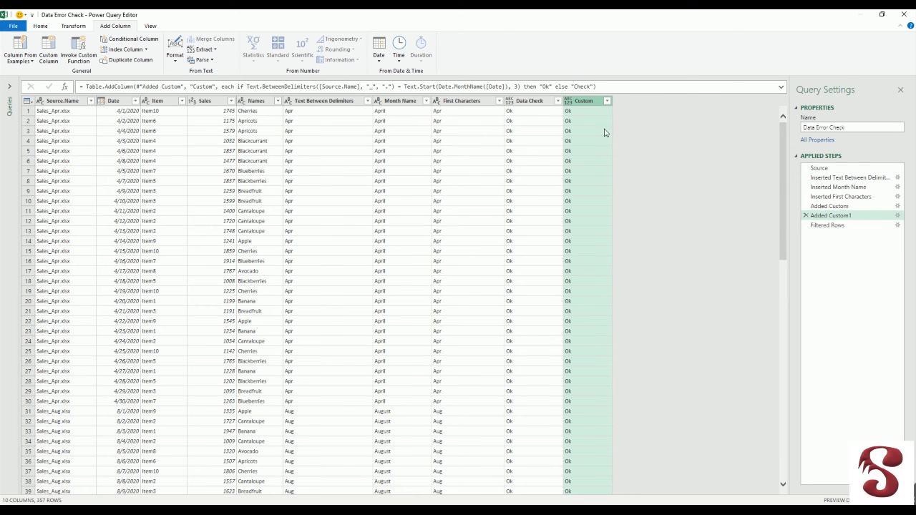
{"action": "left_click", "coordinate": [829, 225]}
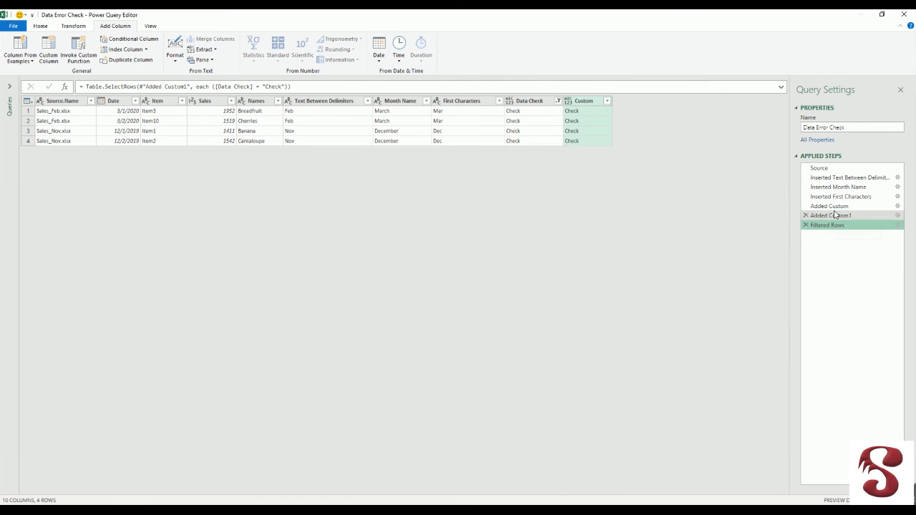
- Review the original applied steps from Inserted Text Between Delimiters to Added Custom
{"action": "left_click", "coordinate": [834, 208]}
{"action": "key", "text": "Up"}
{"action": "key", "text": "Up"}
{"action": "key", "text": "Up"}
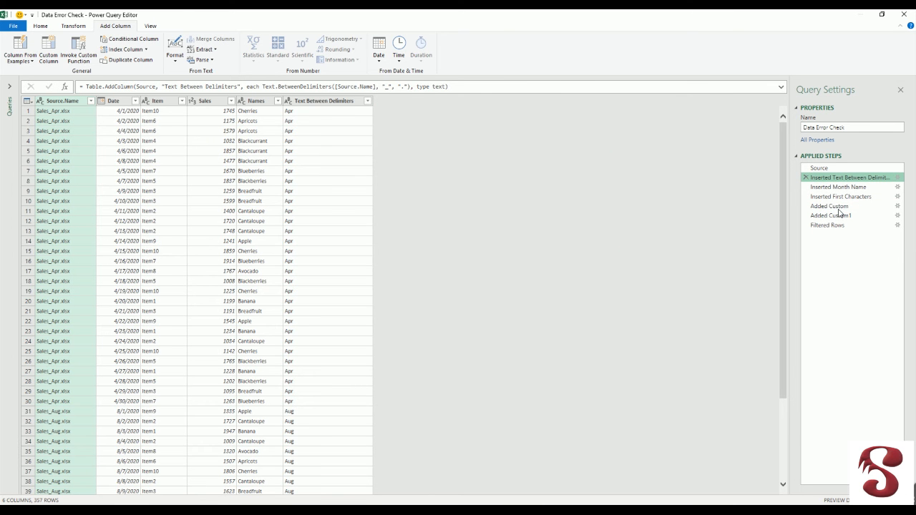
{"action": "left_click", "coordinate": [838, 206]}
{"action": "left_click", "coordinate": [832, 178]}
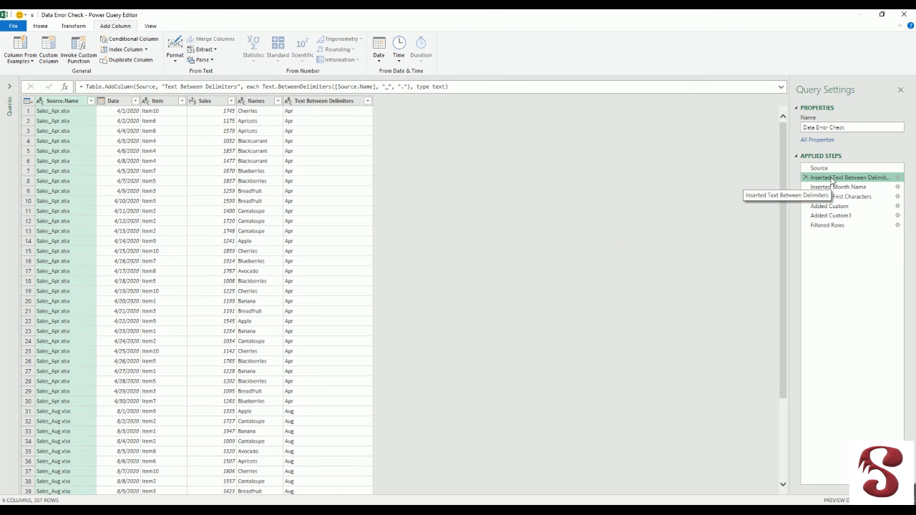
{"action": "left_click", "coordinate": [843, 206]}
{"action": "left_click", "coordinate": [837, 179]}
{"action": "right_click", "coordinate": [838, 179]}
- Delete the Added Custom, Inserted First Characters, Inserted Month Name and Inserted Text Between Delimiters steps from the query
{"action": "left_click", "coordinate": [812, 206]}
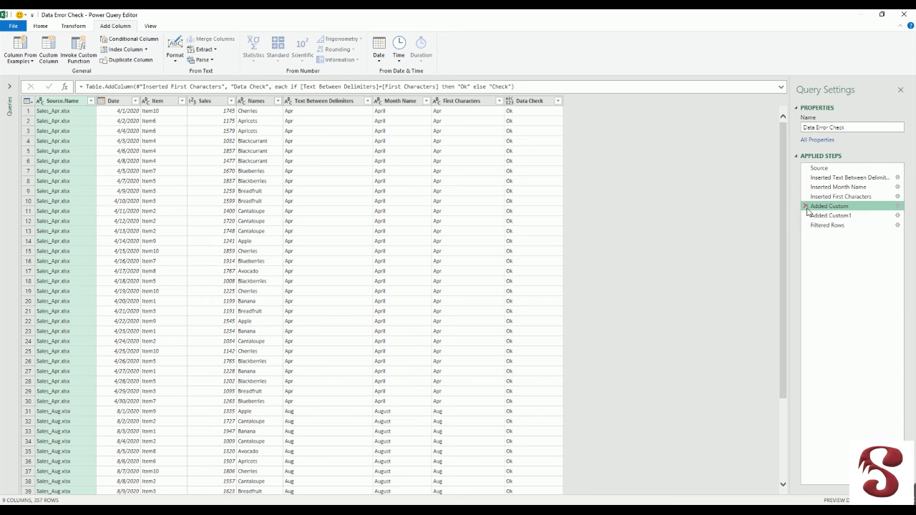
{"action": "key", "text": "Return"}
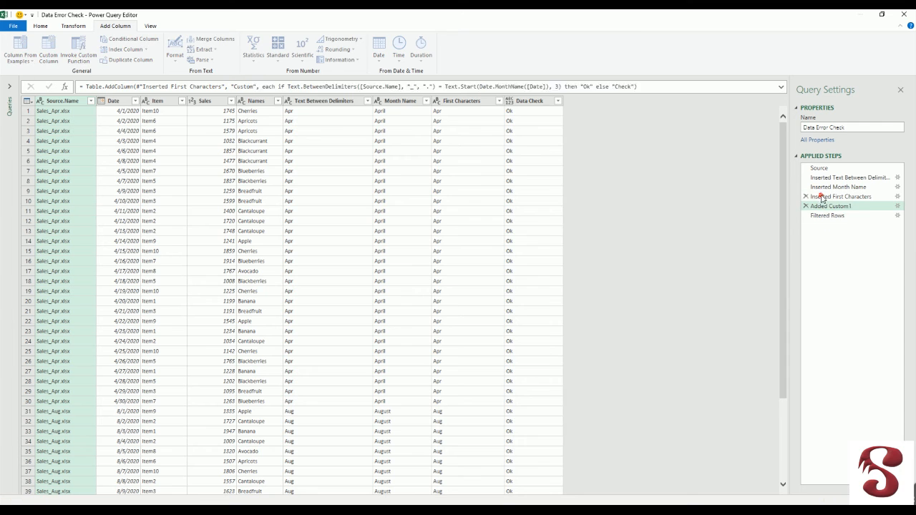
{"action": "left_click", "coordinate": [806, 197]}
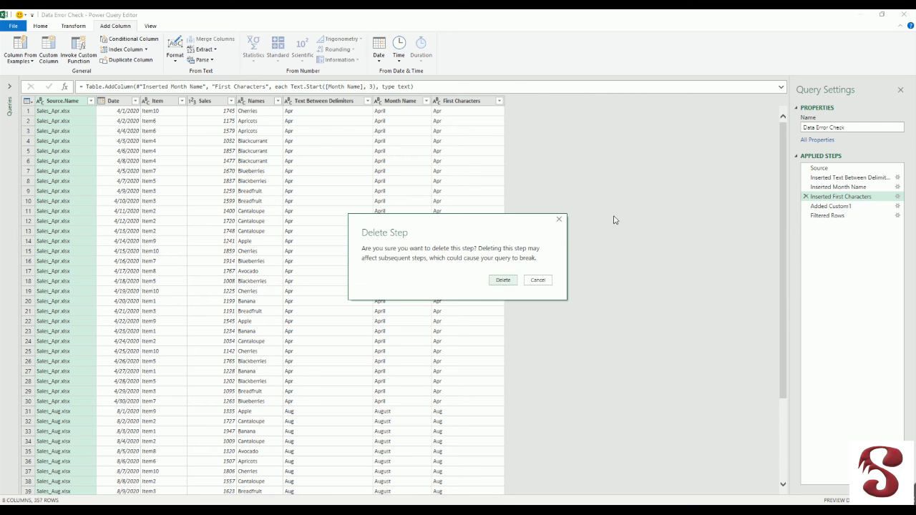
{"action": "left_click", "coordinate": [501, 281]}
{"action": "left_click", "coordinate": [805, 187]}
{"action": "left_click", "coordinate": [503, 280]}
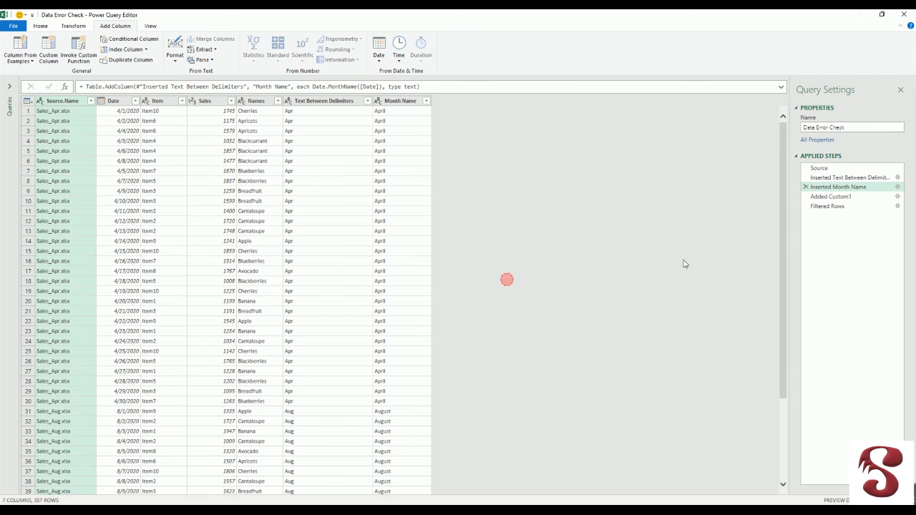
{"action": "left_click", "coordinate": [805, 178]}
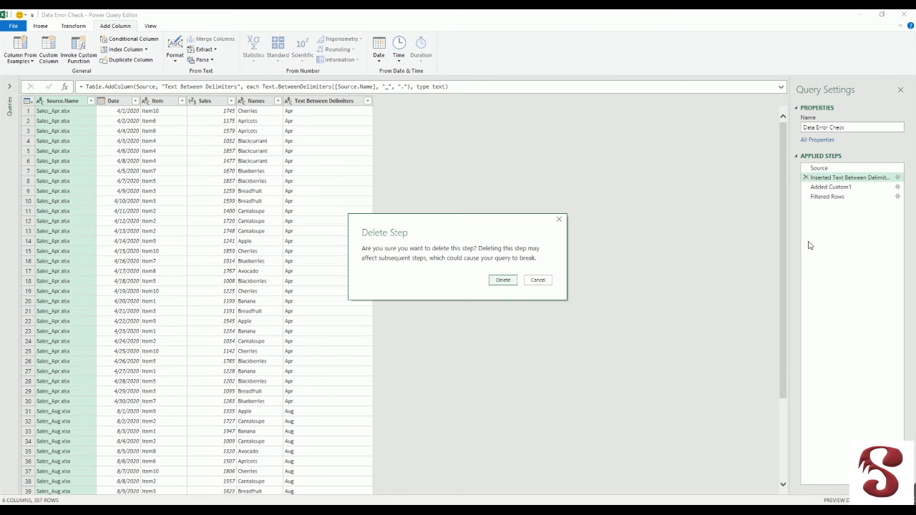
{"action": "left_click", "coordinate": [503, 280]}
- Rename the Custom column to Data Check in the Added Custom1 formula and return to the Filtered Rows step
{"action": "left_click", "coordinate": [828, 187]}
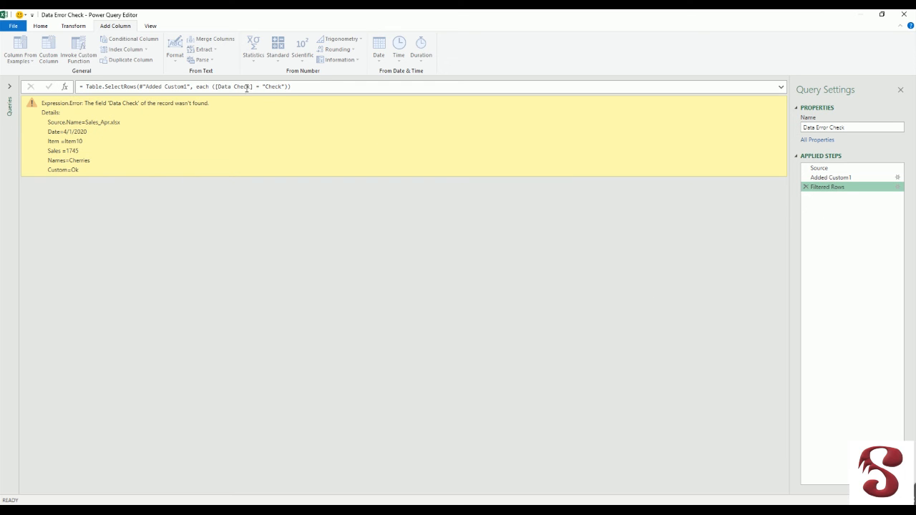
{"action": "left_click", "coordinate": [829, 179]}
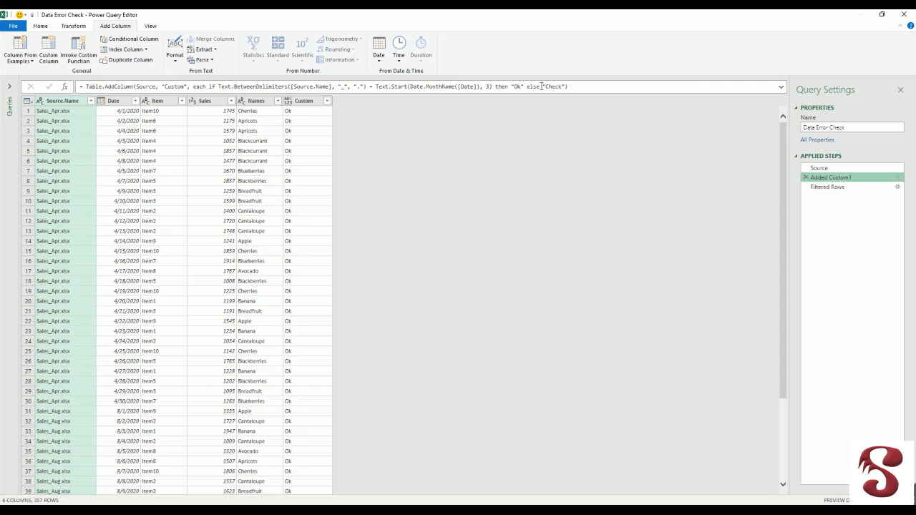
{"action": "double_click", "coordinate": [173, 86]}
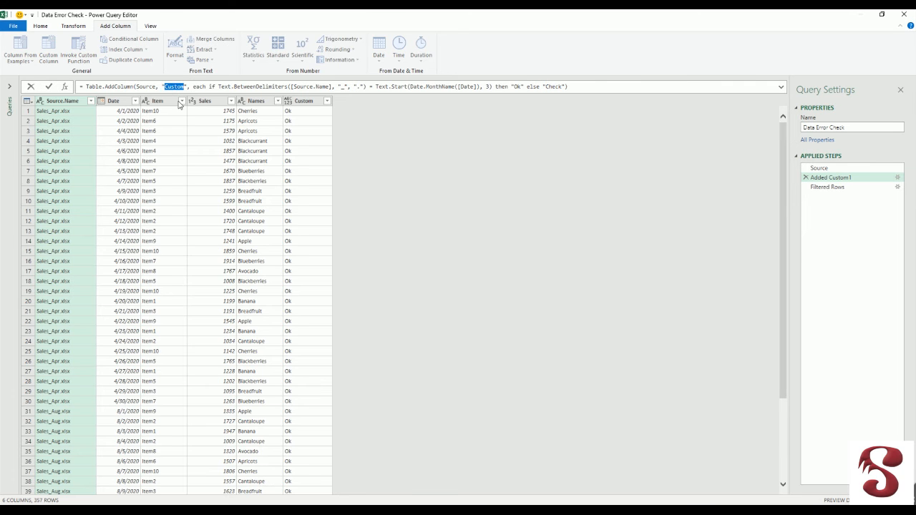
{"action": "type", "text": "Data Ch"}
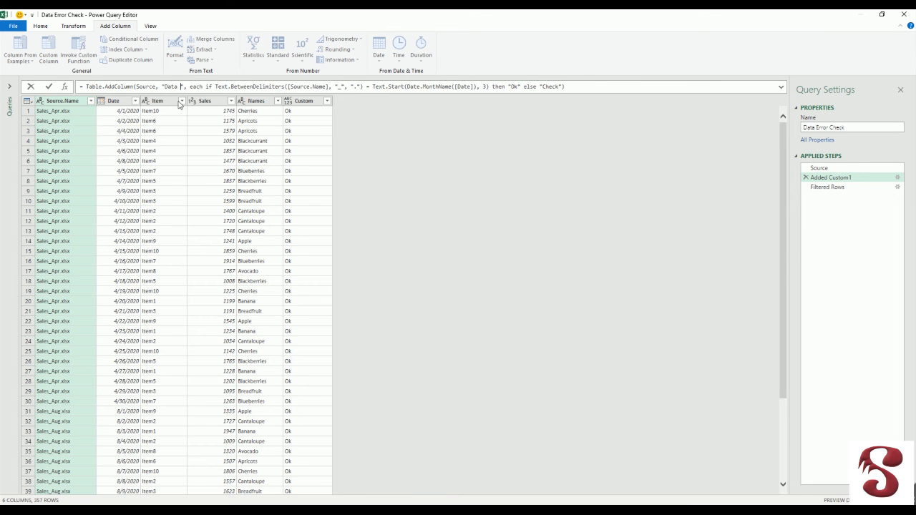
{"action": "type", "text": "eck"}
{"action": "key", "text": "Return"}
{"action": "left_click", "coordinate": [864, 187]}
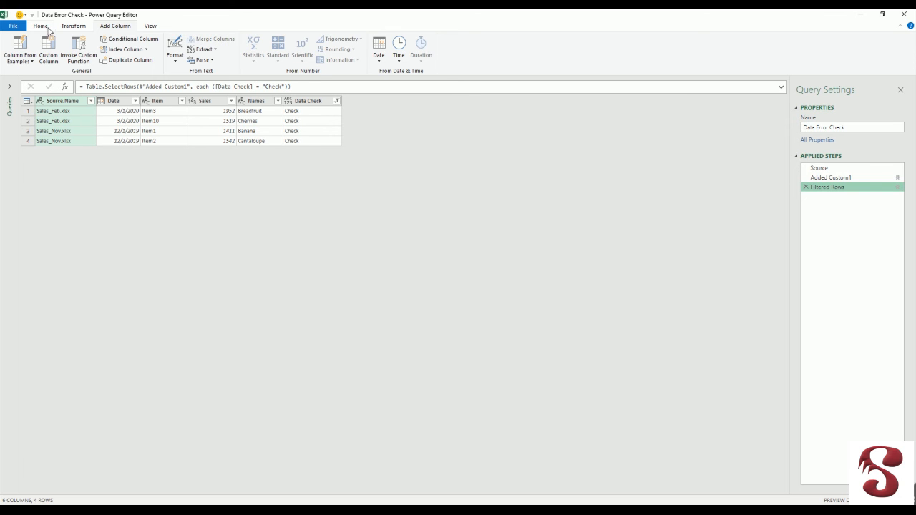
- Close and load the query, and go to the Advance editor entry on the Tutorial sheet
{"action": "left_click", "coordinate": [40, 26]}
{"action": "left_click", "coordinate": [14, 45]}
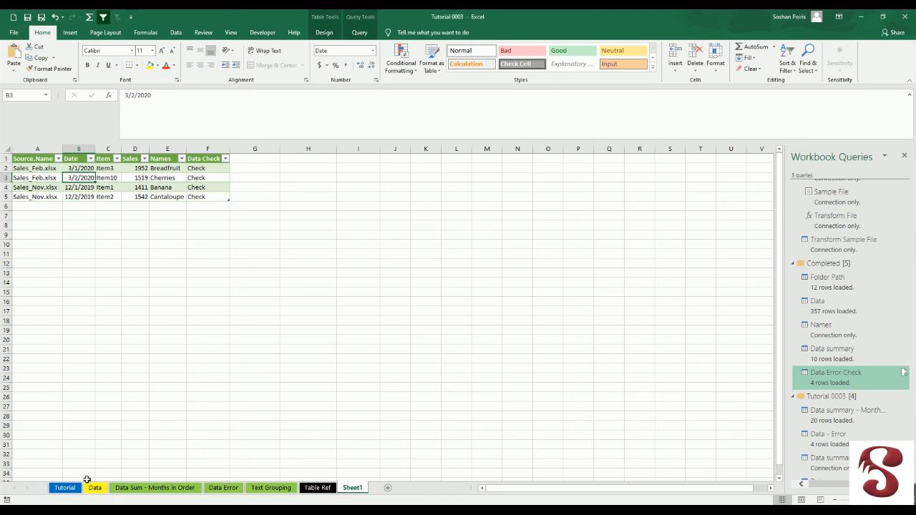
{"action": "left_click", "coordinate": [64, 487]}
{"action": "left_click", "coordinate": [205, 375]}
{"action": "left_click", "coordinate": [213, 387]}
{"action": "left_click", "coordinate": [225, 376]}
{"action": "left_click", "coordinate": [218, 386]}
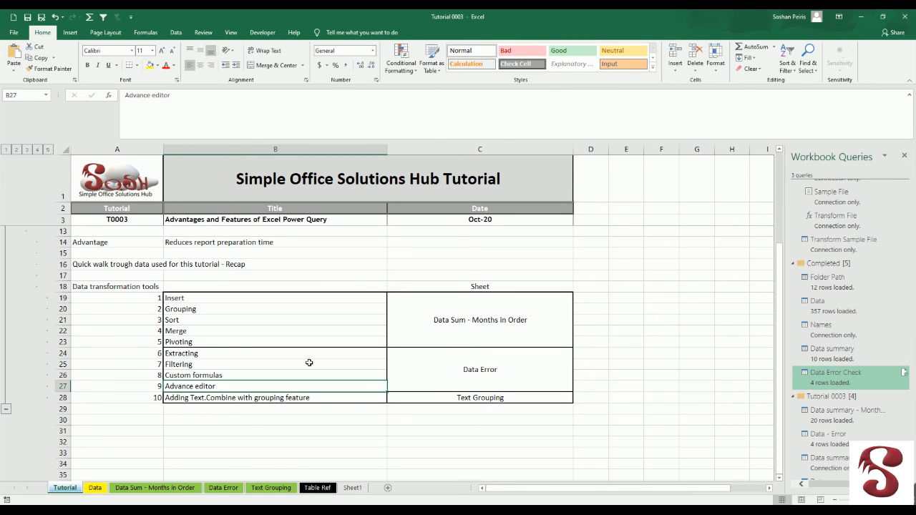
- Reopen the Data Error Check query for editing and open its code in the Advanced Editor
{"action": "left_click", "coordinate": [175, 33]}
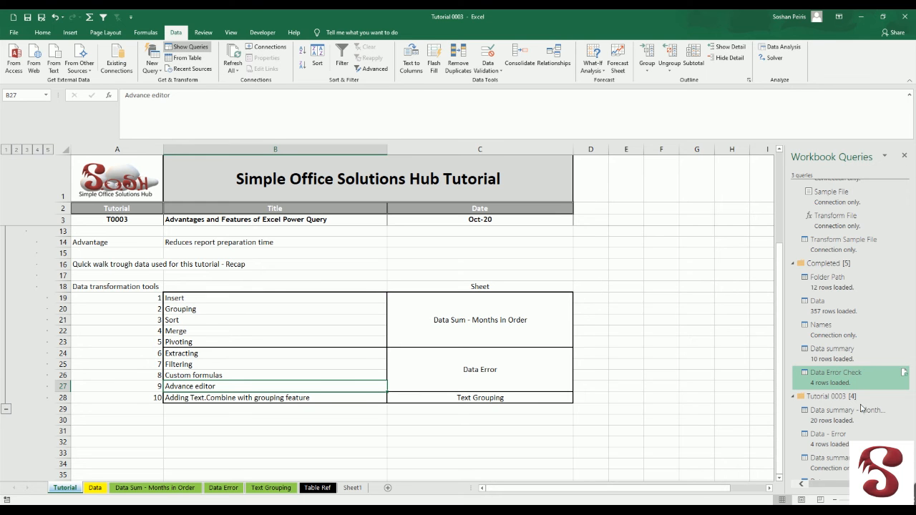
{"action": "double_click", "coordinate": [855, 380]}
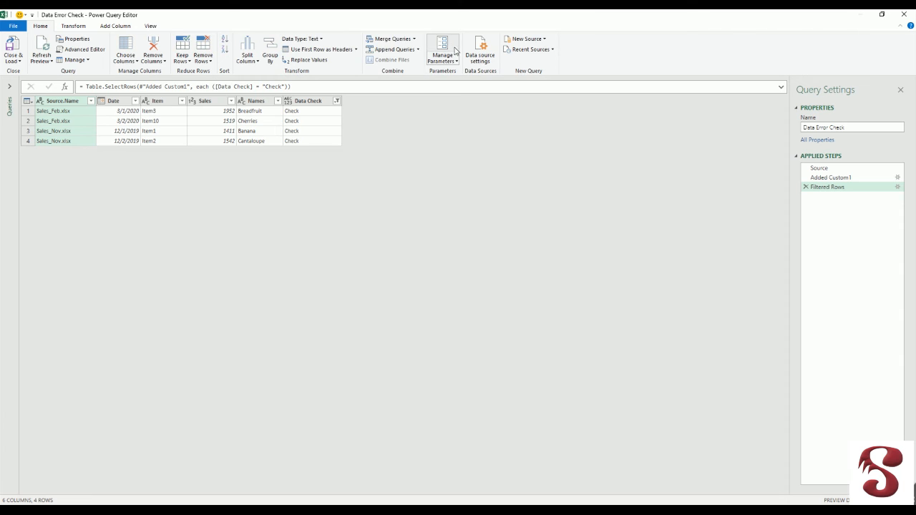
{"action": "left_click", "coordinate": [151, 26]}
{"action": "left_click", "coordinate": [226, 52]}
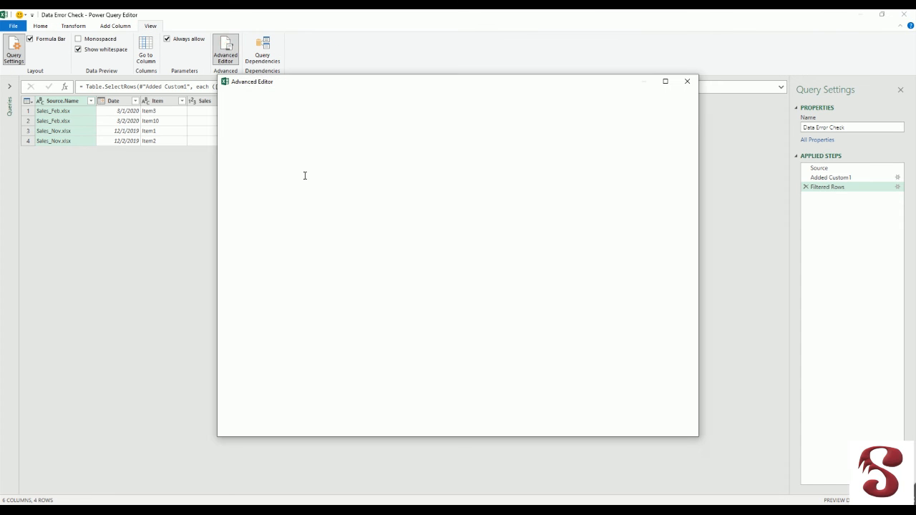
- Examine the Source and Added Custom1 lines of the query code and compare them with the nested formula in the Word document
{"action": "left_click_drag", "start_coordinate": [315, 87], "coordinate": [327, 171]}
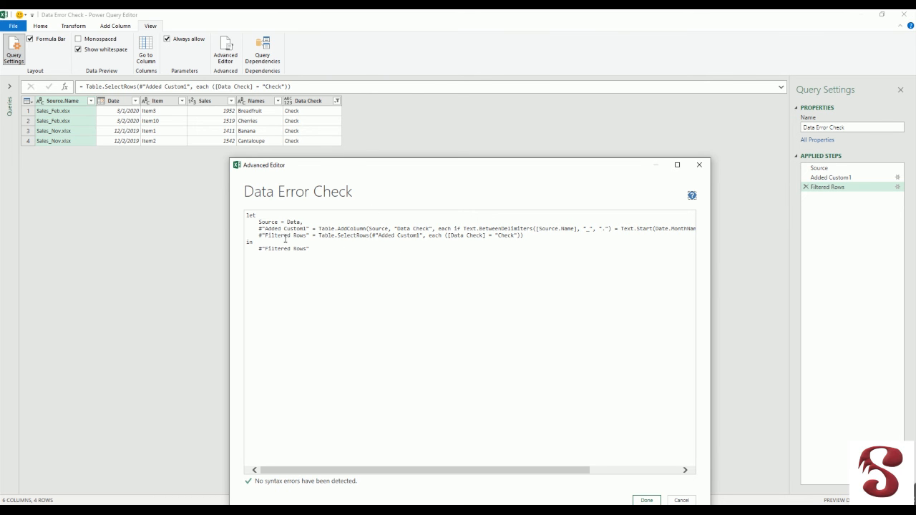
{"action": "double_click", "coordinate": [267, 223]}
{"action": "double_click", "coordinate": [300, 223]}
{"action": "left_click_drag", "start_coordinate": [258, 229], "coordinate": [308, 229]}
{"action": "left_click_drag", "start_coordinate": [320, 229], "coordinate": [577, 234]}
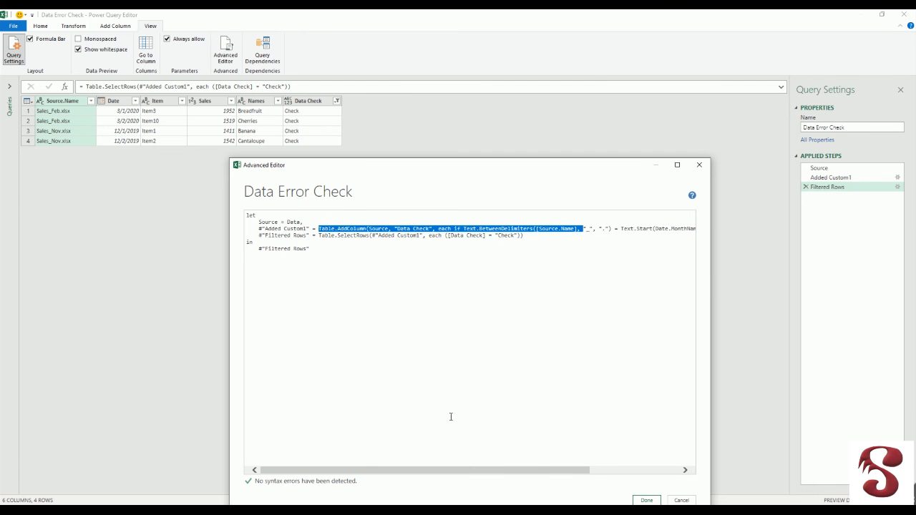
{"action": "left_click_drag", "start_coordinate": [399, 169], "coordinate": [381, 102]}
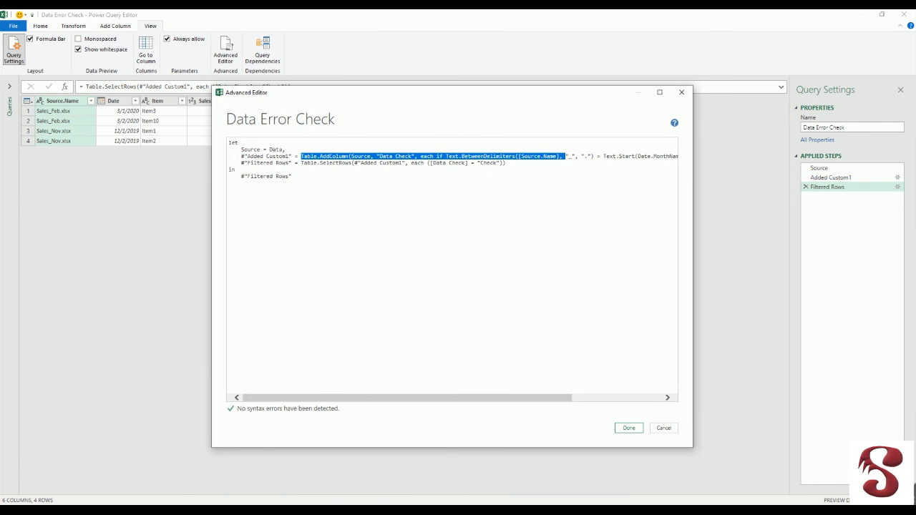
{"action": "key", "text": "alt+Tab"}
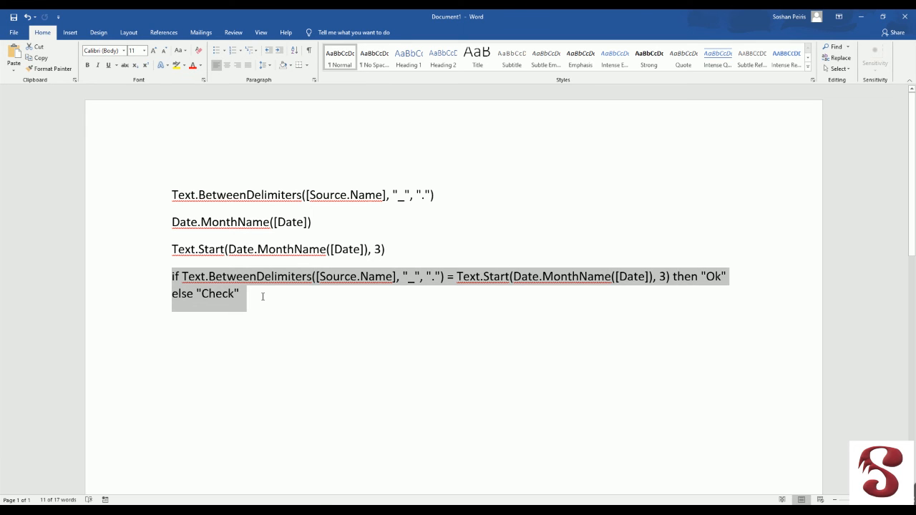
{"action": "key", "text": "alt+Tab"}
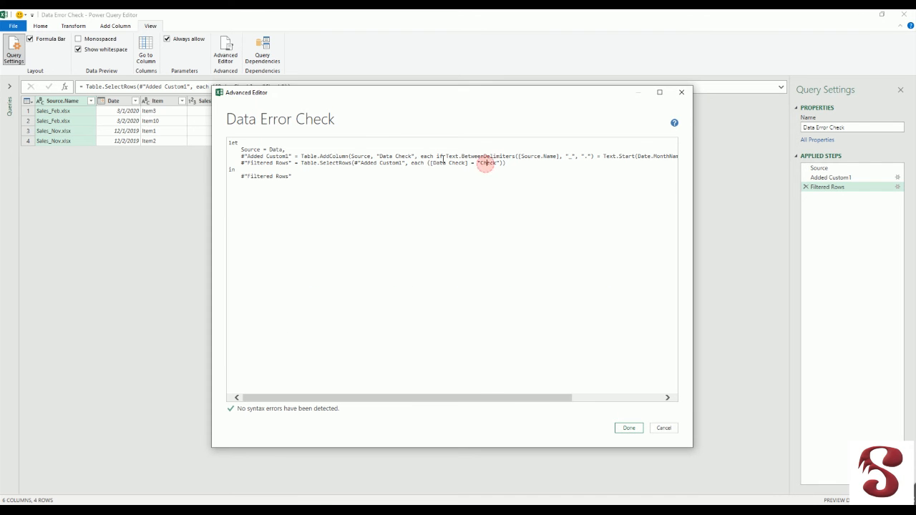
{"action": "left_click_drag", "start_coordinate": [422, 157], "coordinate": [432, 156]}
{"action": "left_click_drag", "start_coordinate": [241, 156], "coordinate": [288, 156]}
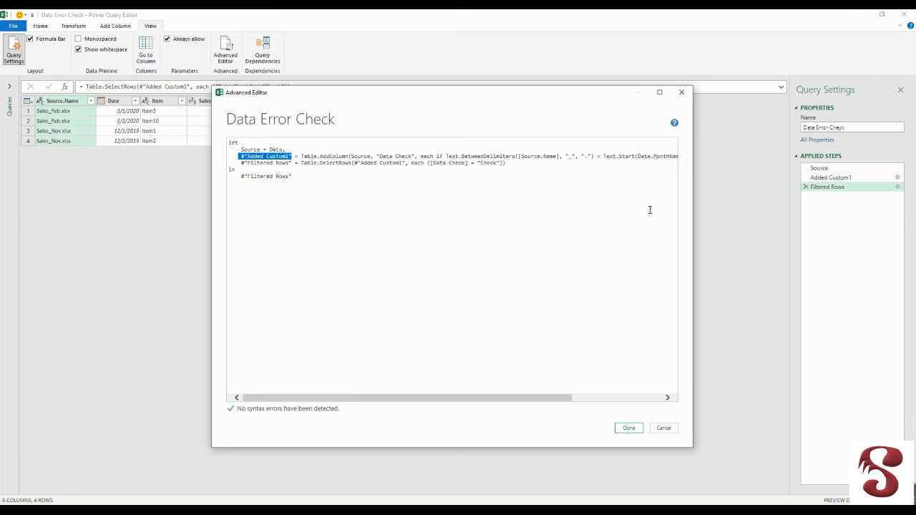
- Examine the arguments of Table.AddColumn in the Added Custom1 line: the source table, the Data Check column name and the if formula
{"action": "left_click_drag", "start_coordinate": [301, 156], "coordinate": [349, 156]}
{"action": "double_click", "coordinate": [362, 157]}
{"action": "double_click", "coordinate": [252, 150]}
{"action": "left_click_drag", "start_coordinate": [376, 156], "coordinate": [416, 155]}
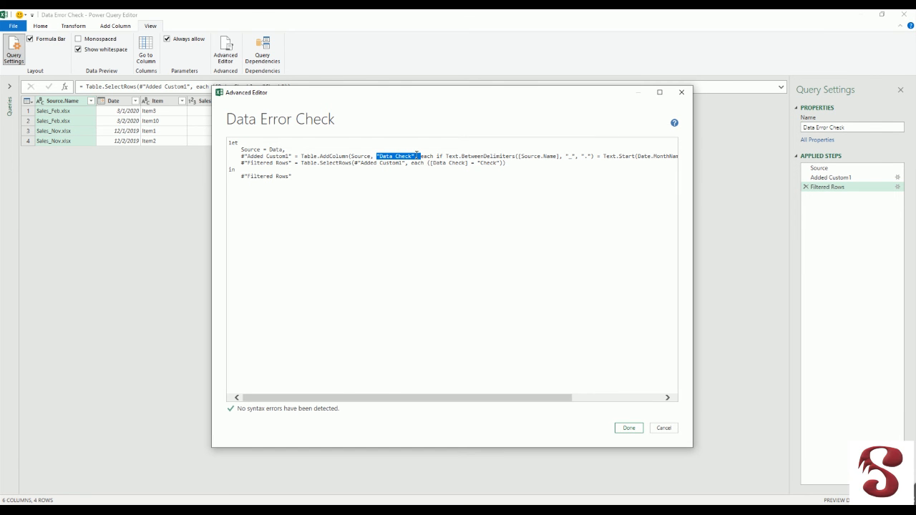
{"action": "left_click", "coordinate": [433, 158]}
{"action": "left_click_drag", "start_coordinate": [437, 157], "coordinate": [661, 160]}
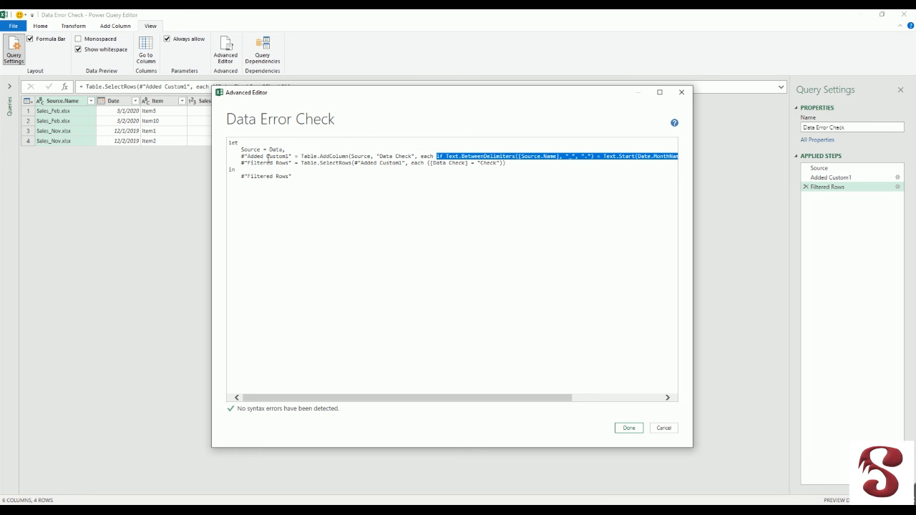
- Examine the Filtered Rows line's Table.SelectRows arguments, how it refers to Added Custom1, and the final output after "in"
{"action": "left_click_drag", "start_coordinate": [242, 164], "coordinate": [293, 165]}
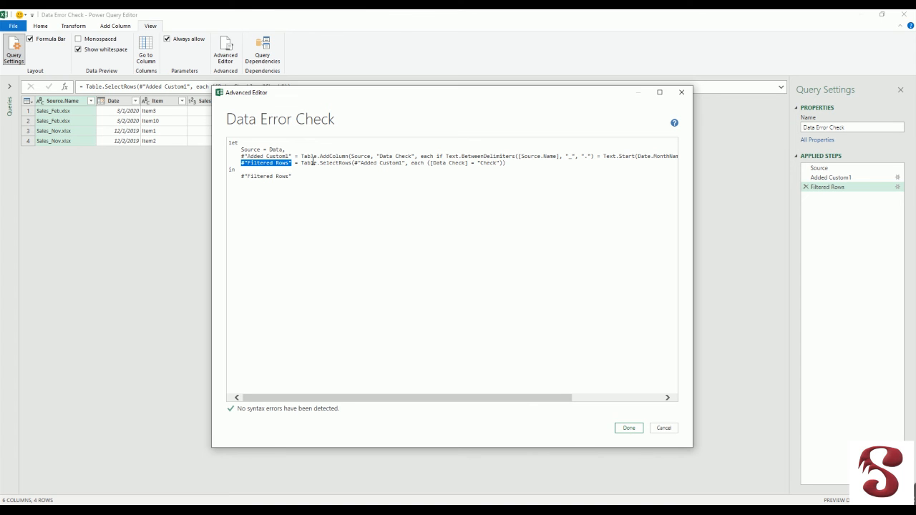
{"action": "left_click", "coordinate": [303, 162]}
{"action": "left_click_drag", "start_coordinate": [352, 163], "coordinate": [401, 164]}
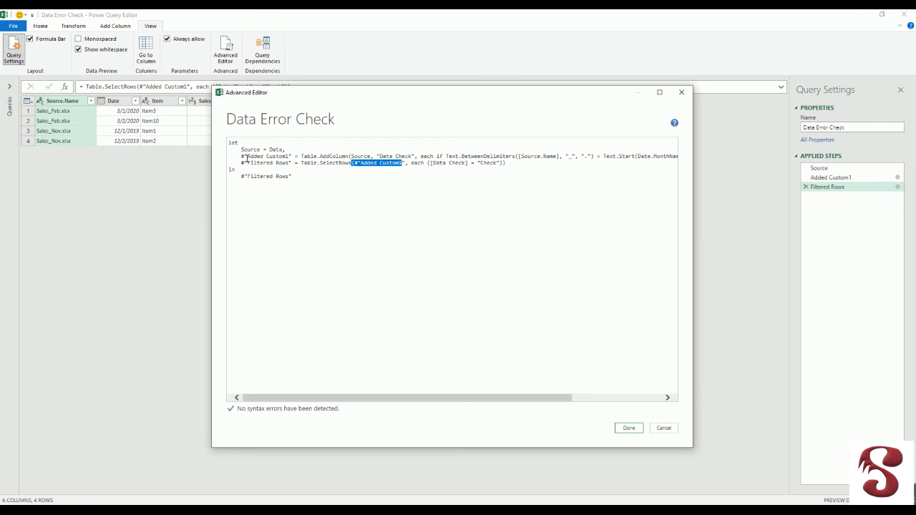
{"action": "left_click_drag", "start_coordinate": [240, 156], "coordinate": [293, 153]}
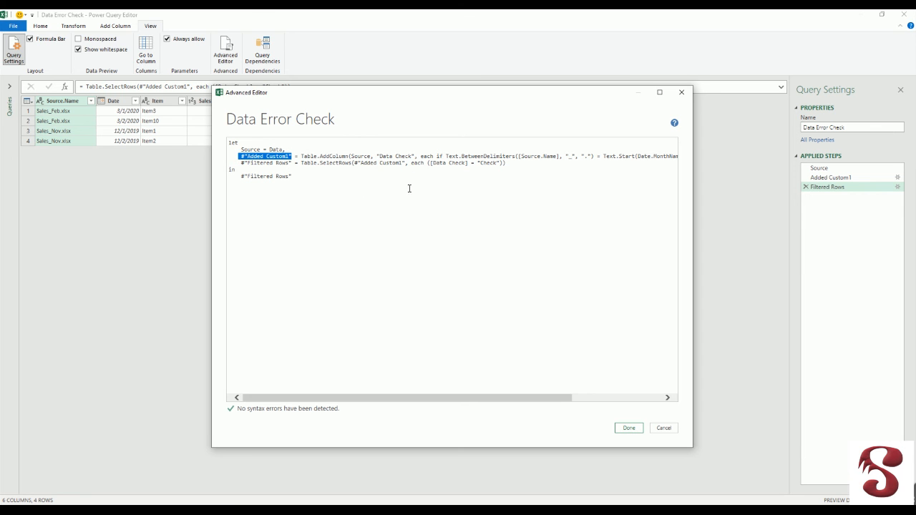
{"action": "double_click", "coordinate": [419, 163]}
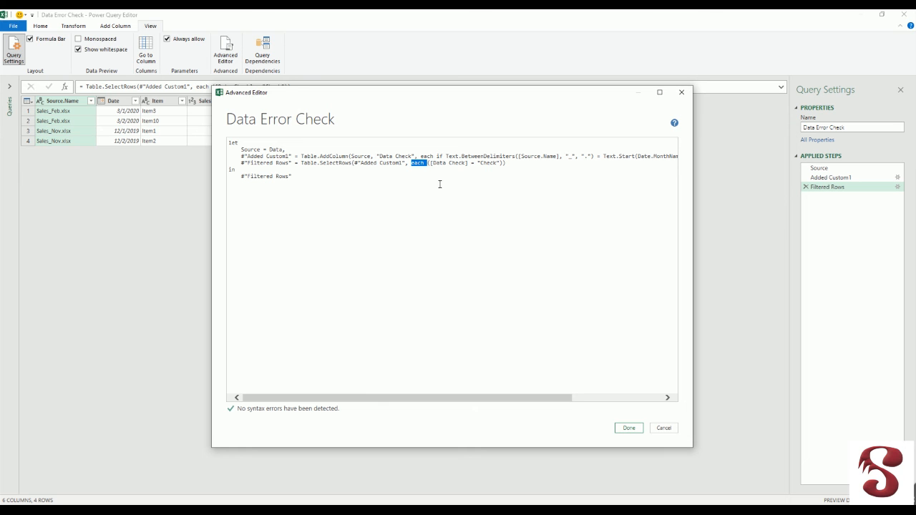
{"action": "left_click", "coordinate": [435, 169]}
{"action": "left_click_drag", "start_coordinate": [433, 163], "coordinate": [468, 164]}
{"action": "left_click_drag", "start_coordinate": [380, 156], "coordinate": [411, 156]}
{"action": "double_click", "coordinate": [492, 163]}
{"action": "left_click_drag", "start_coordinate": [290, 176], "coordinate": [234, 176]}
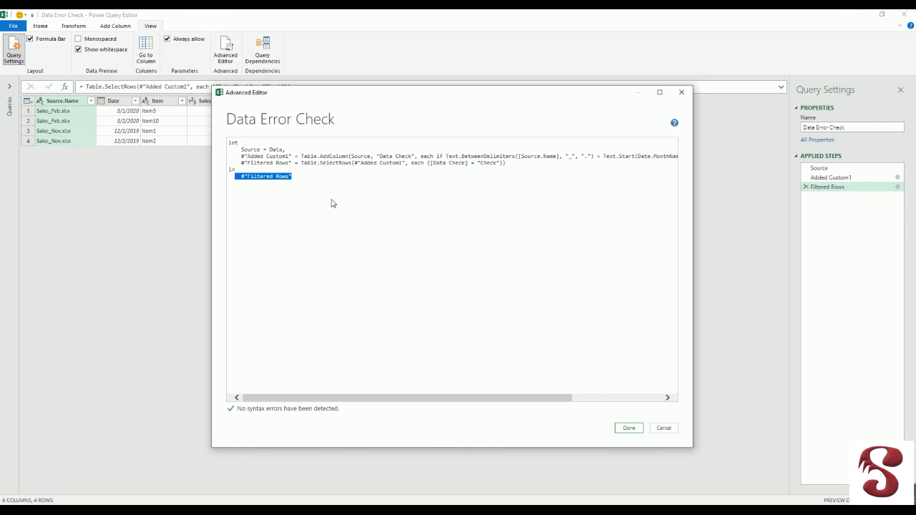
- Compare the line endings of the Filtered Rows and Added Custom1 code, checking for the comma that separates steps
{"action": "left_click", "coordinate": [513, 163]}
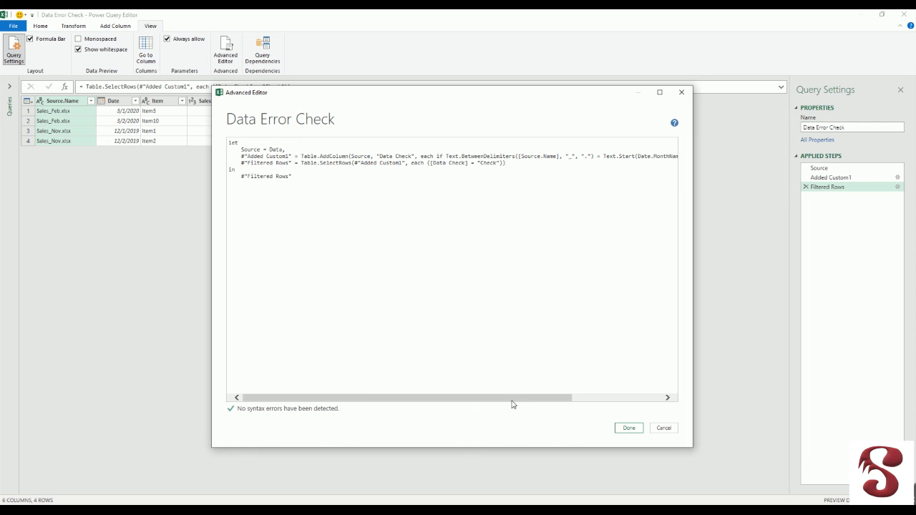
{"action": "left_click_drag", "start_coordinate": [514, 400], "coordinate": [635, 404]}
{"action": "left_click", "coordinate": [674, 157]}
{"action": "double_click", "coordinate": [675, 158]}
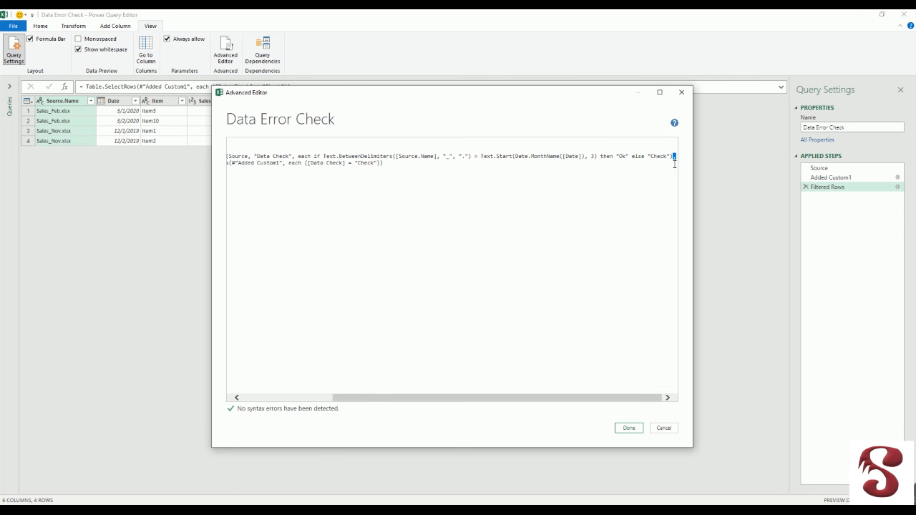
{"action": "left_click_drag", "start_coordinate": [598, 401], "coordinate": [486, 382]}
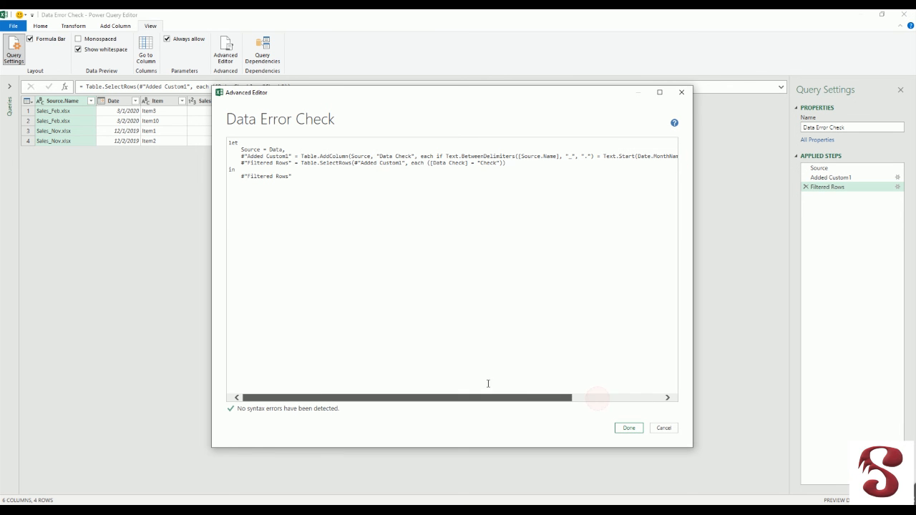
- Try a comma at the end of the Filtered Rows line and remove it again
{"action": "left_click", "coordinate": [535, 166]}
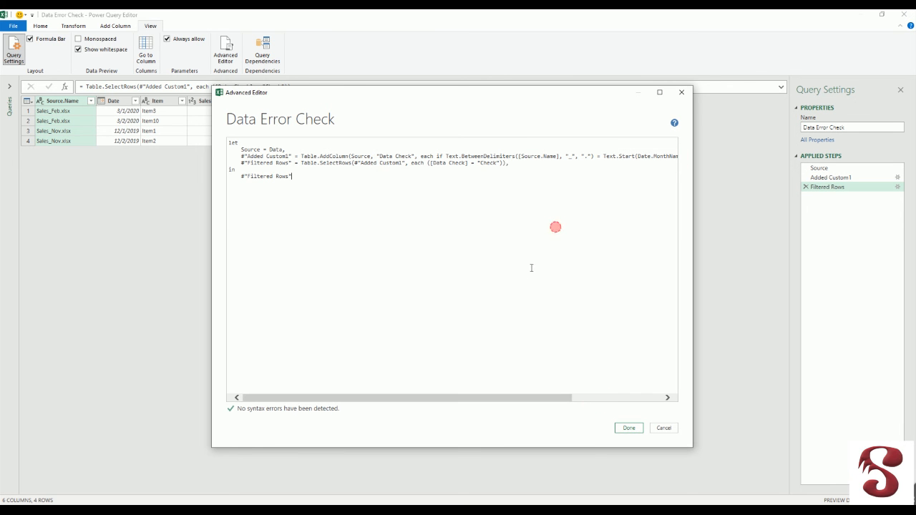
{"action": "left_click", "coordinate": [547, 169]}
{"action": "left_click", "coordinate": [533, 167]}
{"action": "key", "text": "BackSpace"}
- Accept the query code and close the Power Query Editor, keeping the changes
{"action": "left_click", "coordinate": [627, 428]}
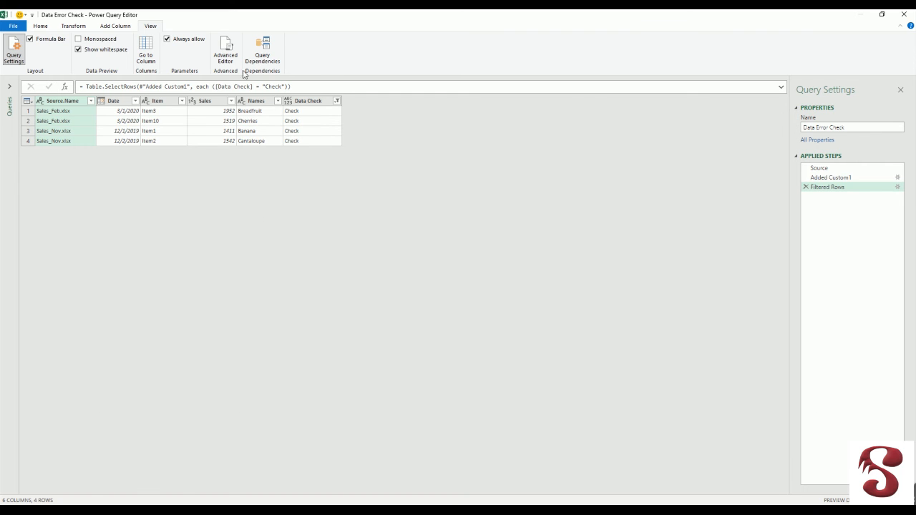
{"action": "left_click", "coordinate": [903, 19]}
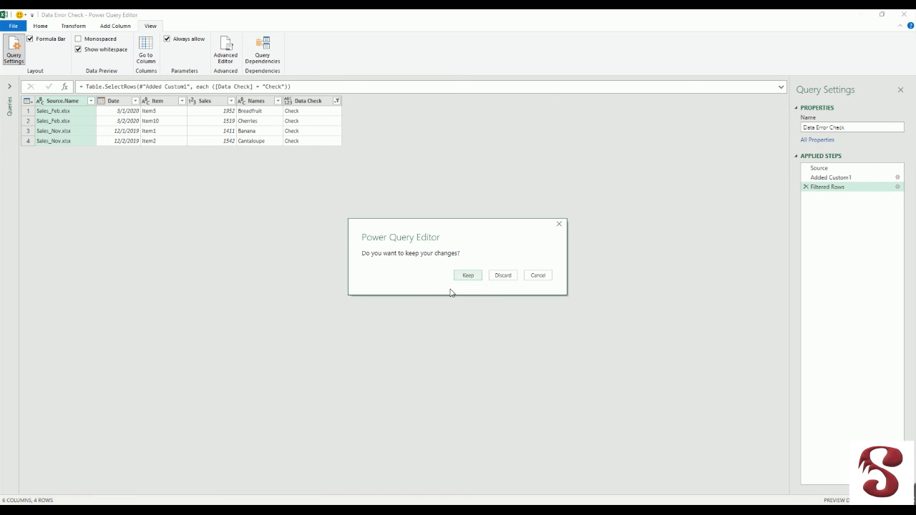
{"action": "left_click", "coordinate": [467, 277]}
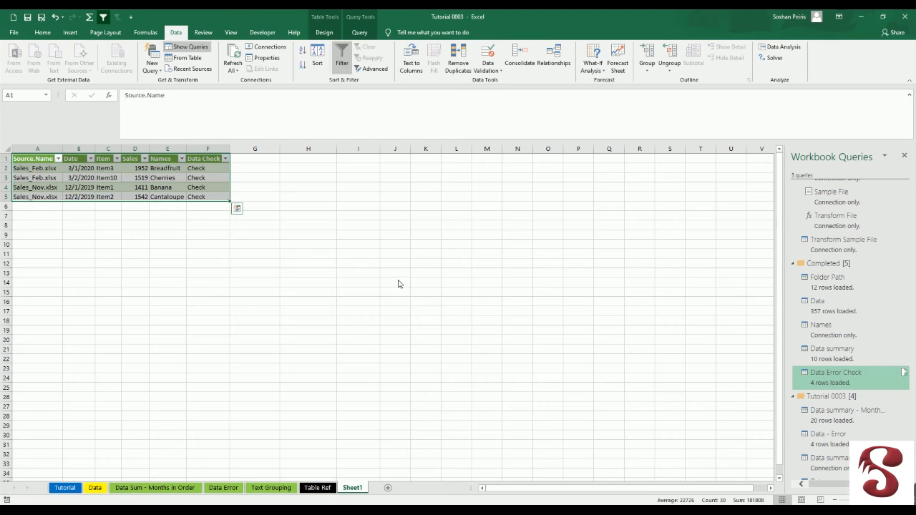
- Go to the "Adding Text.Combine with grouping feature" entry on the Tutorial sheet
{"action": "left_click", "coordinate": [247, 291]}
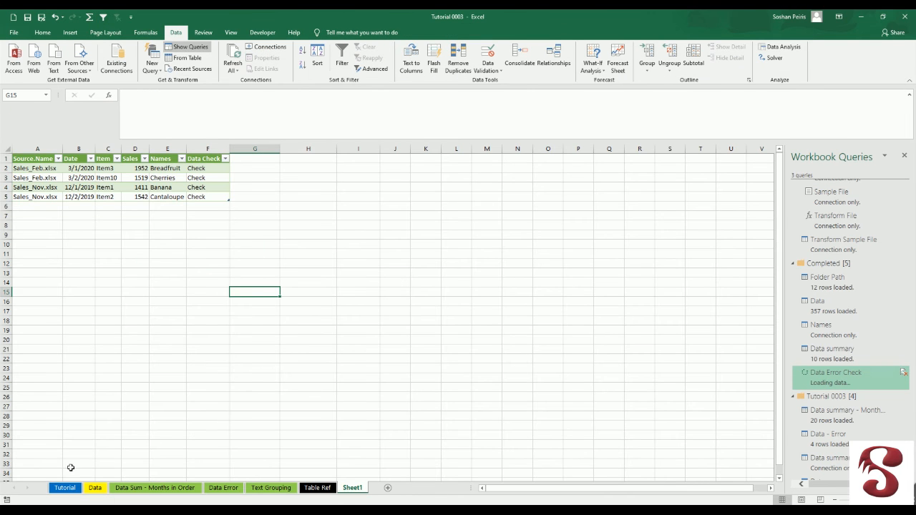
{"action": "left_click", "coordinate": [64, 488]}
{"action": "left_click", "coordinate": [199, 398]}
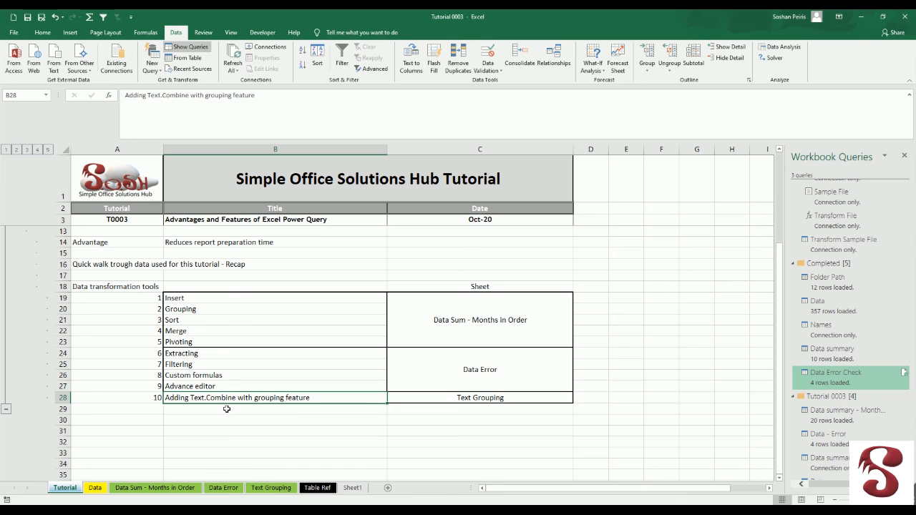
{"action": "left_click", "coordinate": [199, 400]}
{"action": "left_click", "coordinate": [263, 398]}
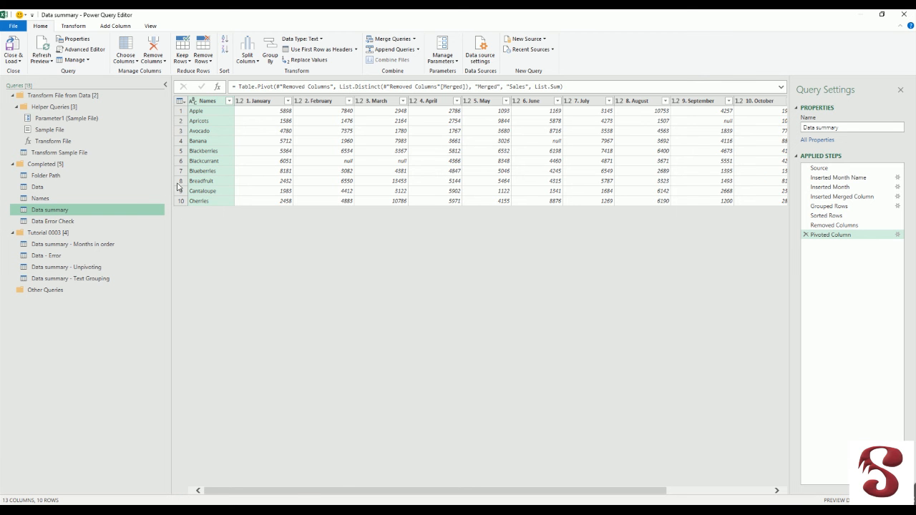
- Review the Data query and the Grouped Rows step of the Data summary query in the Power Query Editor
{"action": "left_click", "coordinate": [37, 187]}
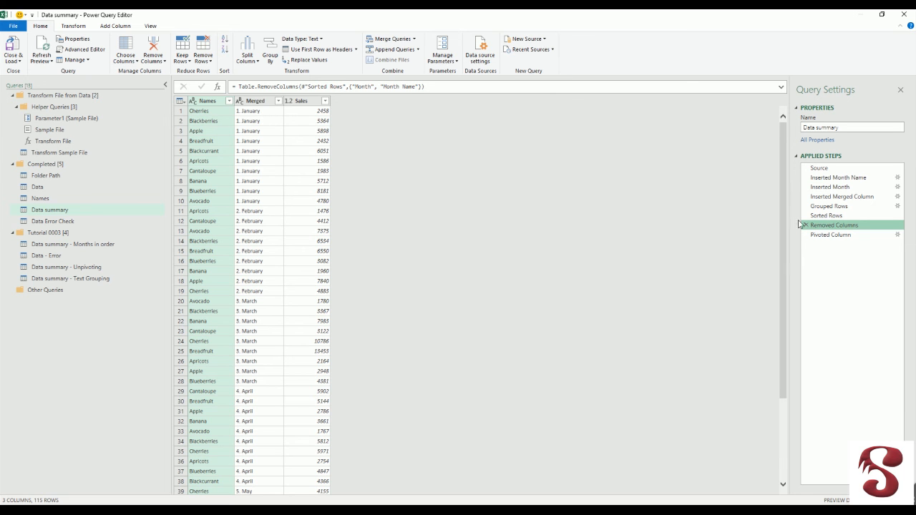
{"action": "left_click", "coordinate": [837, 207]}
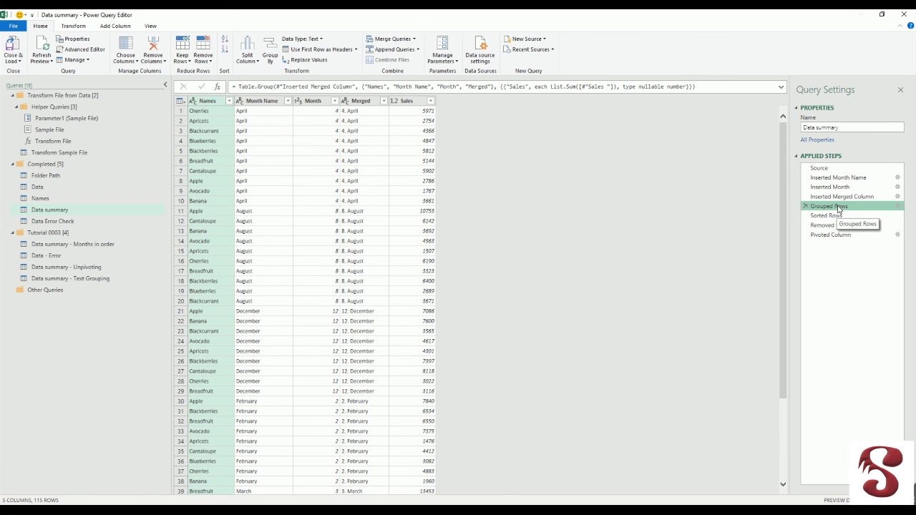
- Create a reference to the Data summary query and delete that new query
{"action": "right_click", "coordinate": [40, 211]}
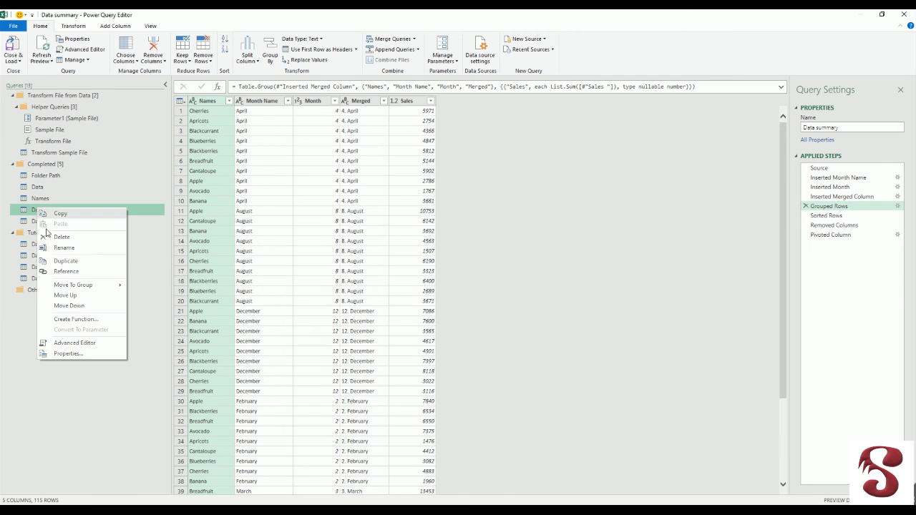
{"action": "left_click", "coordinate": [71, 272]}
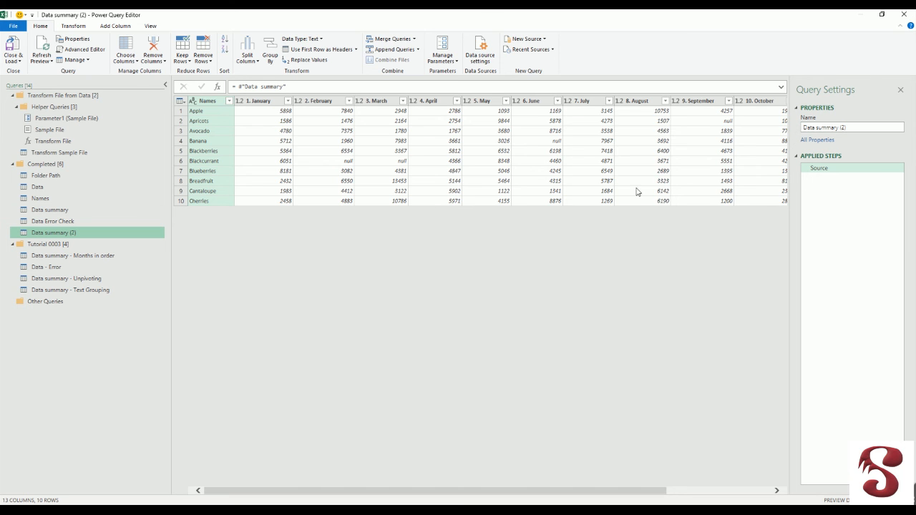
{"action": "right_click", "coordinate": [57, 233]}
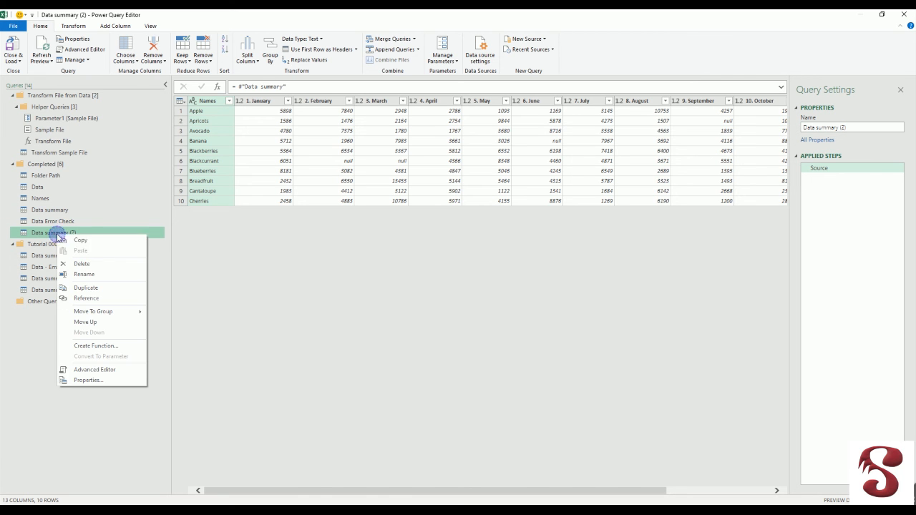
{"action": "left_click", "coordinate": [87, 265]}
{"action": "left_click", "coordinate": [494, 274]}
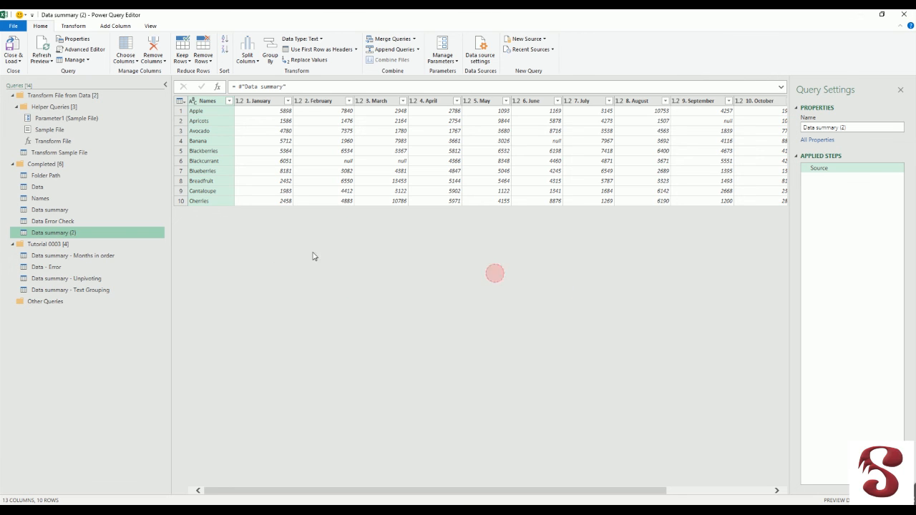
- Duplicate the Data summary query and rename the copy Data summary combined
{"action": "right_click", "coordinate": [53, 209]}
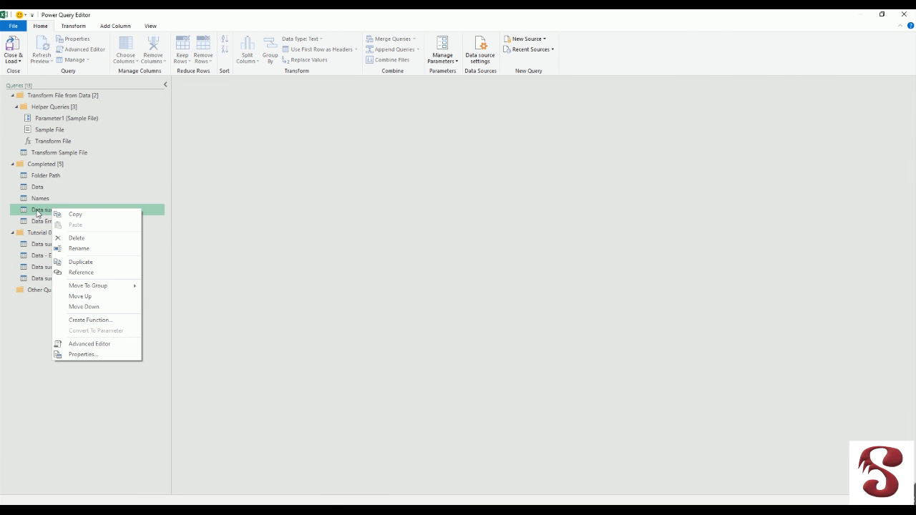
{"action": "left_click", "coordinate": [81, 273]}
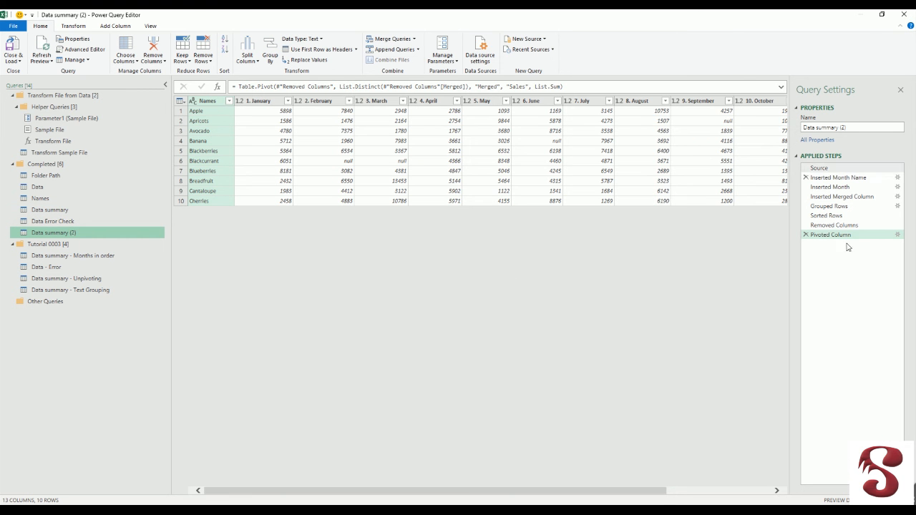
{"action": "double_click", "coordinate": [843, 128]}
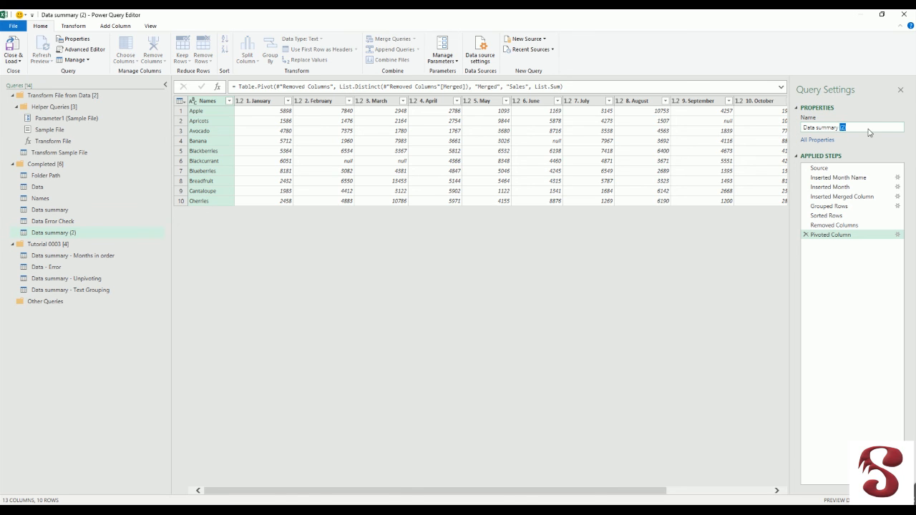
{"action": "type", "text": "combined"}
{"action": "key", "text": "Return"}
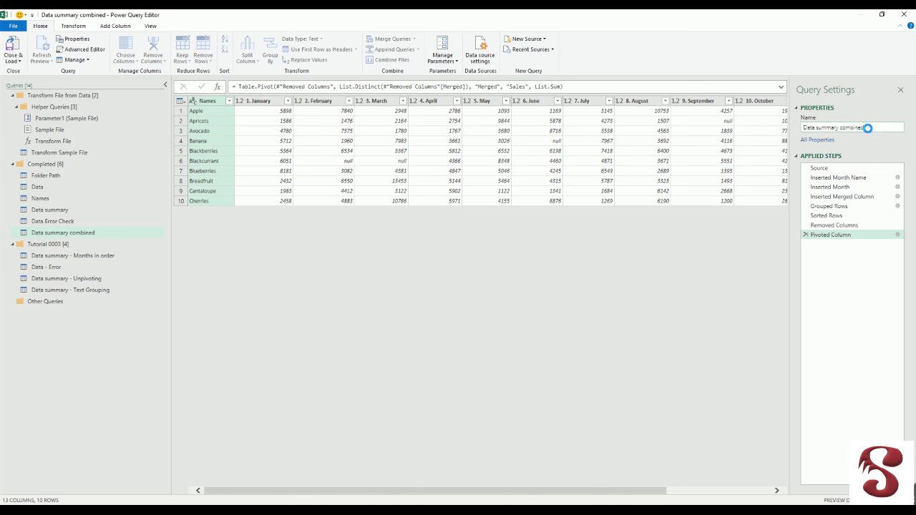
- Delete the Pivoted Column step from the Data summary combined query and select the Merged column
{"action": "left_click", "coordinate": [805, 234]}
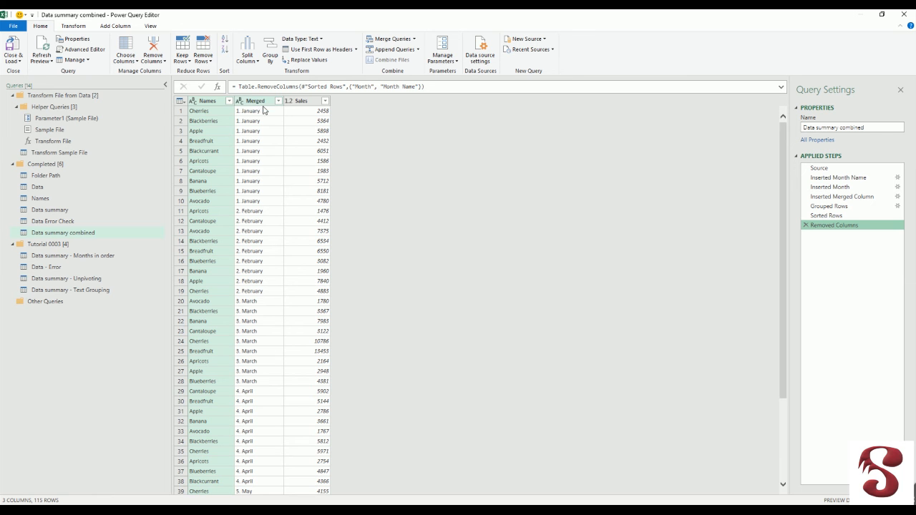
{"action": "left_click", "coordinate": [217, 103]}
{"action": "left_click", "coordinate": [262, 103]}
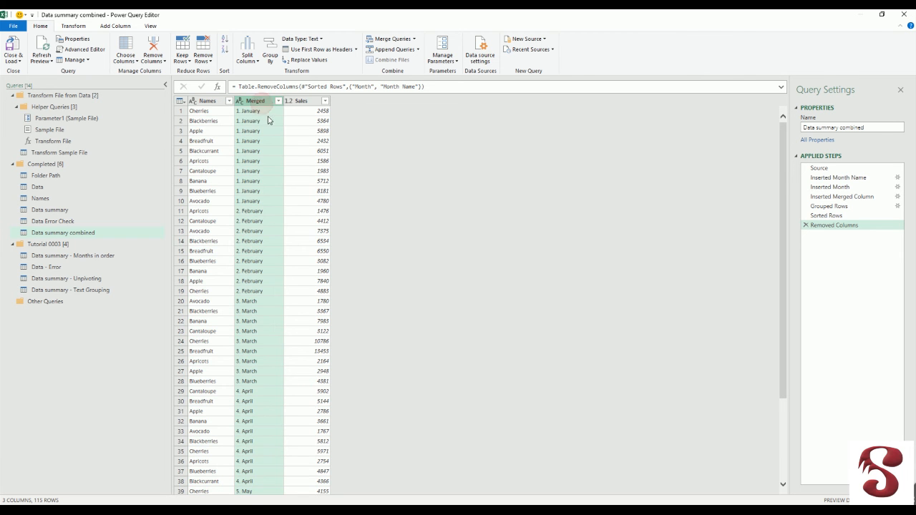
- Review the Names and Merged columns and the results of the Grouped Rows, Sorted Rows and Removed Columns steps
{"action": "left_click", "coordinate": [212, 101]}
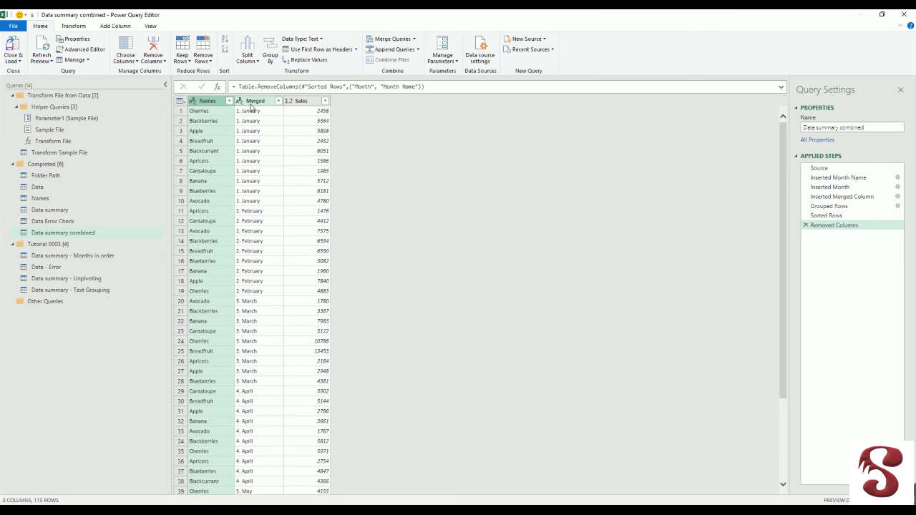
{"action": "left_click", "coordinate": [254, 106]}
{"action": "left_click", "coordinate": [820, 207]}
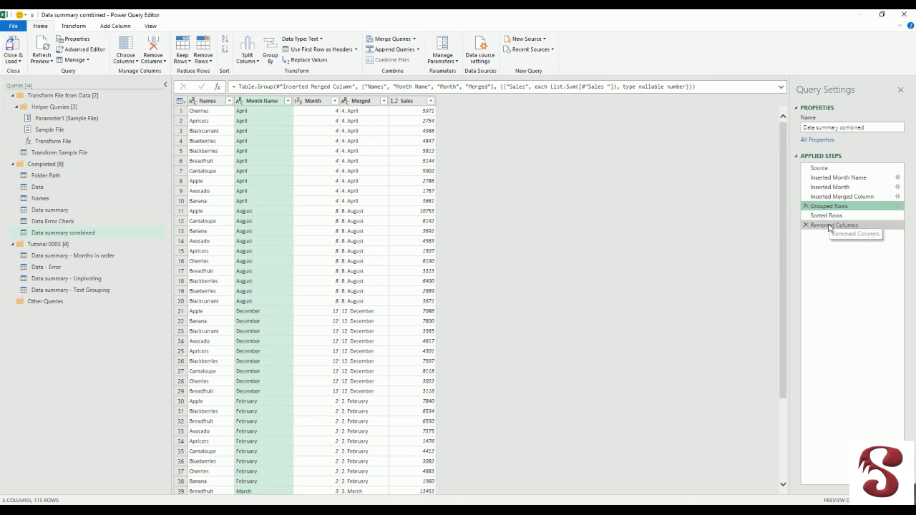
{"action": "left_click", "coordinate": [826, 216]}
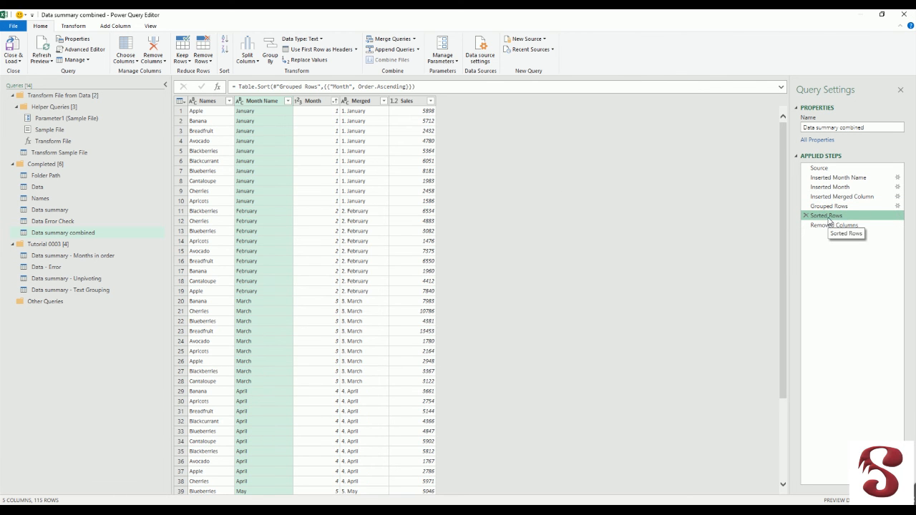
{"action": "left_click", "coordinate": [836, 226]}
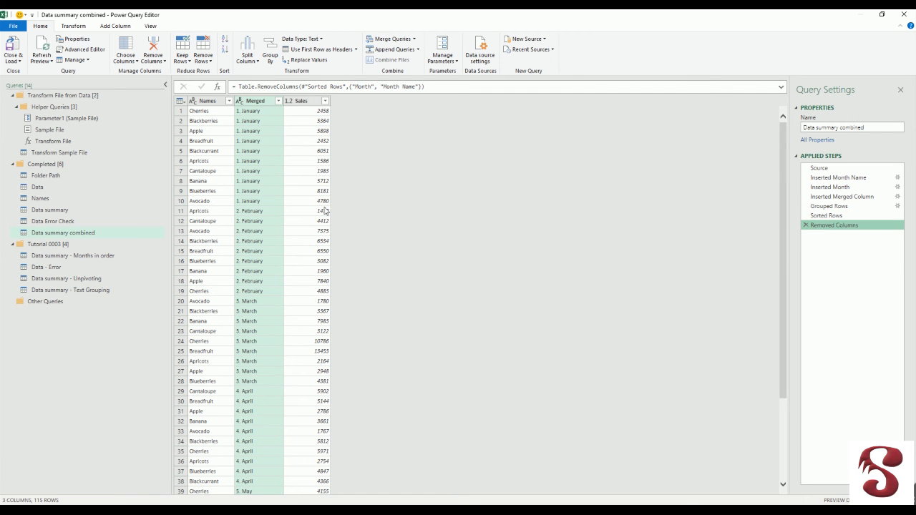
- Set up an advanced Group By on the query with Names and Merged as the grouping columns
{"action": "left_click", "coordinate": [71, 26]}
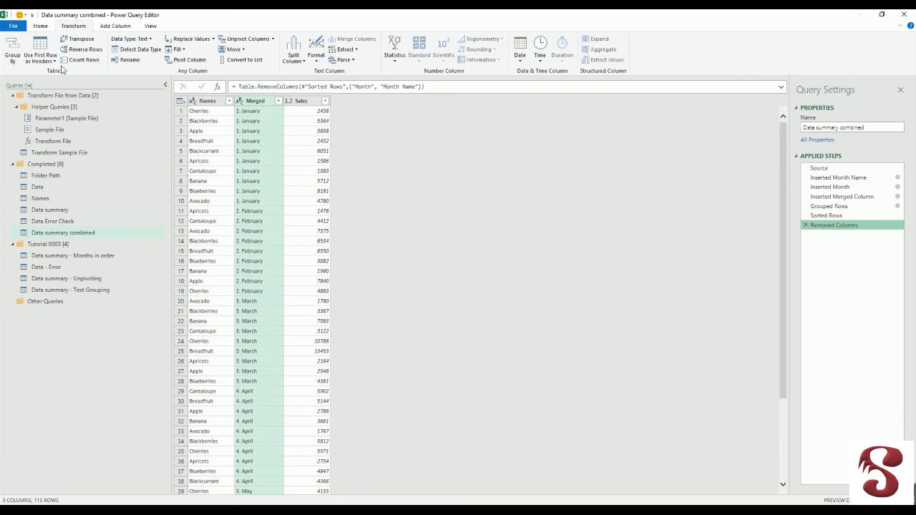
{"action": "left_click", "coordinate": [16, 46]}
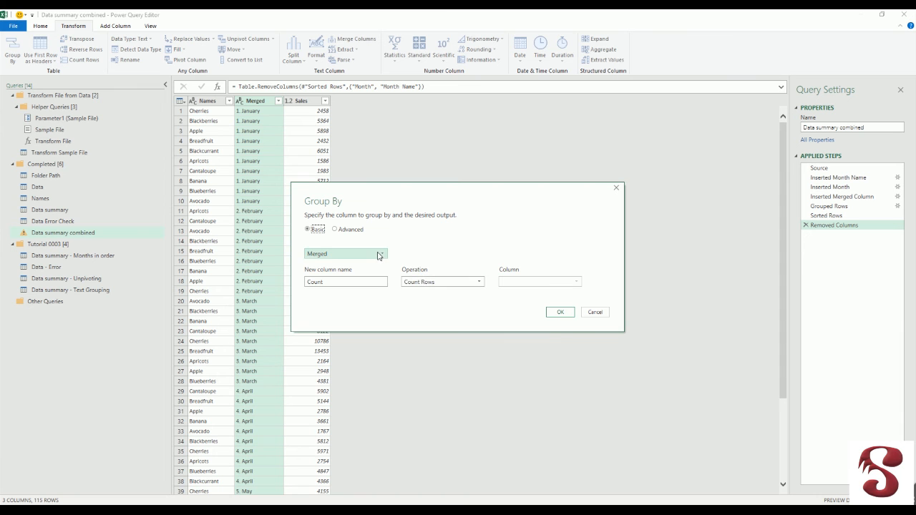
{"action": "left_click", "coordinate": [342, 230]}
{"action": "left_click", "coordinate": [358, 255]}
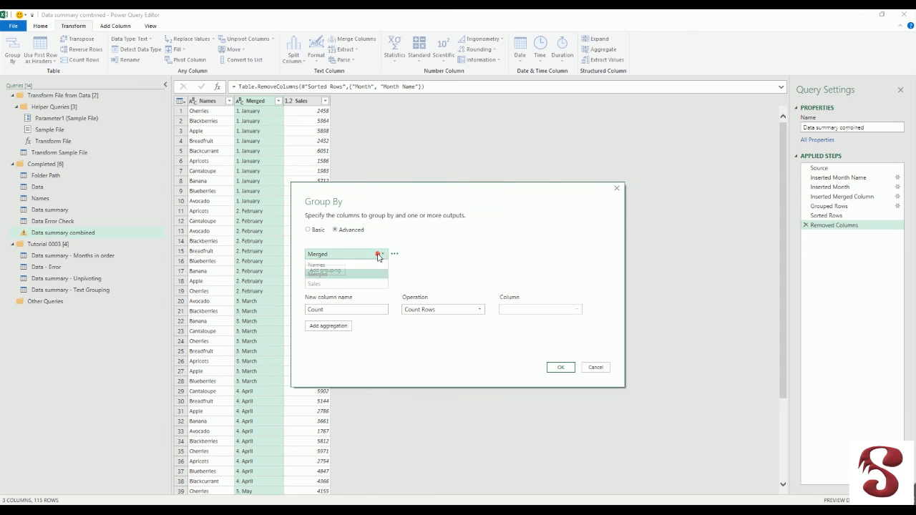
{"action": "left_click", "coordinate": [362, 264]}
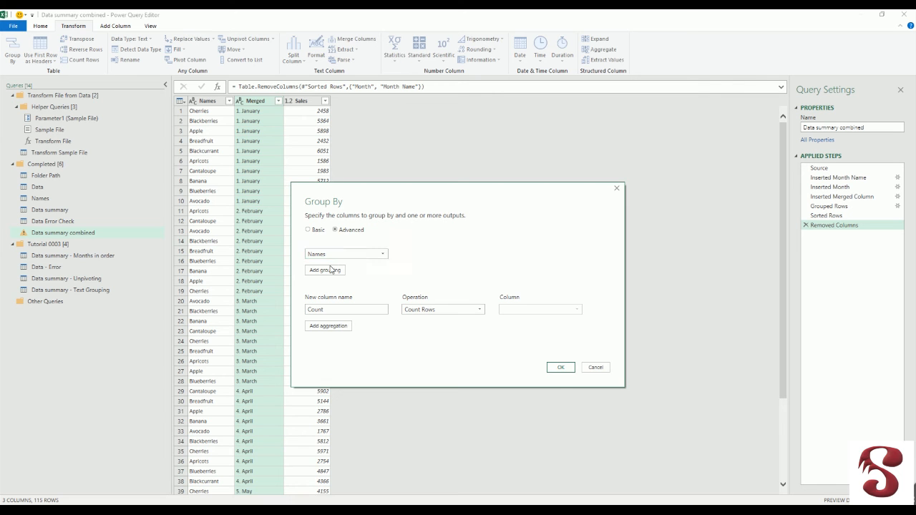
{"action": "left_click", "coordinate": [331, 270]}
{"action": "left_click", "coordinate": [355, 271]}
{"action": "left_click", "coordinate": [347, 291]}
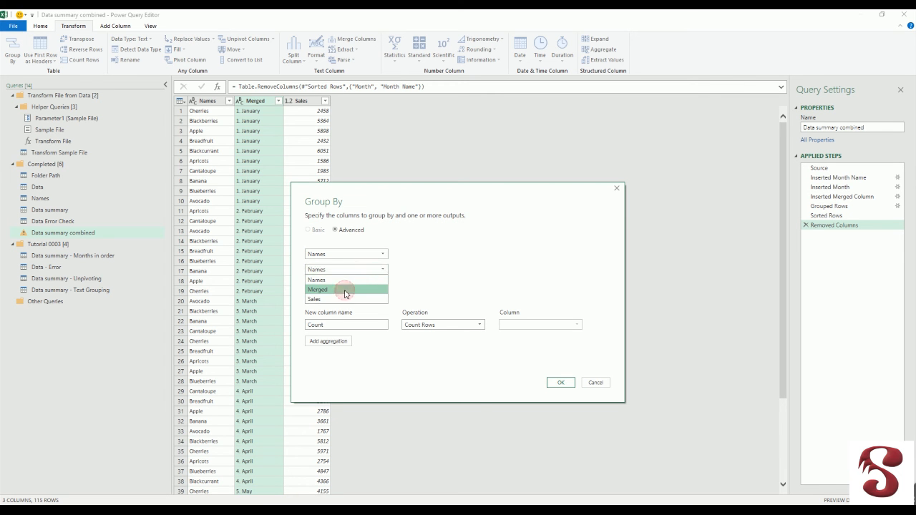
- Aggregate the Sales column with Sum into a new column named Sales and apply the grouping
{"action": "left_click", "coordinate": [419, 326]}
{"action": "left_click", "coordinate": [418, 335]}
{"action": "left_click", "coordinate": [523, 325]}
{"action": "left_click", "coordinate": [535, 355]}
{"action": "double_click", "coordinate": [341, 326]}
{"action": "type", "text": "Sal"}
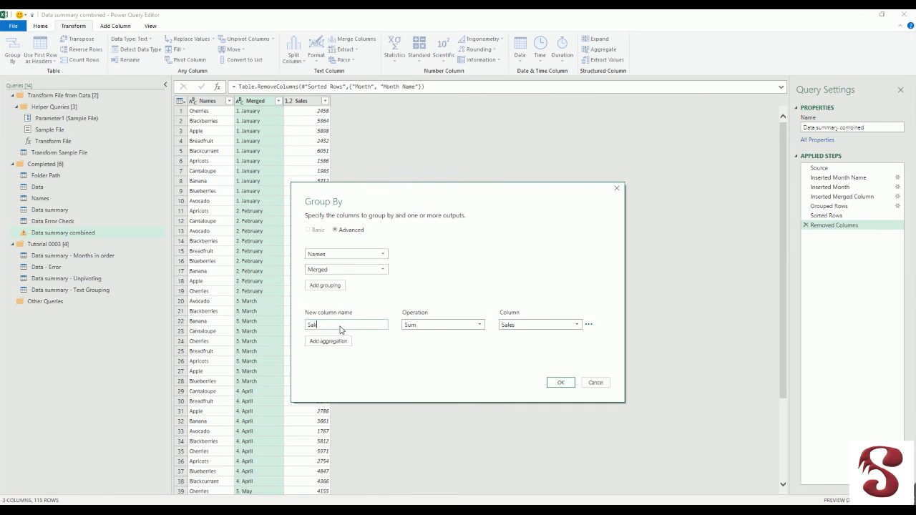
{"action": "type", "text": "es"}
{"action": "left_click", "coordinate": [559, 382]}
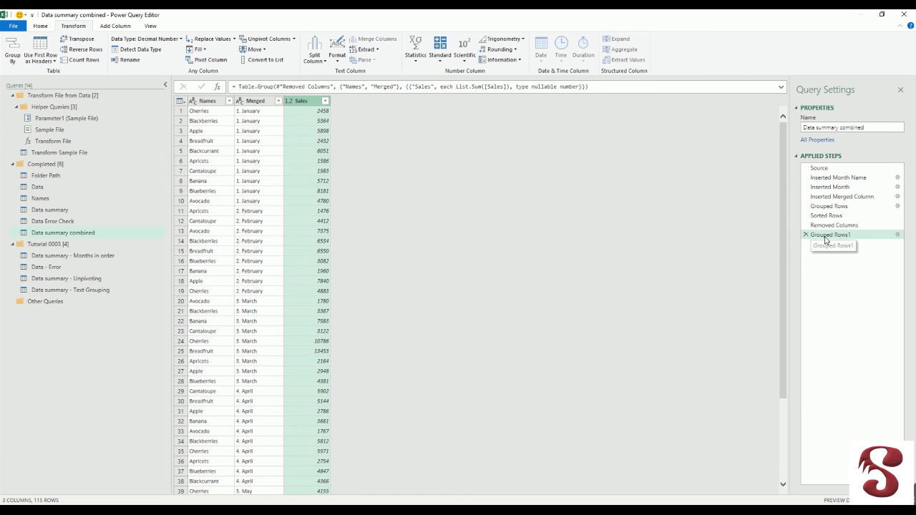
- Open the query's code in the Advanced Editor and examine the Names and Merged grouping keys in the Grouped Rows1 line
{"action": "left_click", "coordinate": [151, 26]}
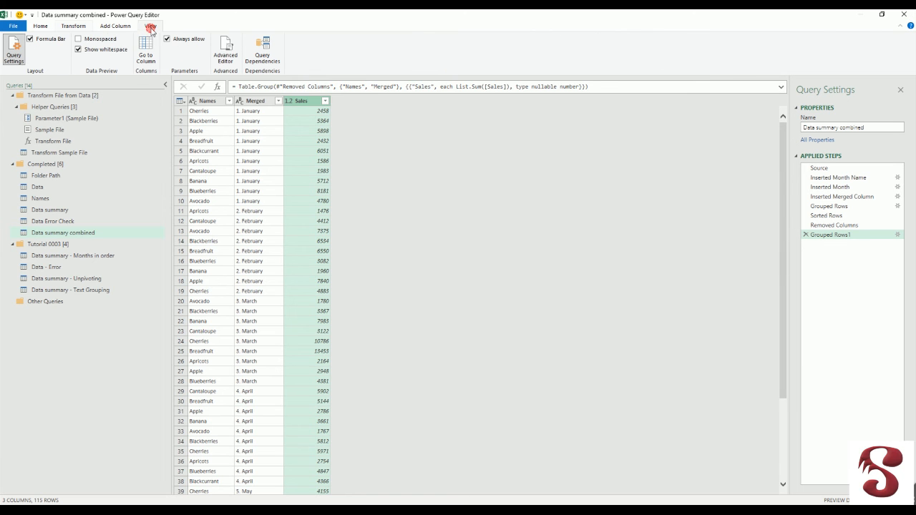
{"action": "left_click", "coordinate": [226, 50]}
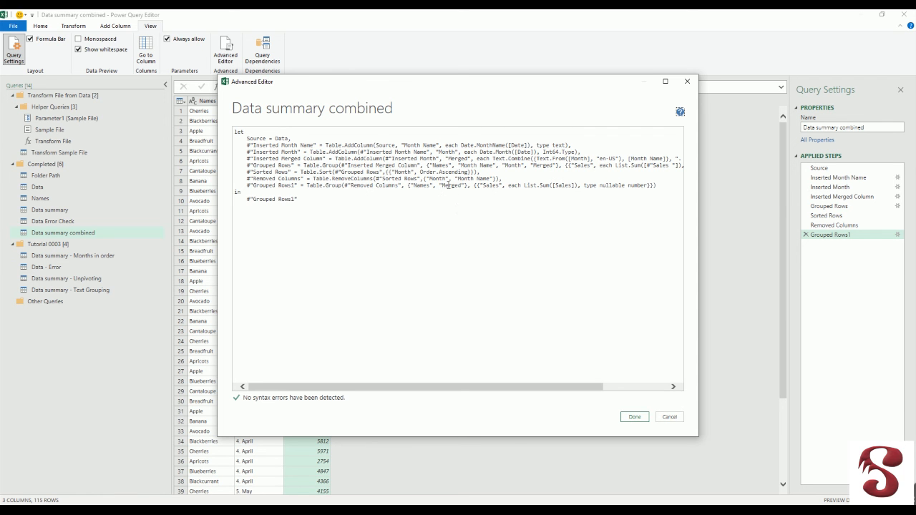
{"action": "left_click_drag", "start_coordinate": [416, 81], "coordinate": [403, 104]}
{"action": "left_click_drag", "start_coordinate": [235, 208], "coordinate": [287, 209]}
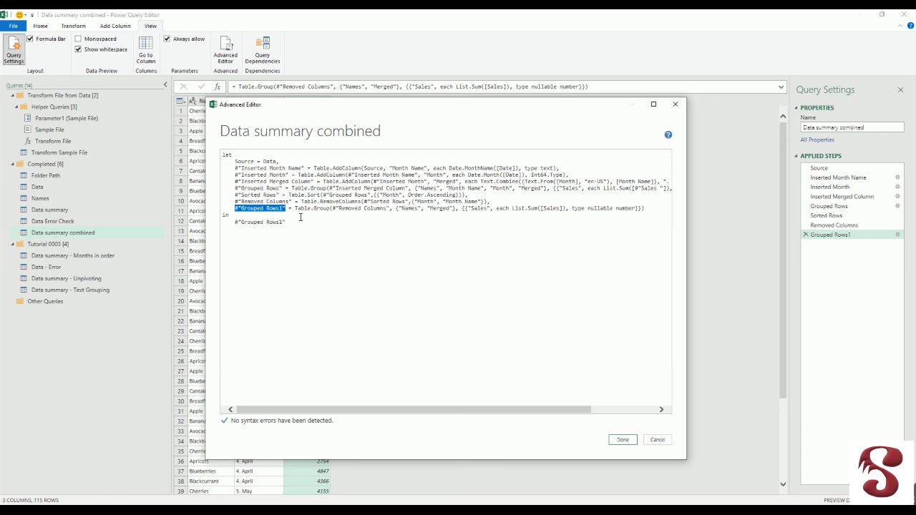
{"action": "left_click", "coordinate": [406, 210]}
{"action": "left_click_drag", "start_coordinate": [401, 209], "coordinate": [421, 209]}
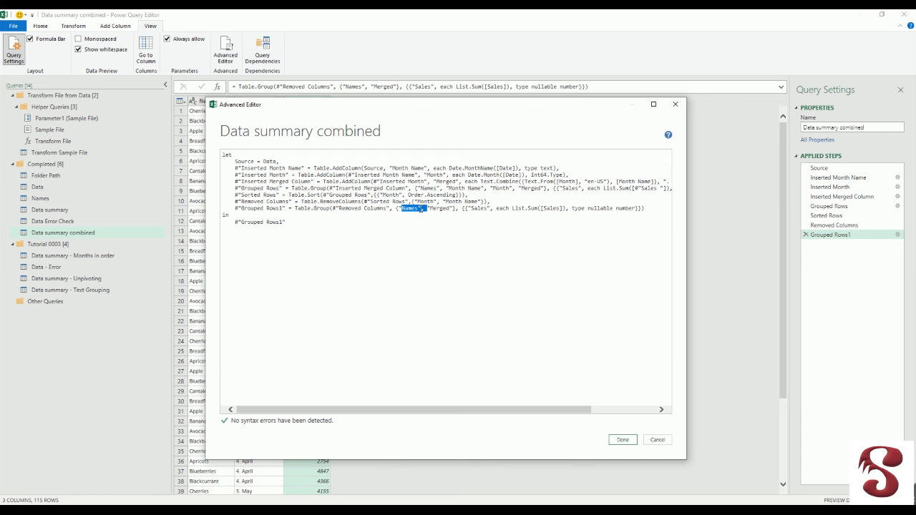
{"action": "double_click", "coordinate": [438, 208]}
{"action": "left_click_drag", "start_coordinate": [424, 115], "coordinate": [573, 154]}
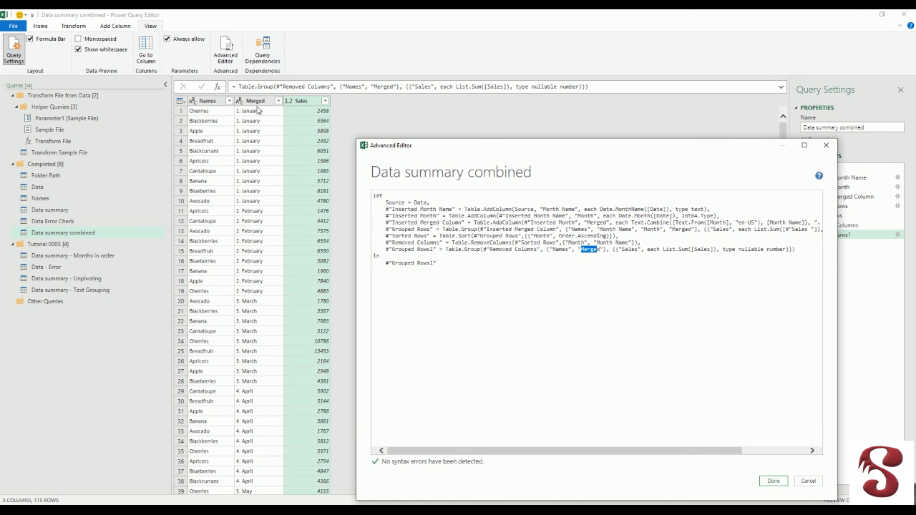
{"action": "left_click", "coordinate": [591, 172]}
{"action": "left_click_drag", "start_coordinate": [534, 148], "coordinate": [465, 136]}
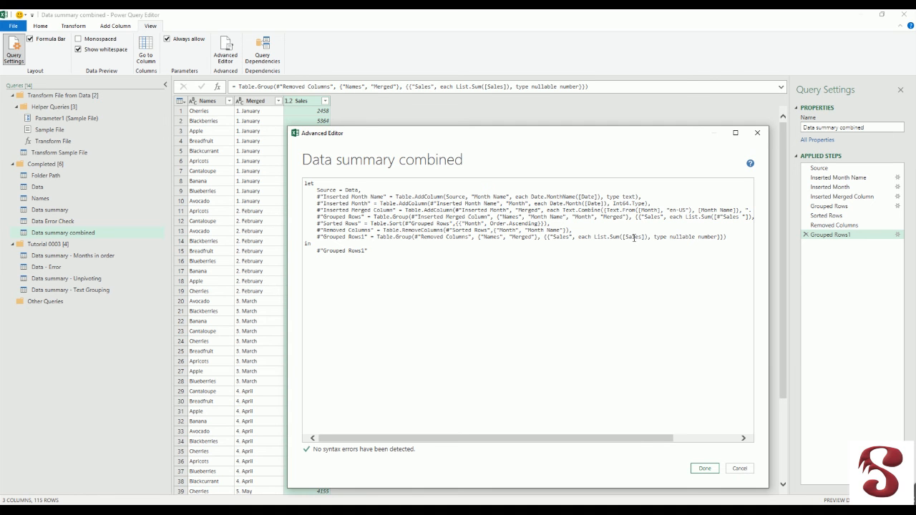
- Remove "Merged" from the grouping keys of the Grouped Rows1 line, leaving only "Names"
{"action": "left_click_drag", "start_coordinate": [509, 239], "coordinate": [514, 238]}
{"action": "left_click", "coordinate": [510, 240]}
{"action": "double_click", "coordinate": [534, 239]}
{"action": "left_click", "coordinate": [536, 251]}
{"action": "key", "text": "shift+Left"}
{"action": "key", "text": "shift+Left"}
{"action": "key", "text": "shift+Left"}
{"action": "key", "text": "shift+Left"}
{"action": "key", "text": "shift+Left"}
{"action": "key", "text": "shift+Left"}
{"action": "key", "text": "shift+Left"}
{"action": "key", "text": "shift+Left"}
{"action": "key", "text": "BackSpace"}
{"action": "key", "text": "BackSpace"}
{"action": "key", "text": "BackSpace"}
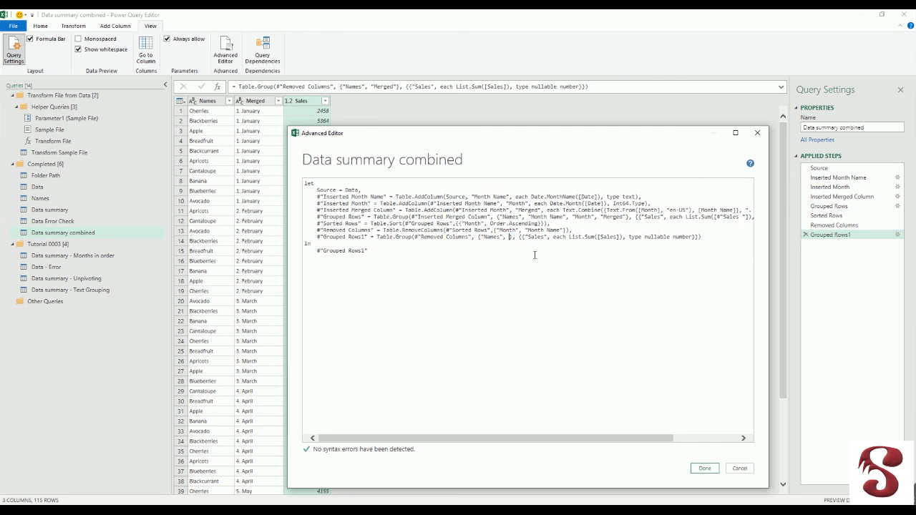
- Begin a new aggregation ahead of "Sales" in the Grouped Rows1 line by inserting "Merged", each
{"action": "left_click", "coordinate": [521, 238]}
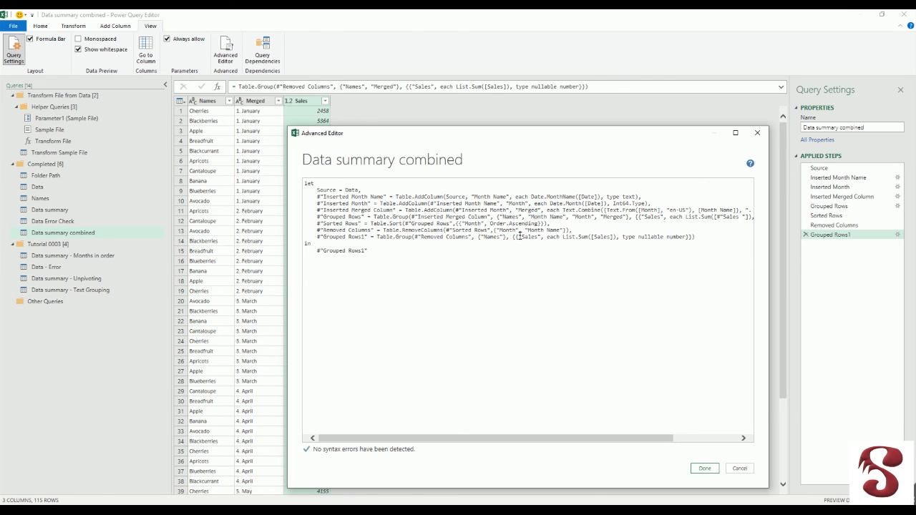
{"action": "type", "text": "Merged\""}
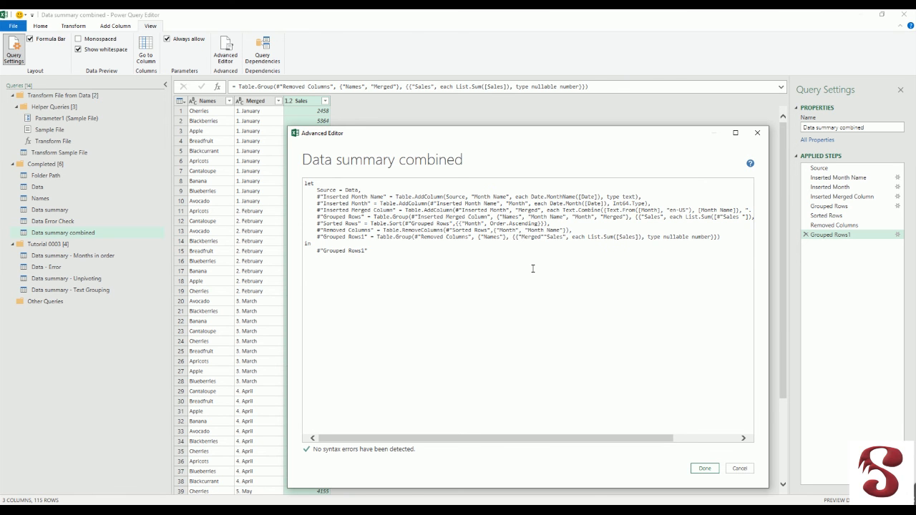
{"action": "type", "text": ","}
{"action": "left_click", "coordinate": [545, 238]}
{"action": "type", "text": "\""}
{"action": "type", "text": "each "}
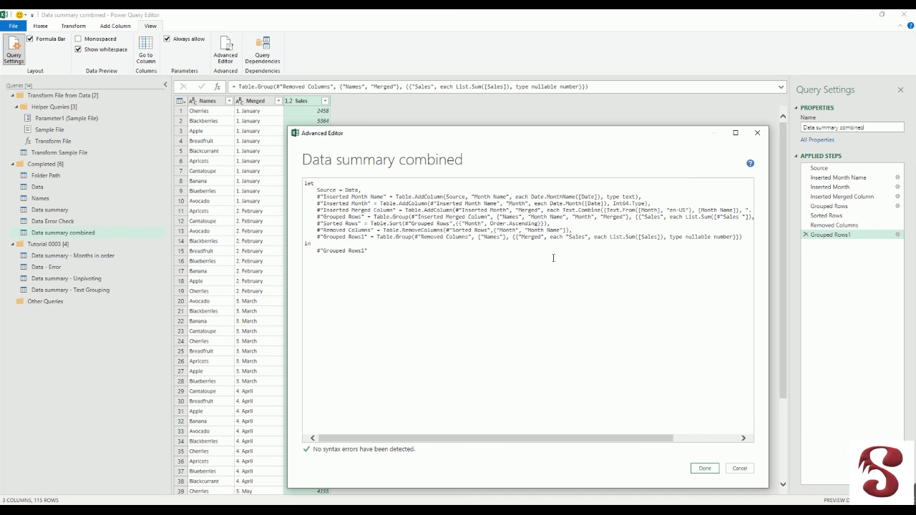
- Add the Text.Combine function to the new aggregation with [Merged] as its first argument
{"action": "type", "text": "Text.Combin"}
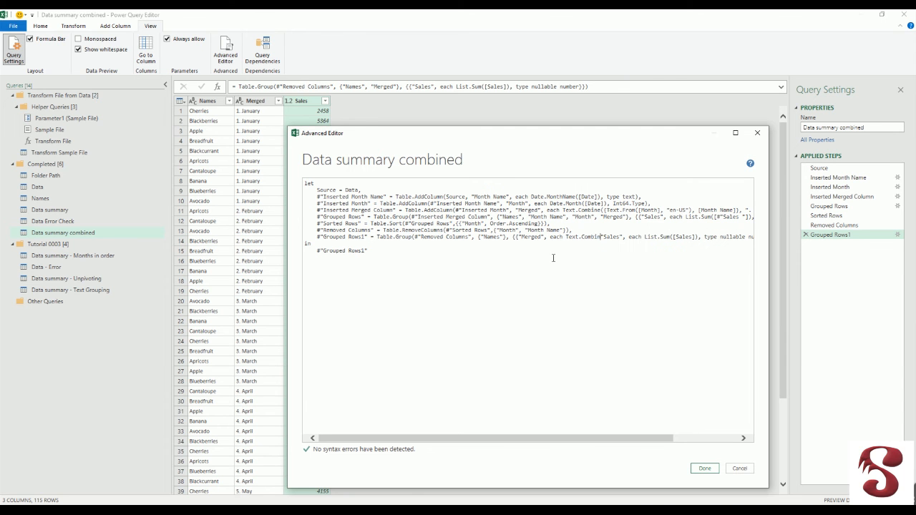
{"action": "type", "text": "e( "}
{"action": "type", "text": "["}
{"action": "key", "text": "BackSpace"}
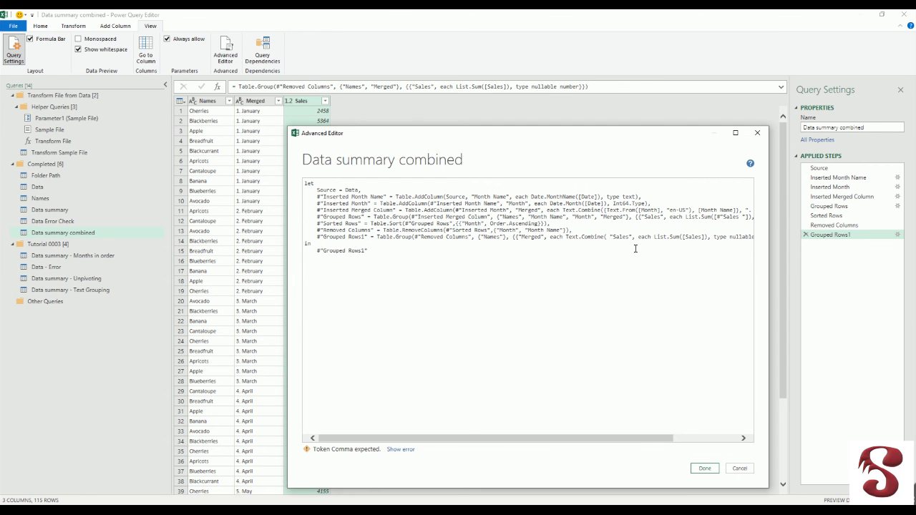
{"action": "key", "text": "BackSpace"}
{"action": "type", "text": "[Merged"}
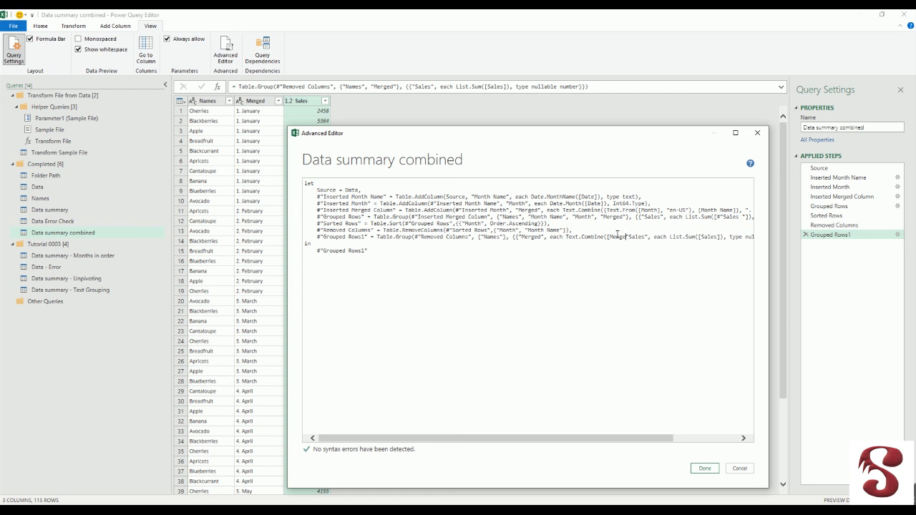
{"action": "type", "text": "]"}
{"action": "type", "text": "]"}
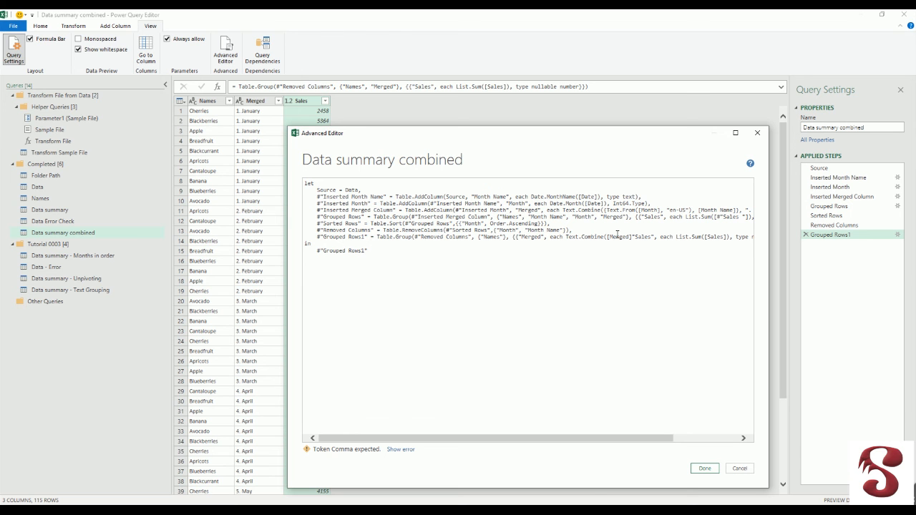
- Give Text.Combine the separator " ," as its second argument and close the function's parenthesis
{"action": "type", "text": ","}
{"action": "key", "text": "BackSpace"}
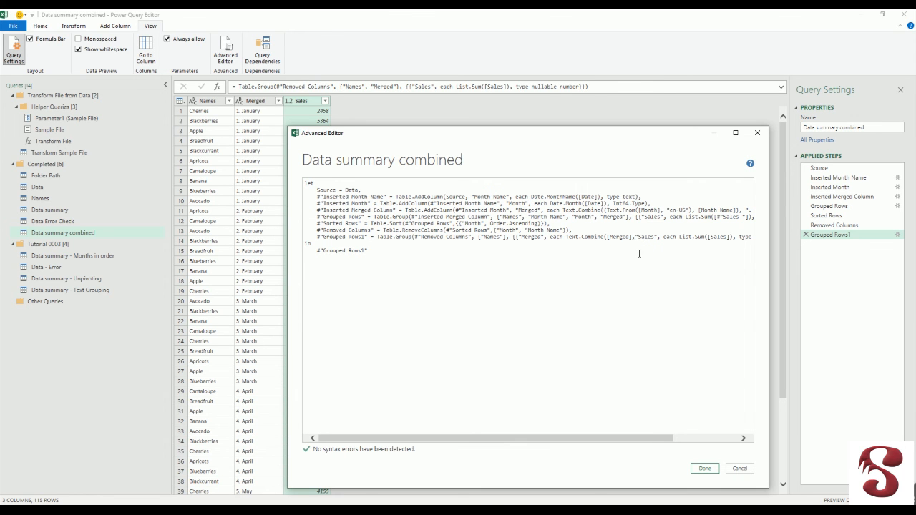
{"action": "key", "text": "Right"}
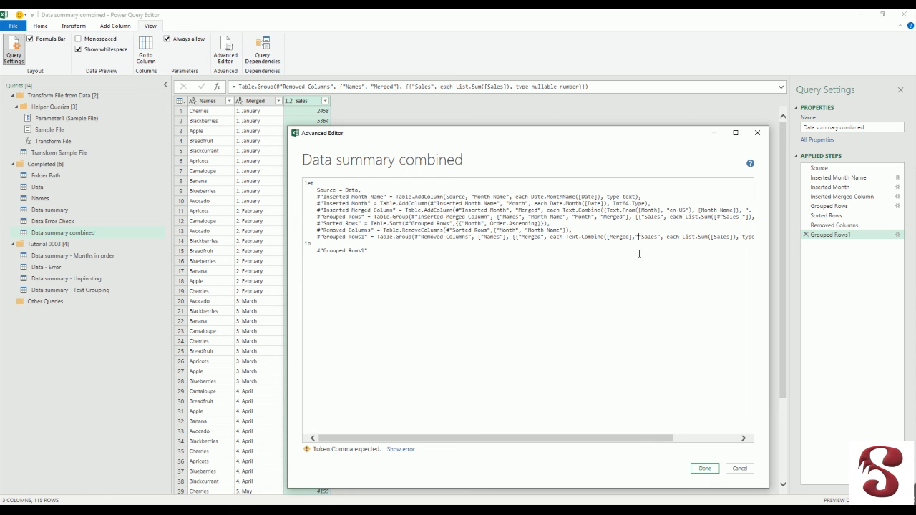
{"action": "type", "text": "\",\""}
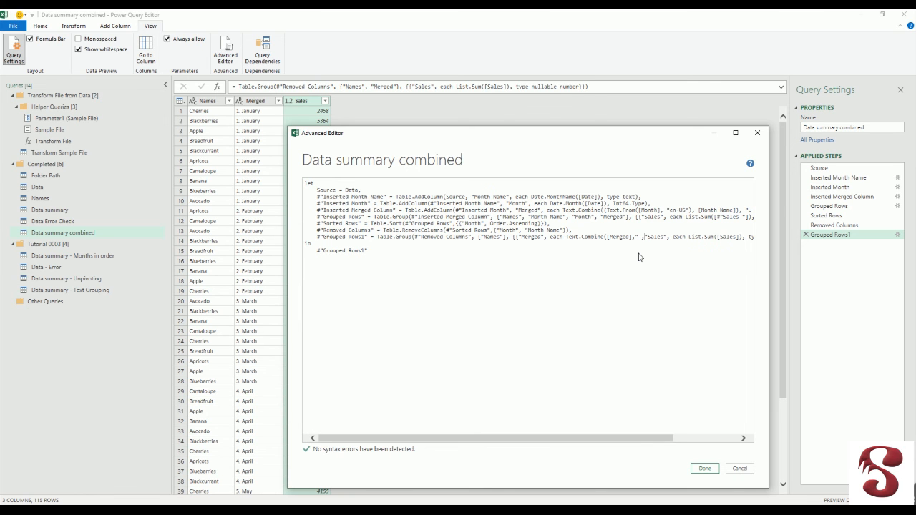
{"action": "type", "text": "\""}
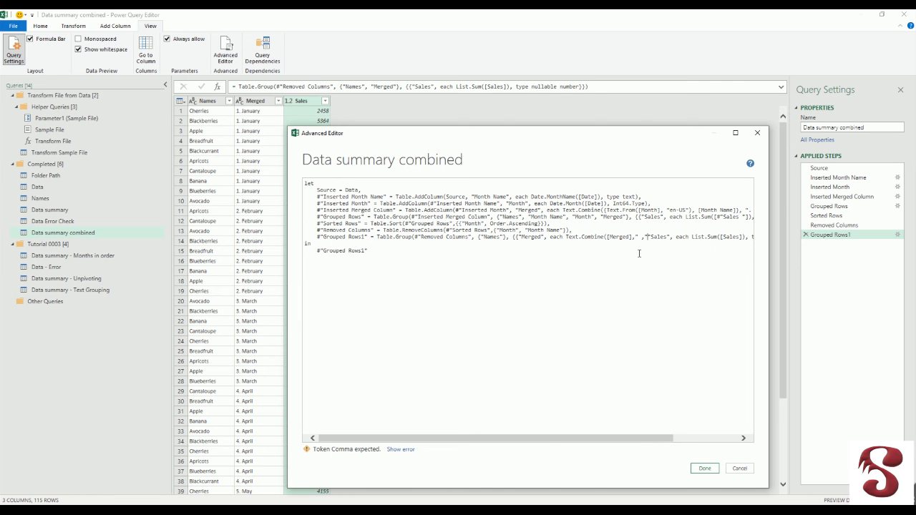
{"action": "type", "text": ")"}
- Append Text type to the Text.Combine aggregation and close it with a curly brace and comma before "Sales"
{"action": "type", "text": ","}
{"action": "type", "text": "Text"}
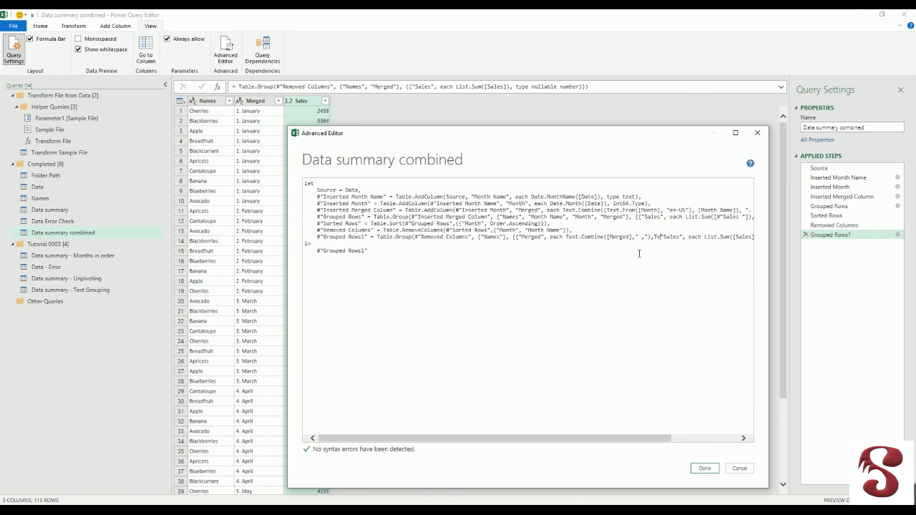
{"action": "type", "text": " type),"}
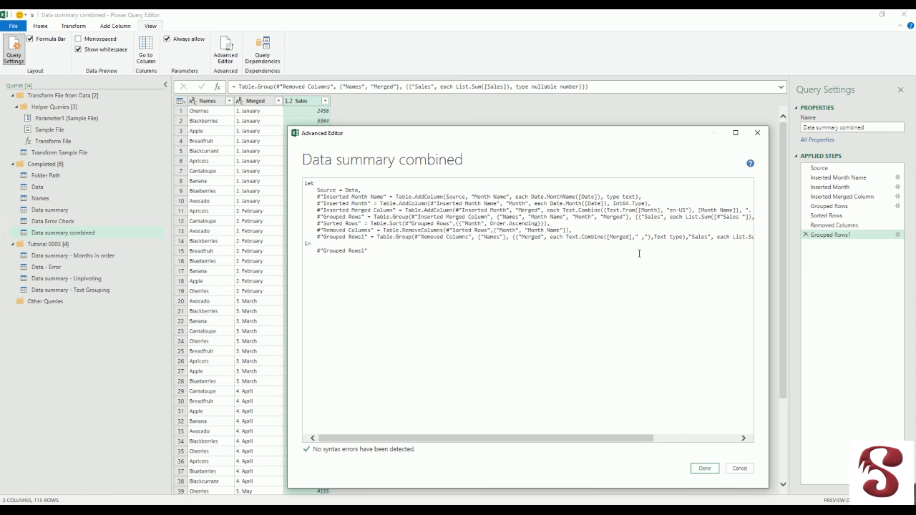
{"action": "left_click", "coordinate": [686, 237]}
{"action": "key", "text": "BackSpace"}
{"action": "type", "text": "}"}
{"action": "left_click_drag", "start_coordinate": [683, 237], "coordinate": [686, 238]}
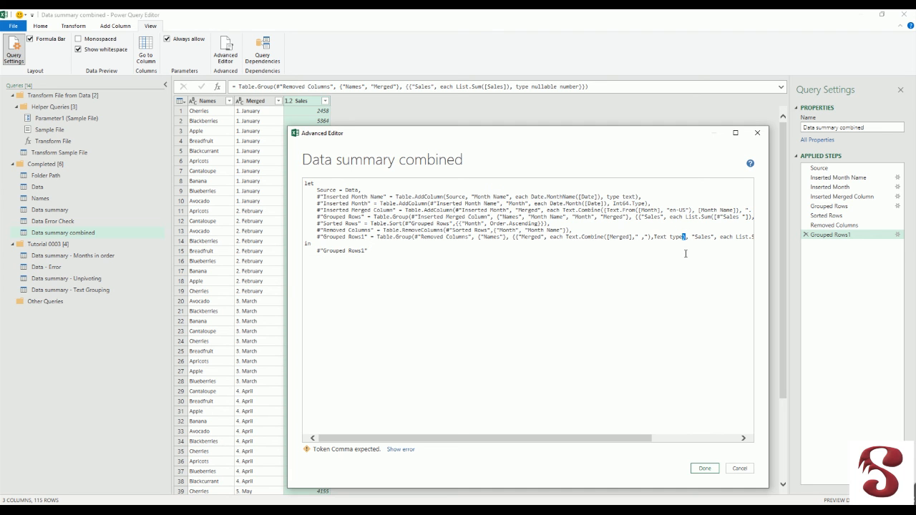
- Check the aggregation's opening brace and rename its output column to "Month" in the Grouped Rows1 line
{"action": "left_click_drag", "start_coordinate": [518, 237], "coordinate": [513, 238]}
{"action": "left_click_drag", "start_coordinate": [581, 438], "coordinate": [616, 438]}
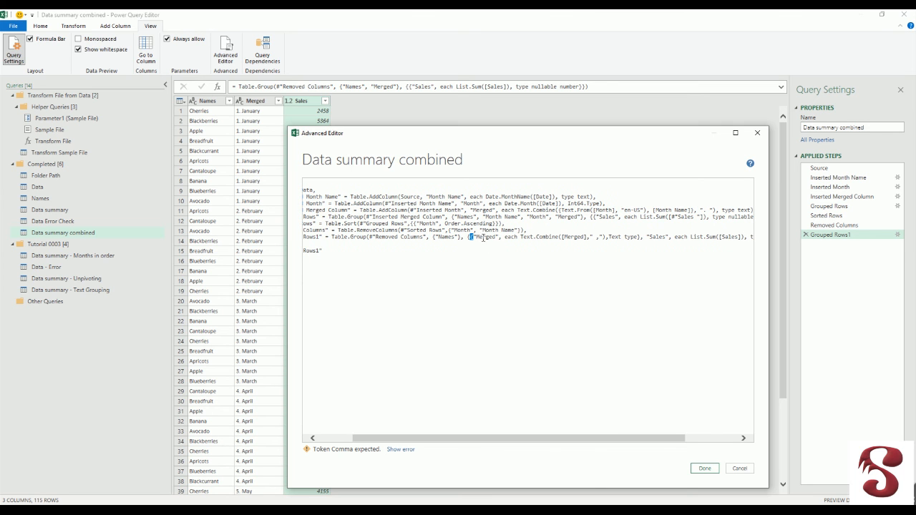
{"action": "left_click", "coordinate": [485, 240]}
{"action": "double_click", "coordinate": [486, 239]}
{"action": "type", "text": "Month"}
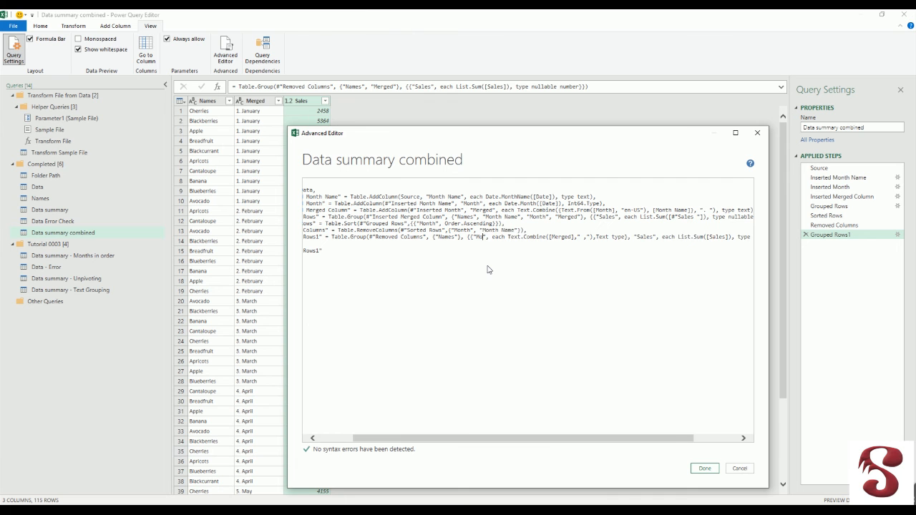
{"action": "left_click", "coordinate": [492, 243]}
{"action": "left_click", "coordinate": [489, 242]}
{"action": "left_click", "coordinate": [532, 236]}
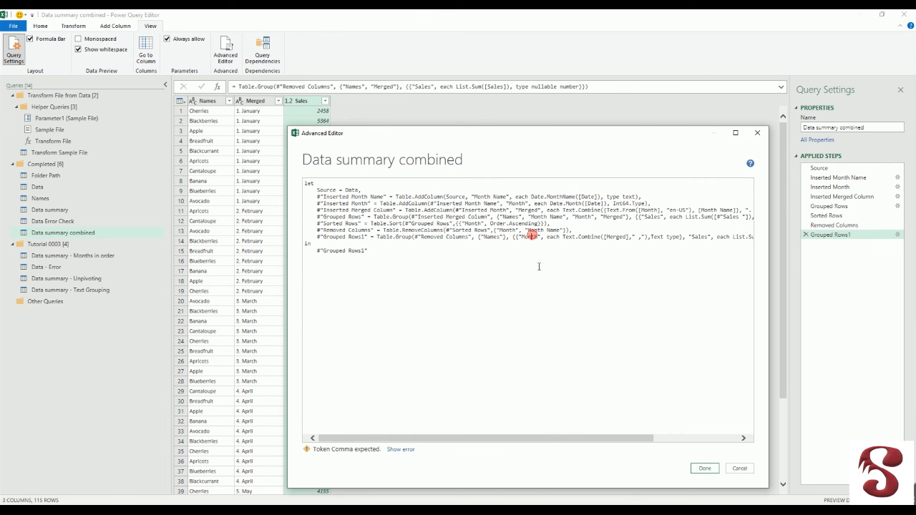
- Change the capitalised Text in the Month aggregation's type argument to lowercase text in the Grouped Rows1 line
{"action": "left_click", "coordinate": [616, 237]}
{"action": "left_click_drag", "start_coordinate": [605, 439], "coordinate": [627, 438]}
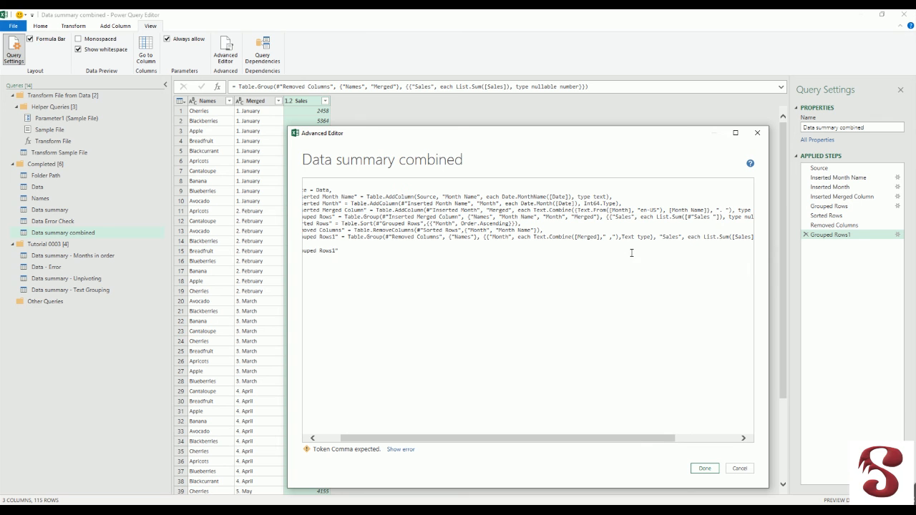
{"action": "double_click", "coordinate": [622, 238]}
{"action": "left_click", "coordinate": [626, 239]}
{"action": "key", "text": "BackSpace"}
{"action": "type", "text": "t"}
{"action": "left_click_drag", "start_coordinate": [620, 440], "coordinate": [652, 439]}
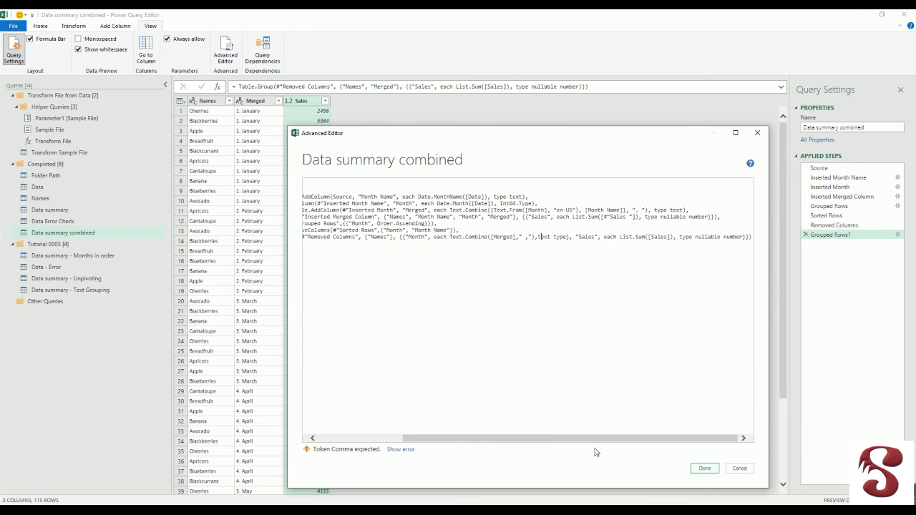
- Locate the syntax error and reorder the Month aggregation's type argument to read type text
{"action": "left_click", "coordinate": [403, 451]}
{"action": "left_click", "coordinate": [560, 237]}
{"action": "double_click", "coordinate": [560, 237]}
{"action": "left_click", "coordinate": [537, 237]}
{"action": "type", "text": "type t"}
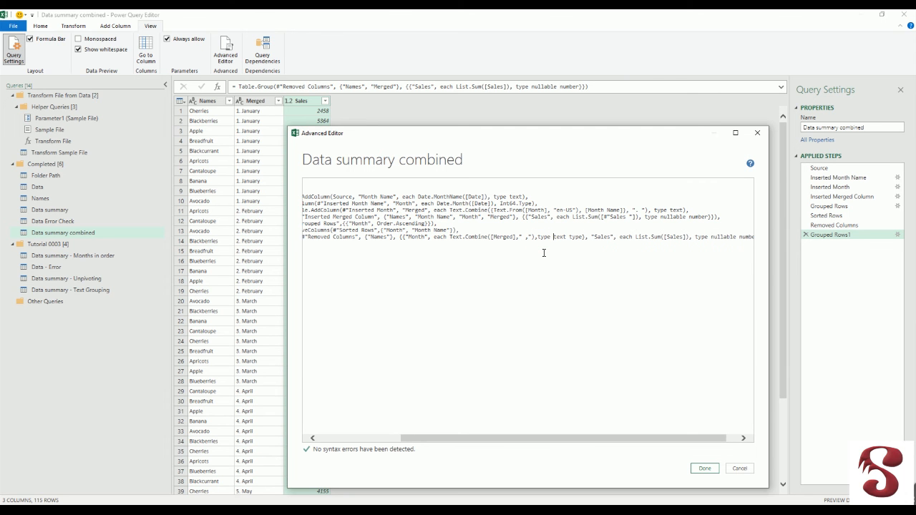
{"action": "key", "text": "BackSpace"}
{"action": "key", "text": "Right"}
{"action": "key", "text": "Right"}
{"action": "key", "text": "Delete"}
{"action": "key", "text": "Delete"}
{"action": "key", "text": "Delete"}
{"action": "key", "text": "Delete"}
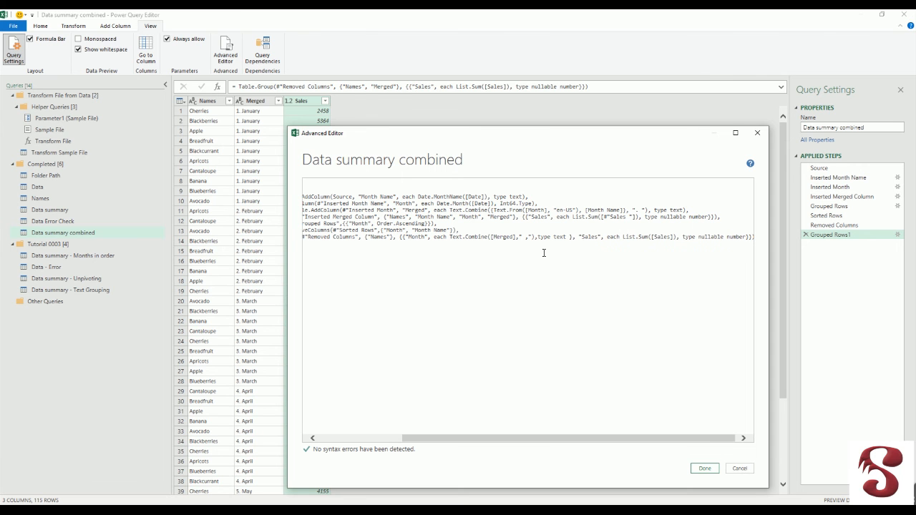
{"action": "key", "text": "Delete"}
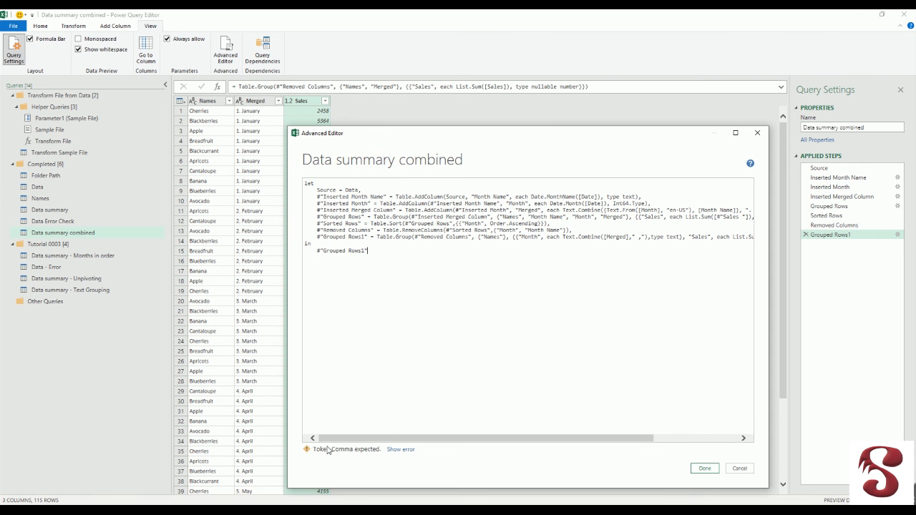
- Locate the remaining syntax error and insert an opening curly brace before "Sales" in the Grouped Rows1 line
{"action": "left_click", "coordinate": [401, 449]}
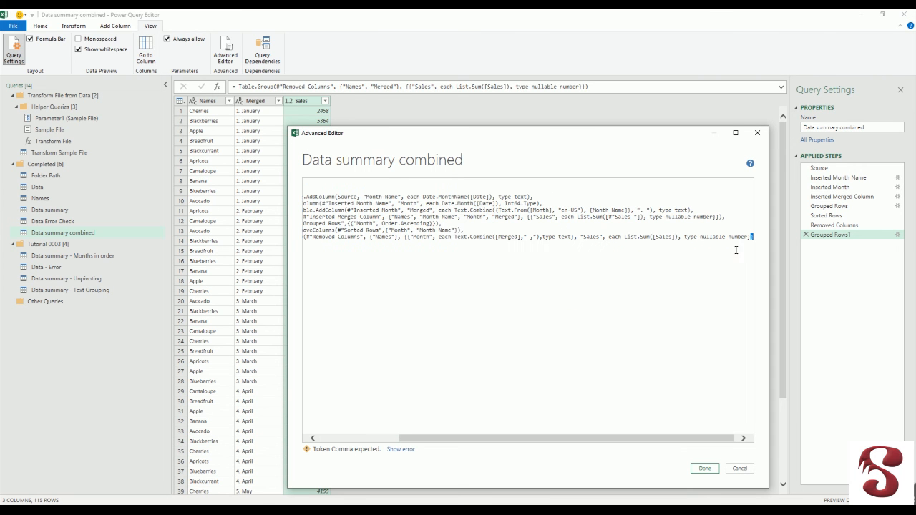
{"action": "left_click_drag", "start_coordinate": [654, 440], "coordinate": [658, 440]}
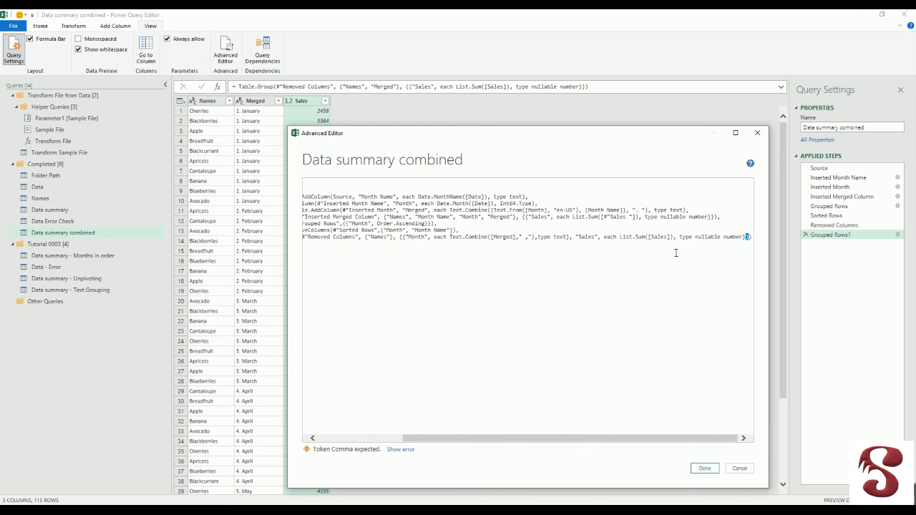
{"action": "left_click", "coordinate": [574, 237]}
{"action": "type", "text": "{"}
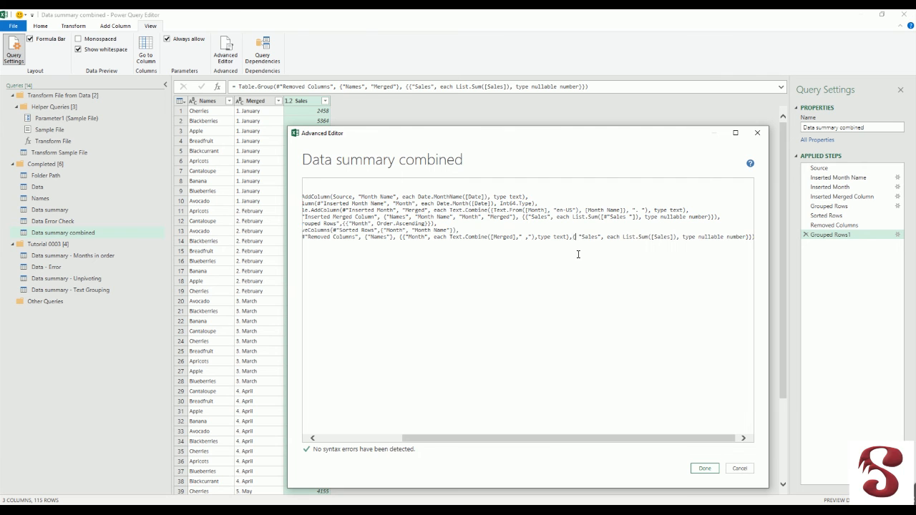
- Apply the edited query code and widen the Month column in the preview to fit its contents
{"action": "left_click", "coordinate": [605, 274]}
{"action": "left_click", "coordinate": [706, 469]}
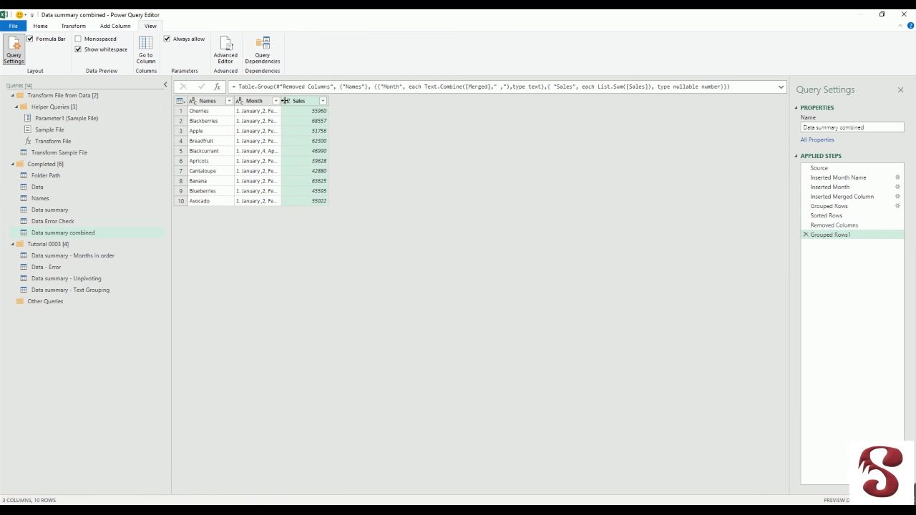
{"action": "double_click", "coordinate": [282, 100]}
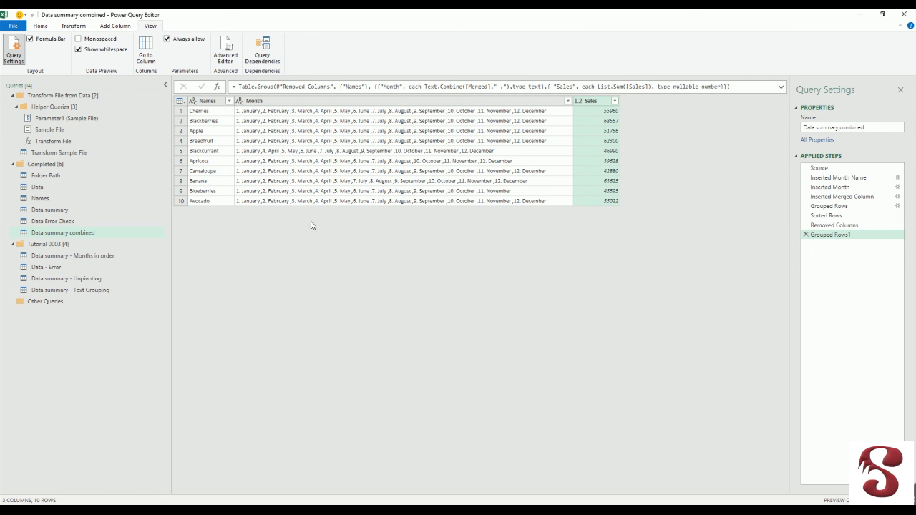
- Close and load the query to the workbook, and fit the loaded table's Month column to its contents
{"action": "left_click", "coordinate": [40, 26]}
{"action": "left_click", "coordinate": [12, 45]}
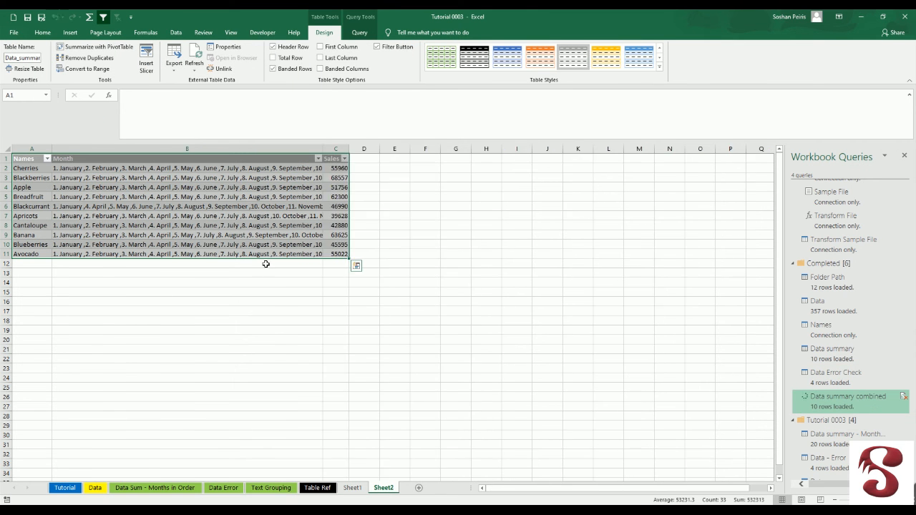
{"action": "double_click", "coordinate": [324, 152]}
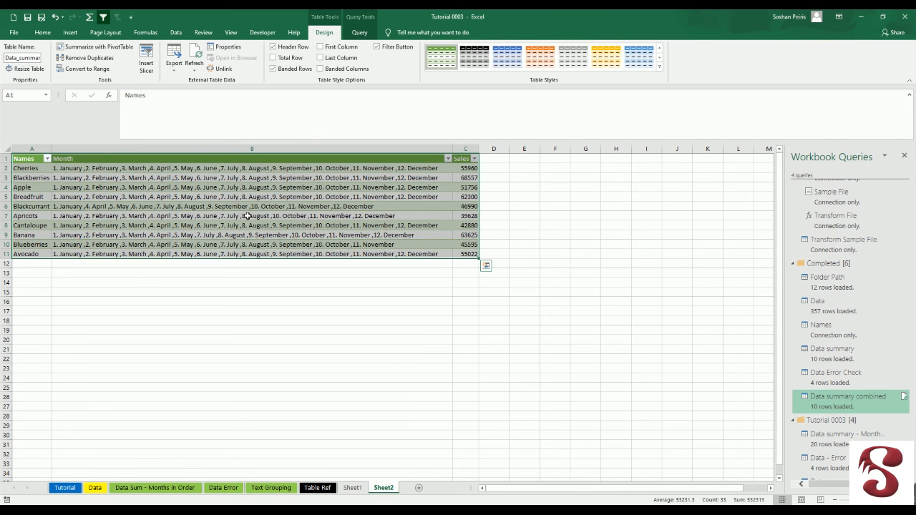
{"action": "left_click", "coordinate": [121, 165]}
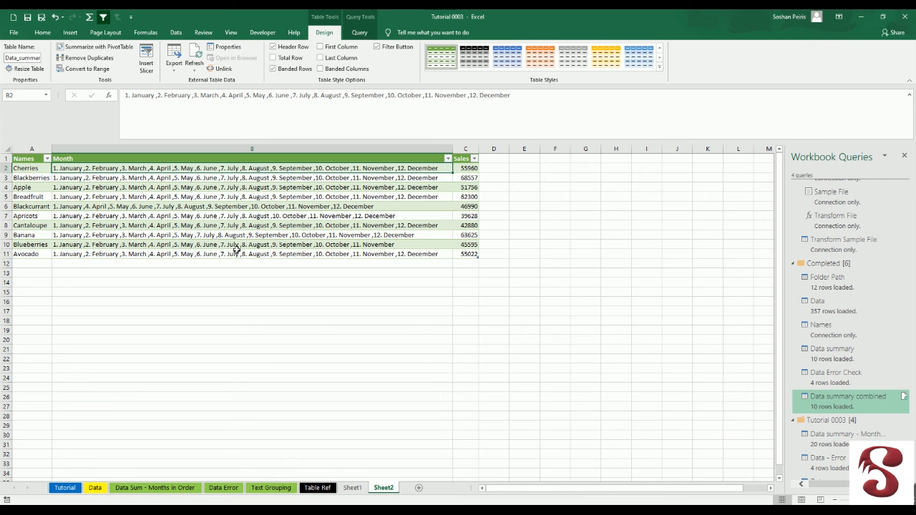
- Return to the Tutorial sheet and select the number of the item on adding Text.Combine with the grouping feature
{"action": "left_click", "coordinate": [55, 487]}
{"action": "left_click", "coordinate": [185, 421]}
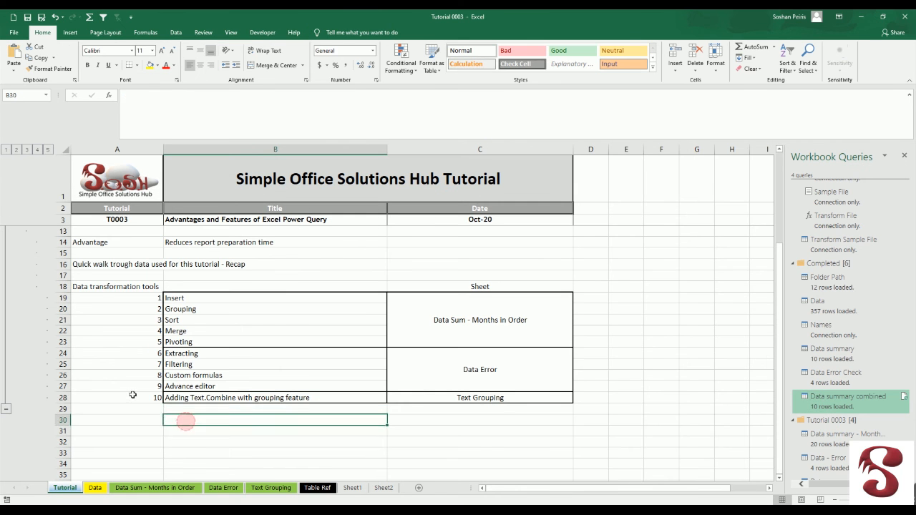
{"action": "left_click", "coordinate": [100, 400]}
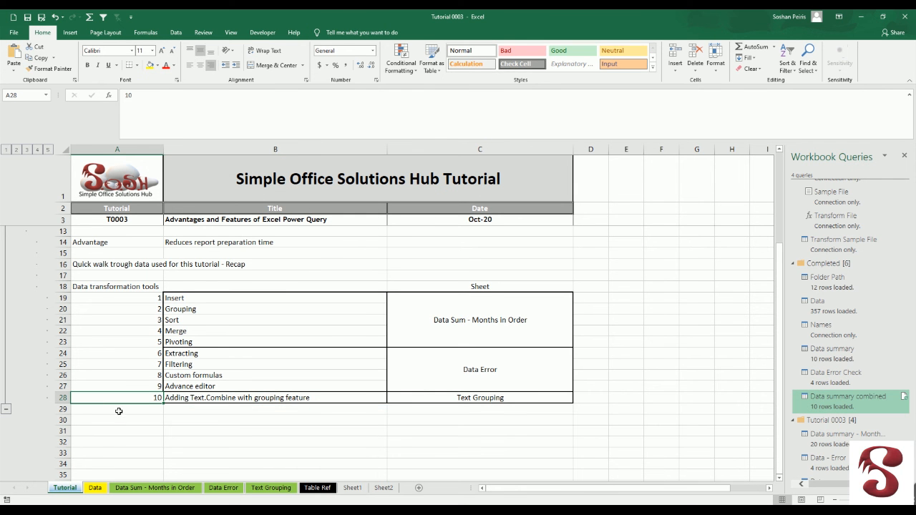